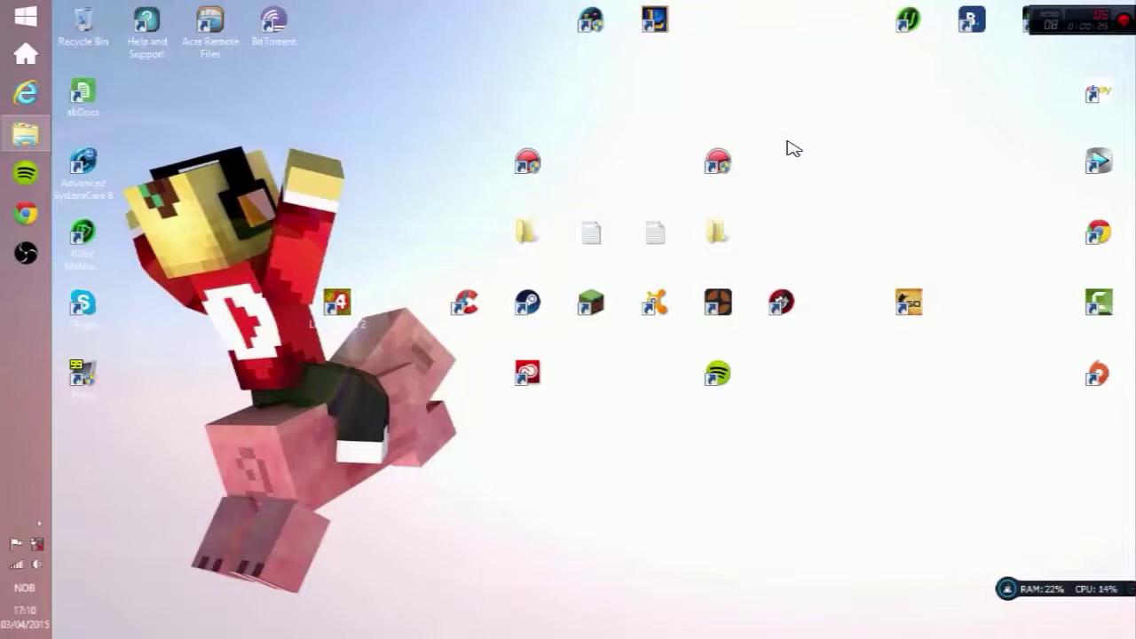
click(584, 236)
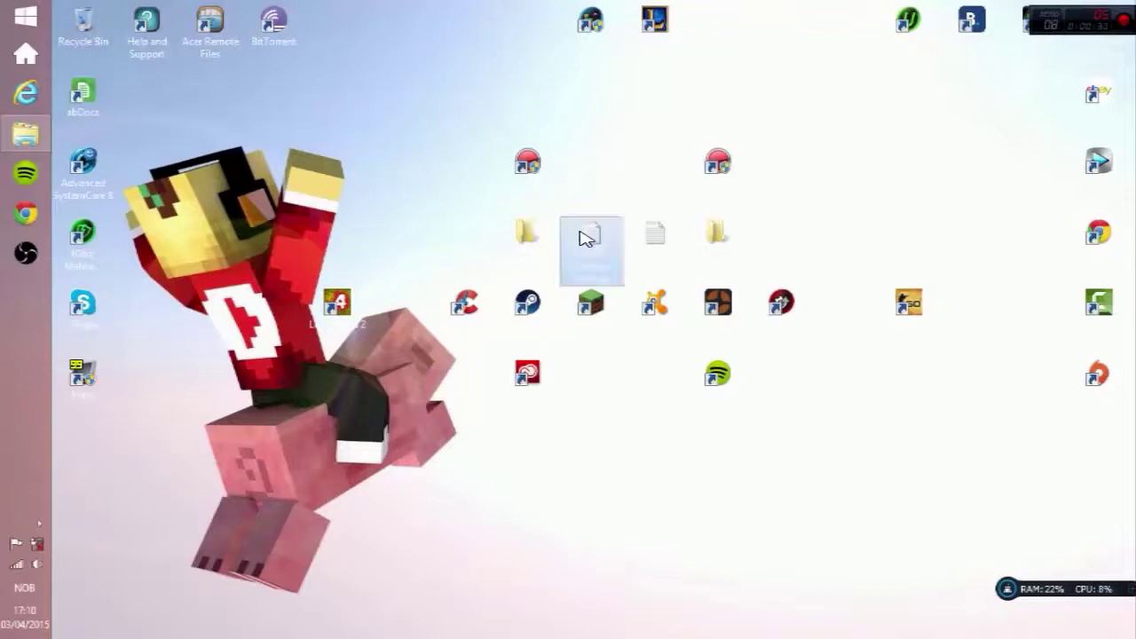
click(646, 235)
click(589, 428)
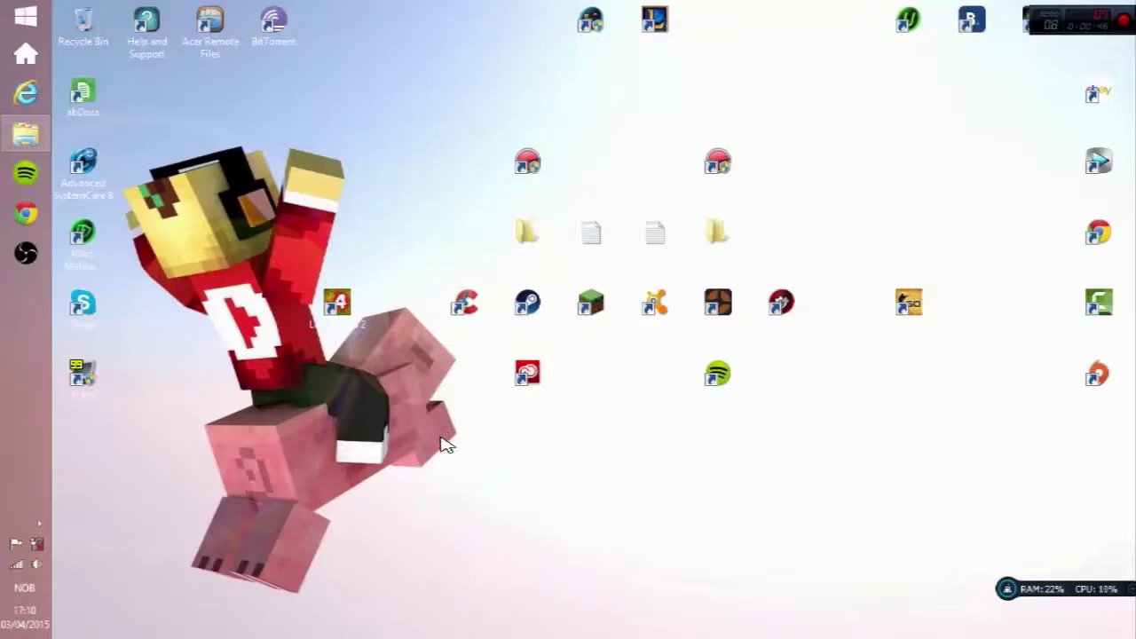
Step: Open Chrome and go to optifine.net
click(73, 183)
click(4, 210)
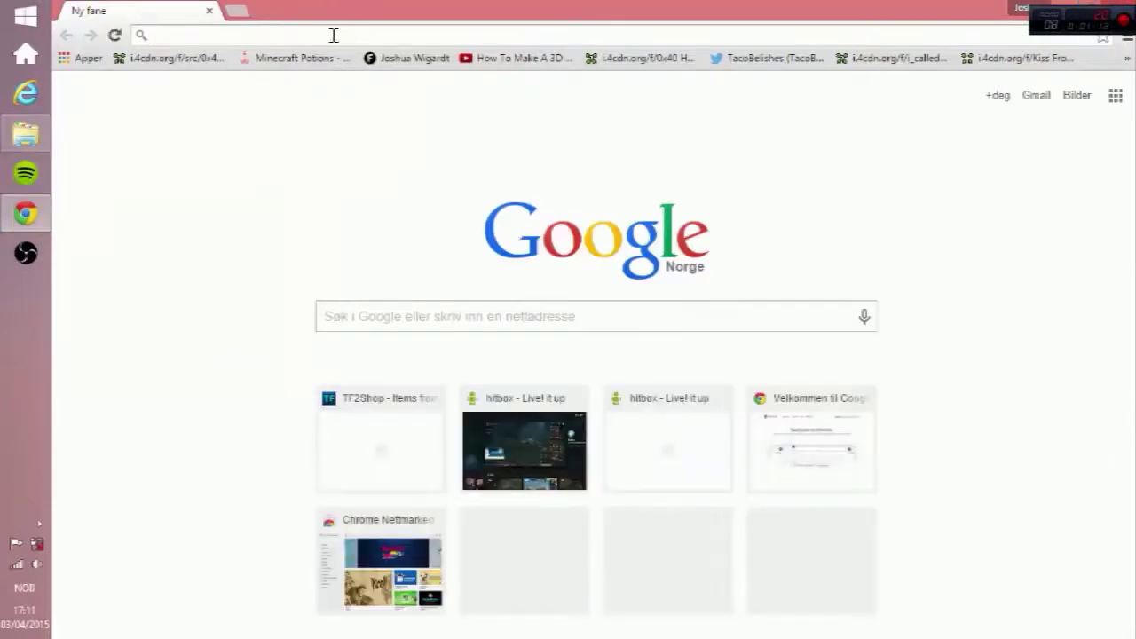
text(optin)
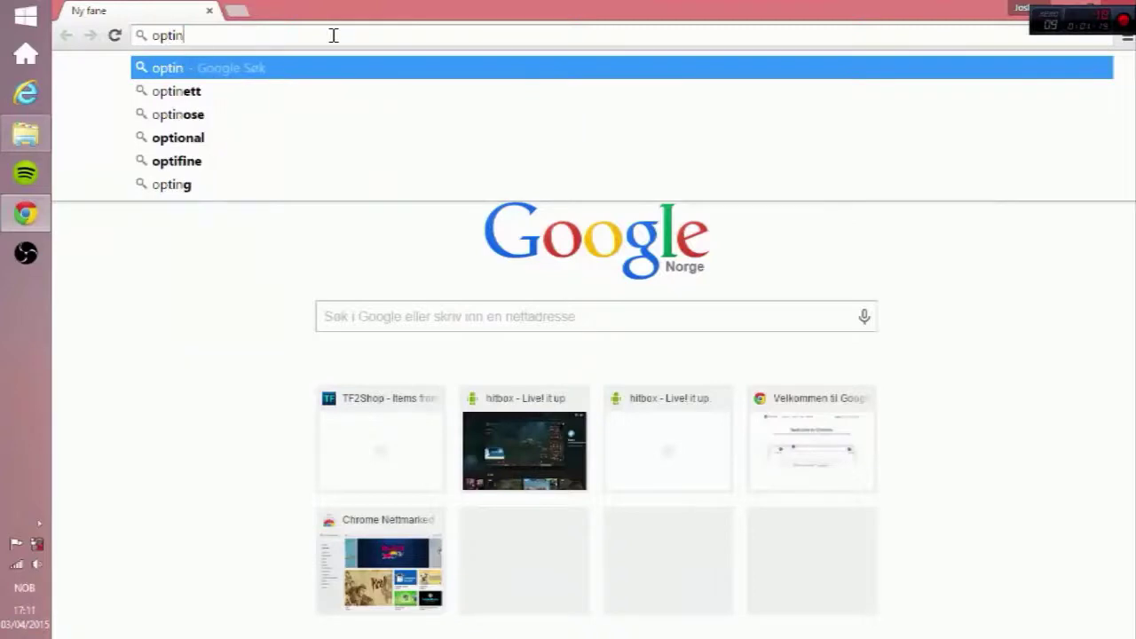
key(BackSpace)
text(fine)
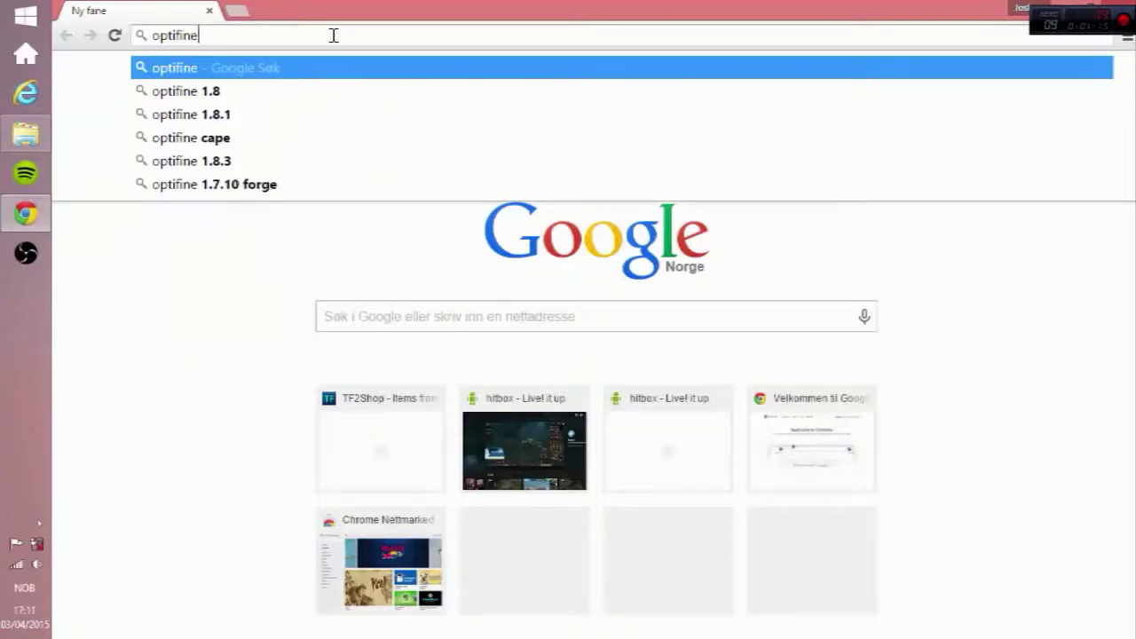
text(.net)
key(Return)
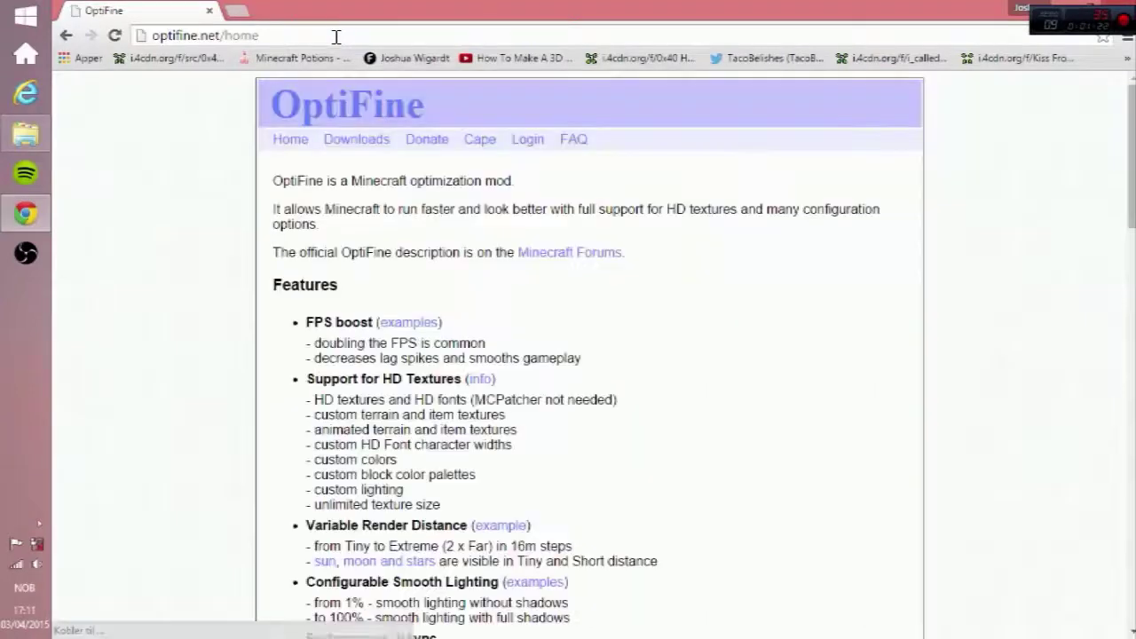
Step: Download OptiFine_1.8.3_HD_U_A3.jar through its mirror link on the OptiFine downloads page, close the advertisement page and keep the flagged file
click(347, 143)
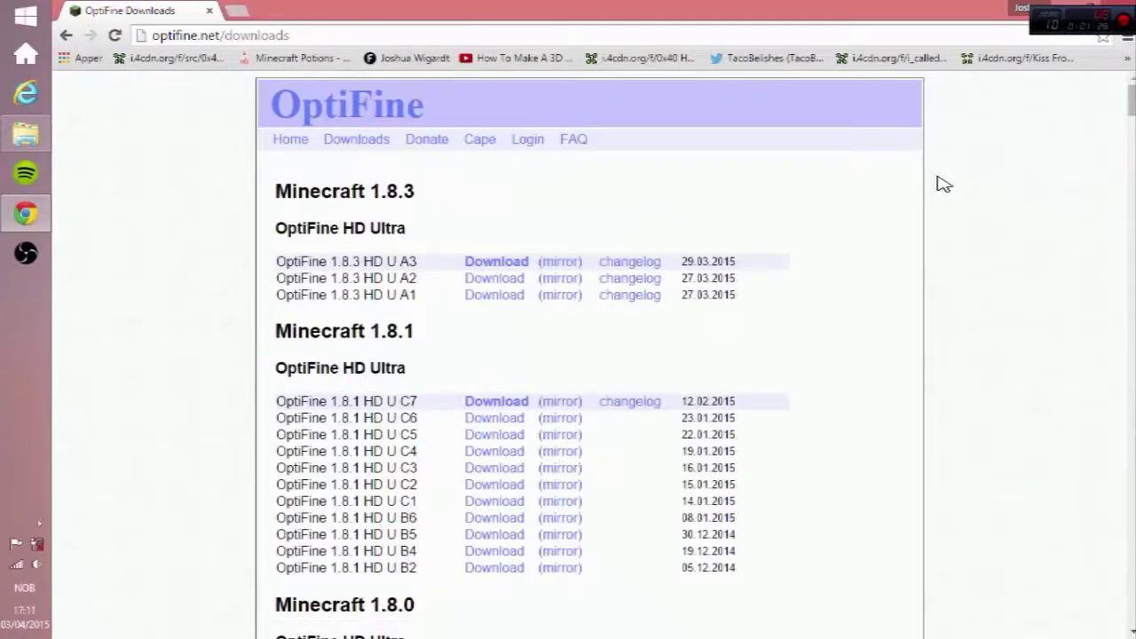
click(562, 262)
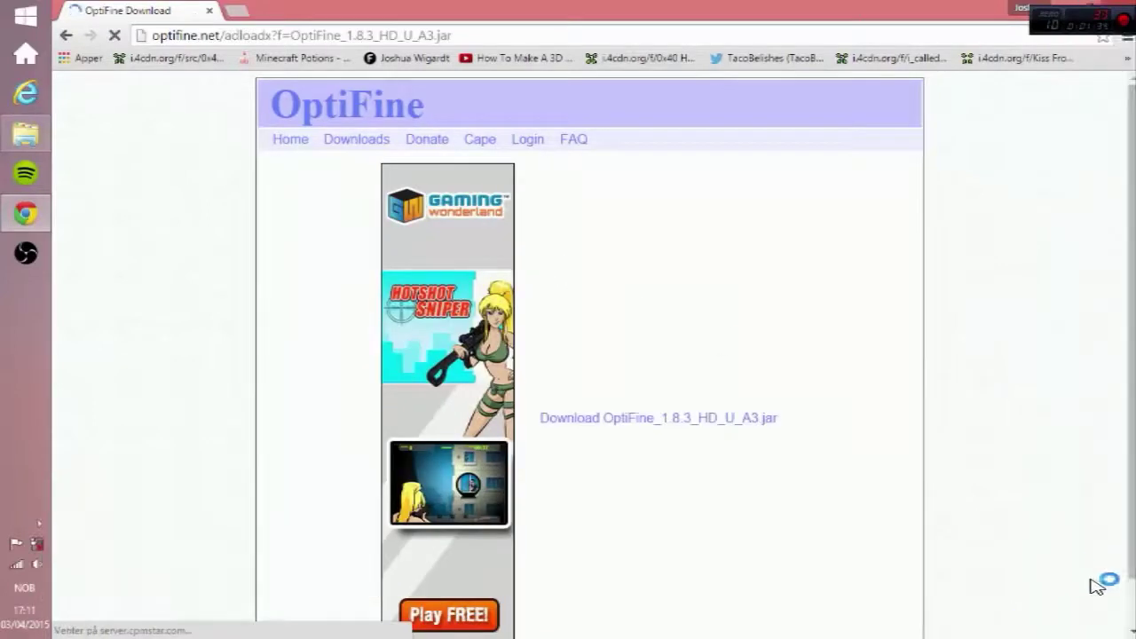
click(684, 418)
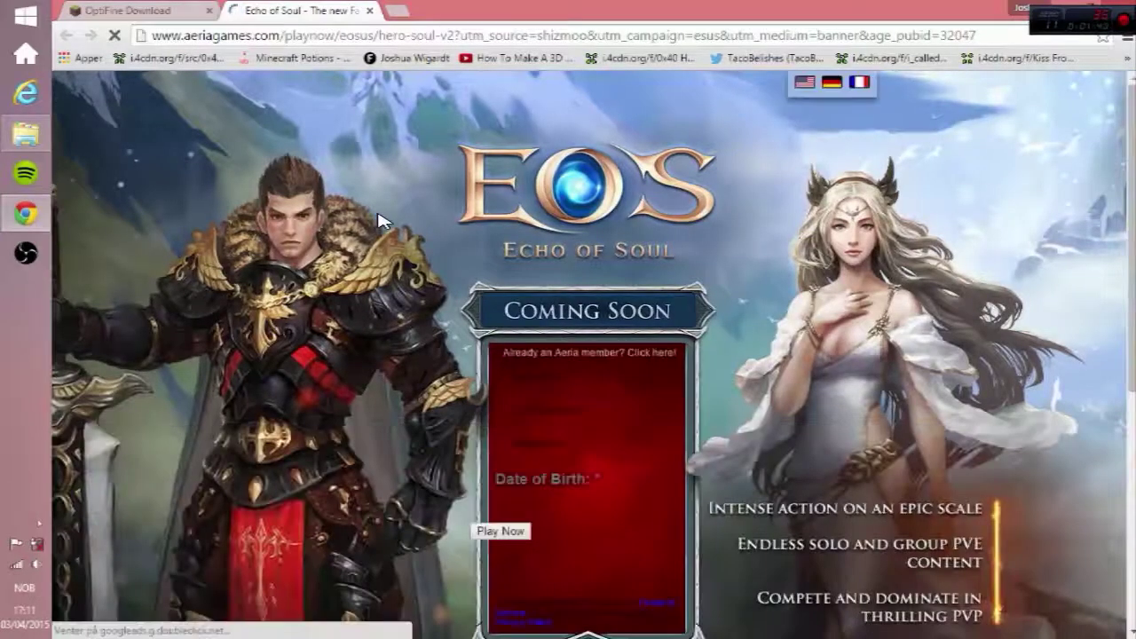
click(155, 11)
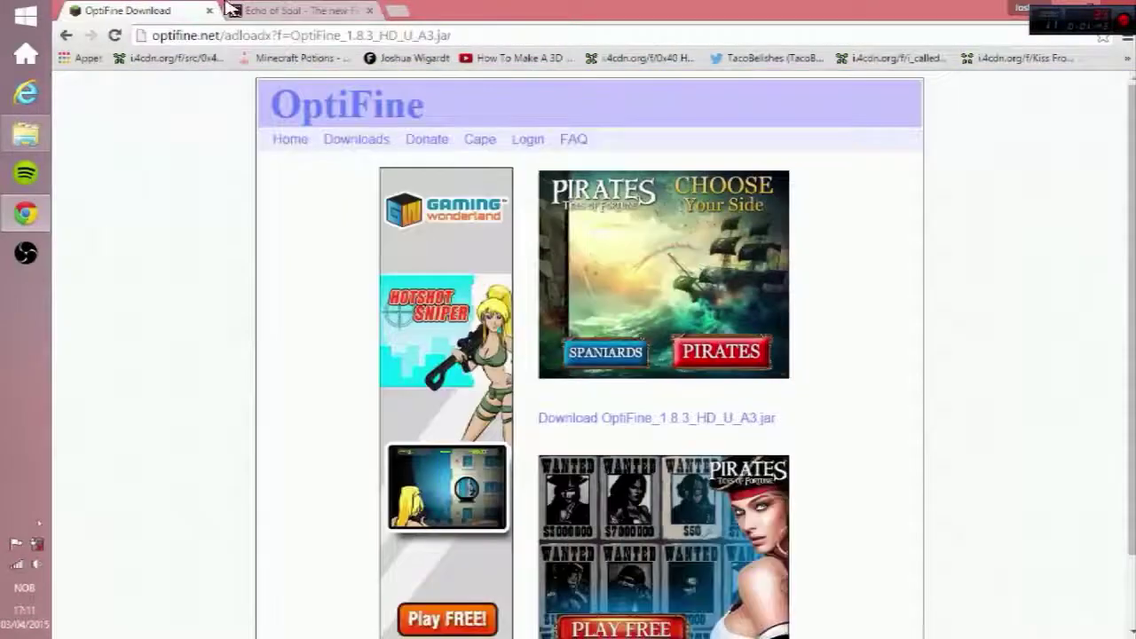
click(369, 10)
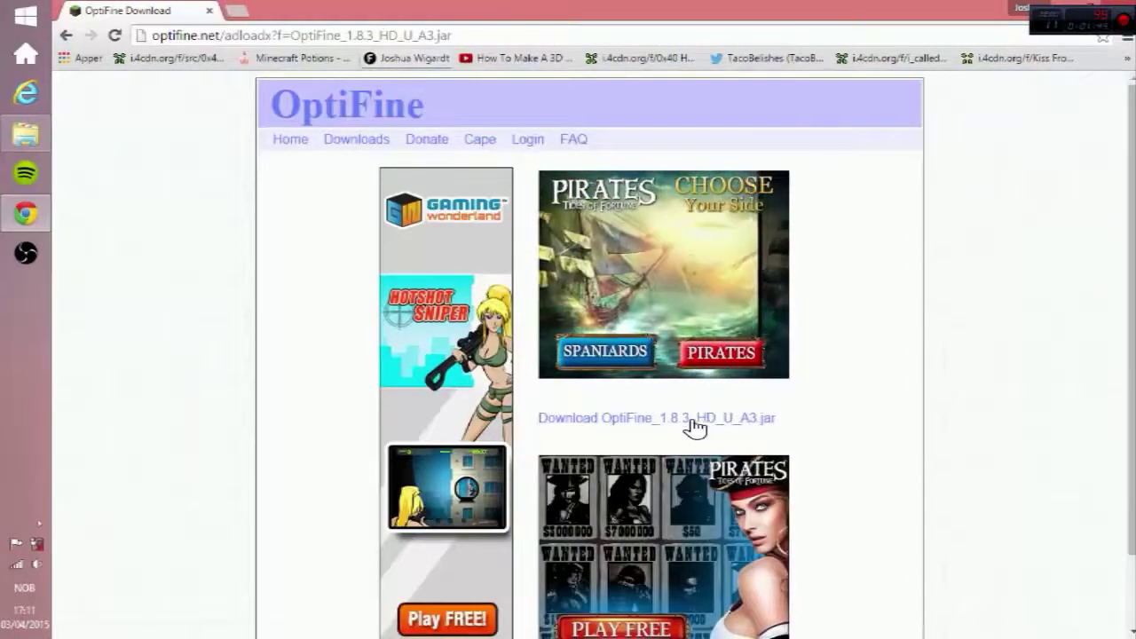
click(692, 420)
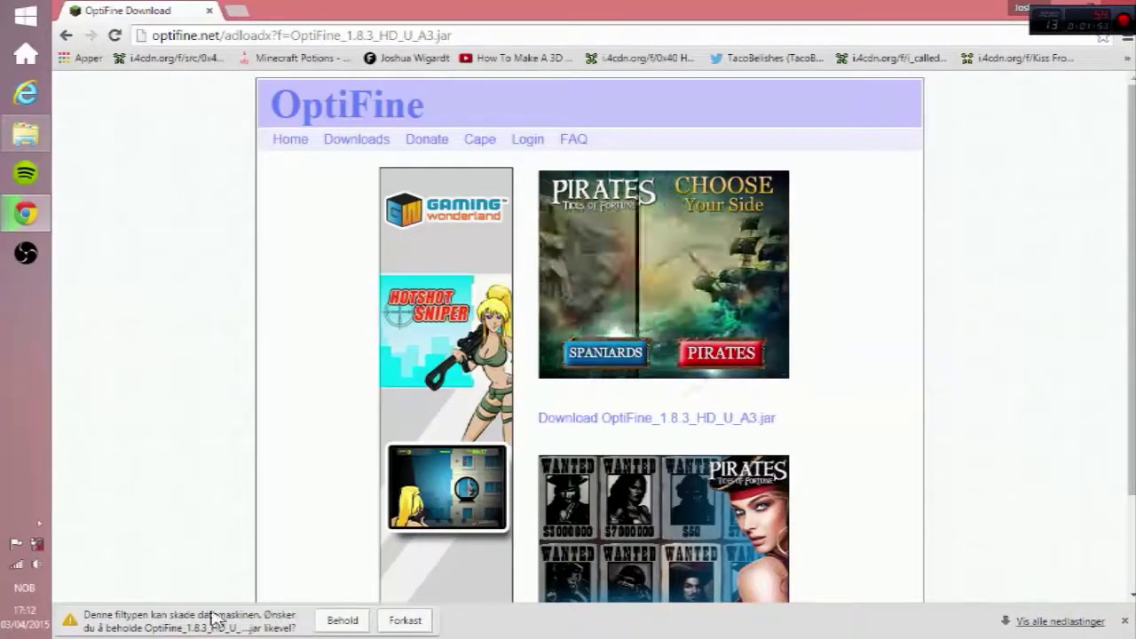
click(335, 623)
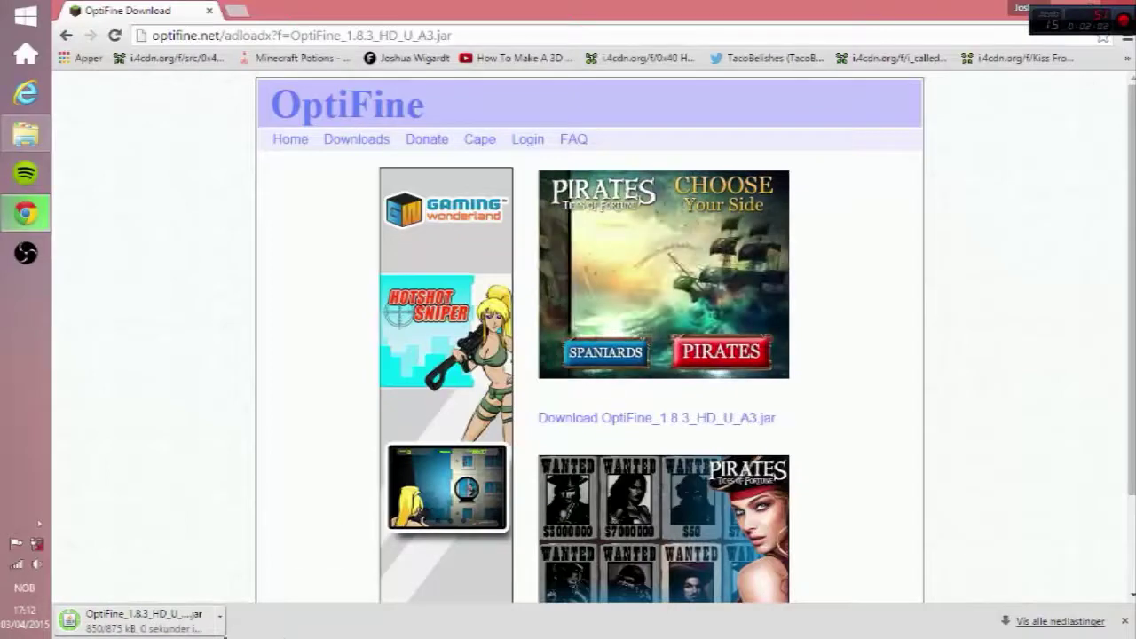
Step: Place the downloaded OptiFine jar file on an empty spot of the desktop
click(152, 625)
click(44, 632)
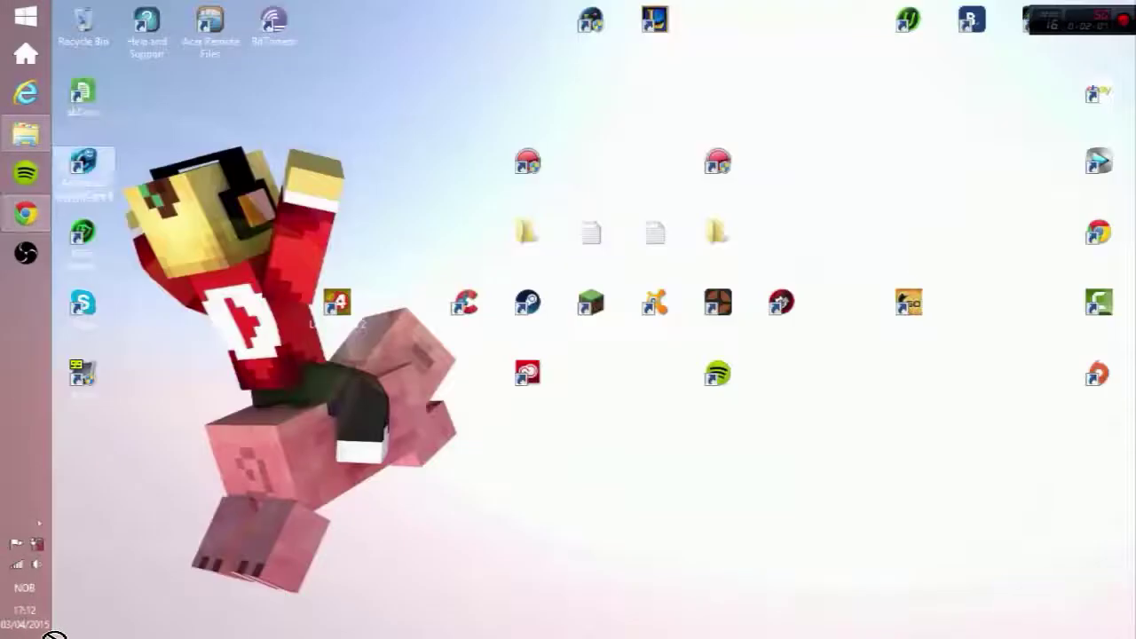
drag(54, 635, 621, 166)
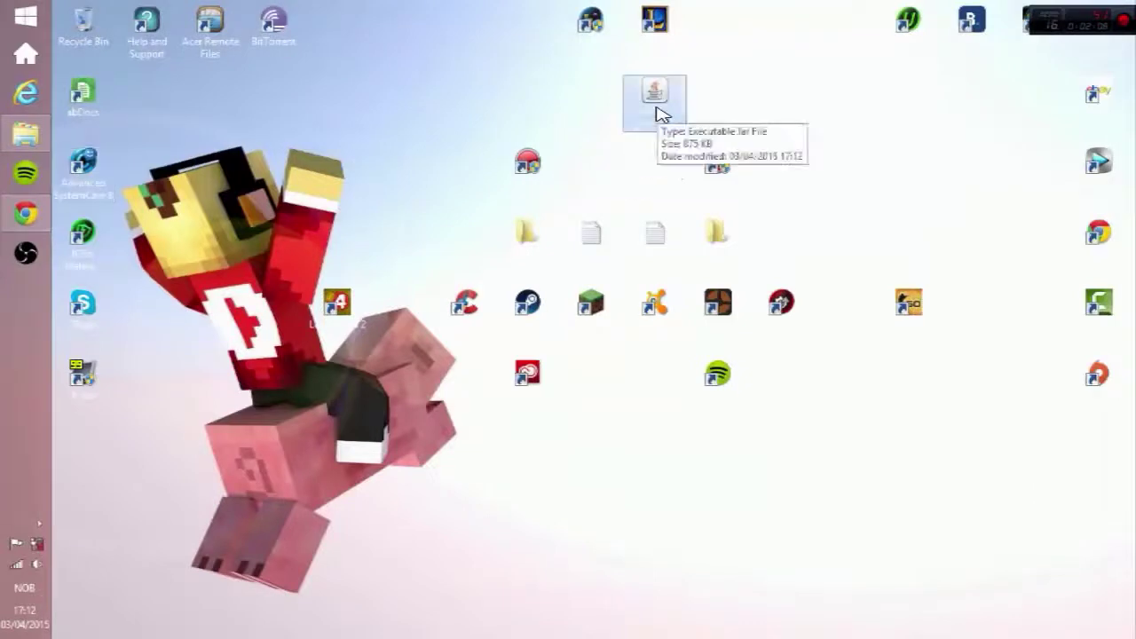
click(658, 114)
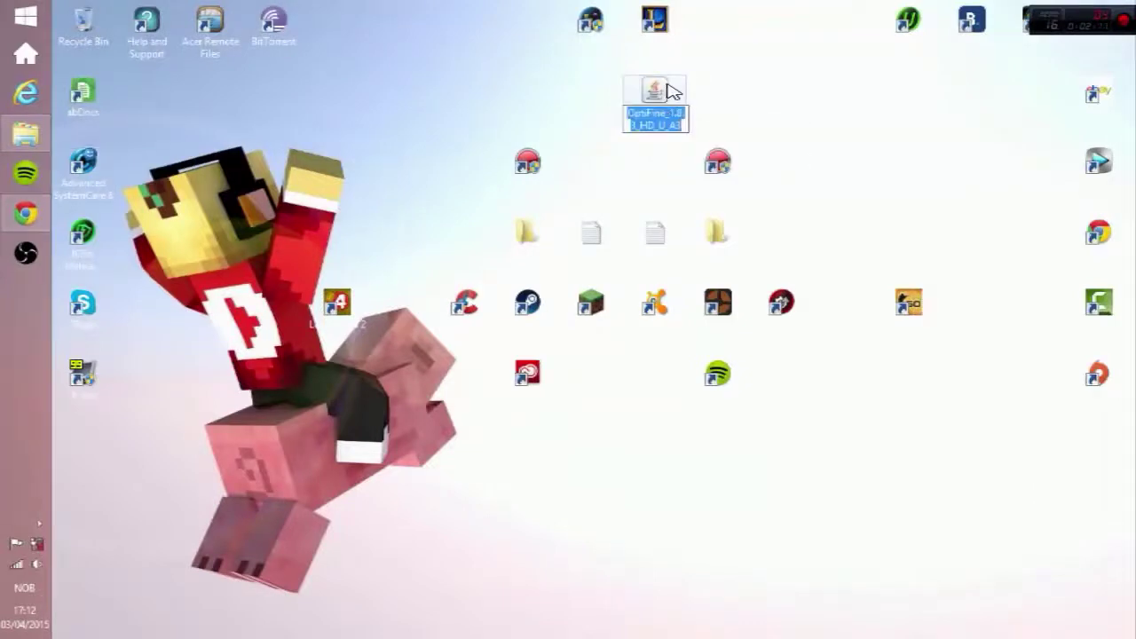
double_click(669, 93)
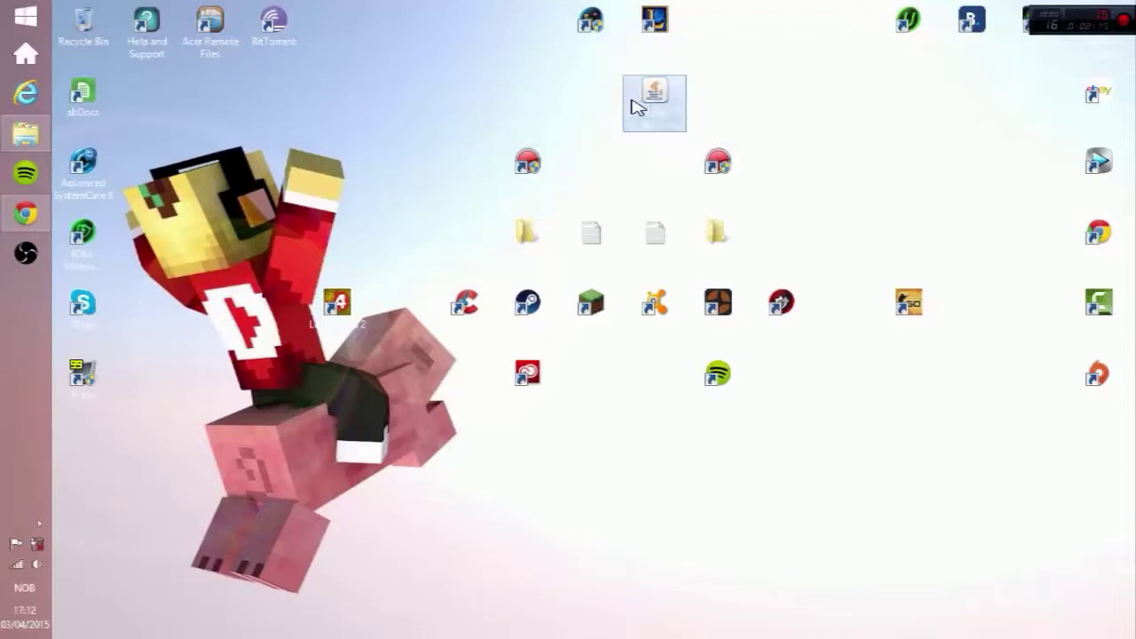
click(615, 374)
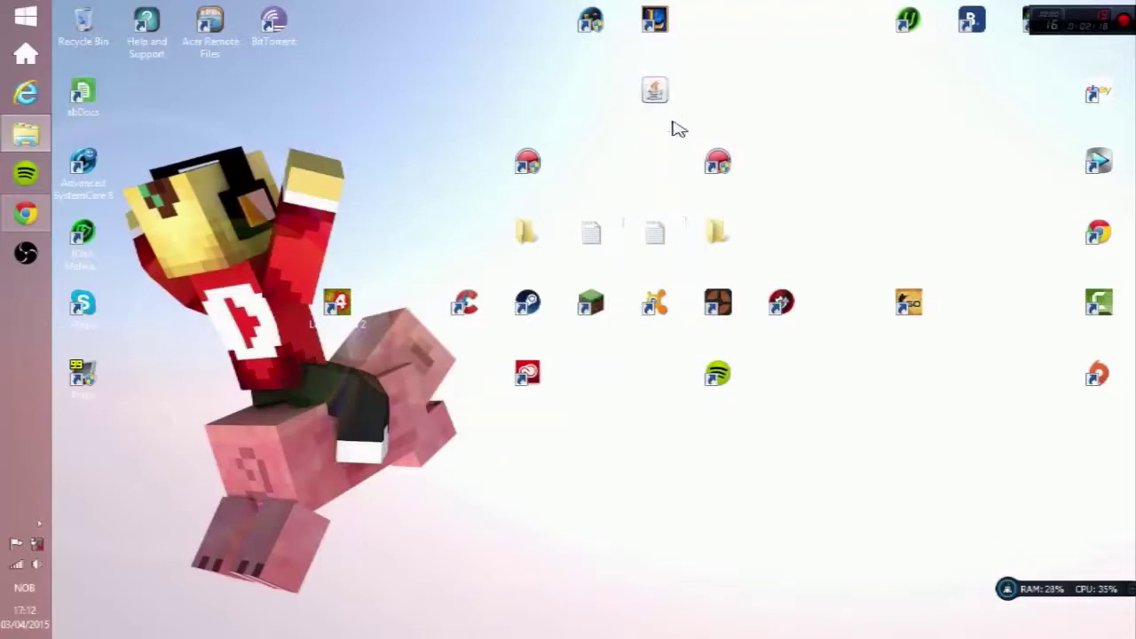
Step: Run the OptiFine jar with Java(TM) Platform SE binary and install OptiFine HD Ultra A3 for Minecraft 1.8.3
right_click(664, 95)
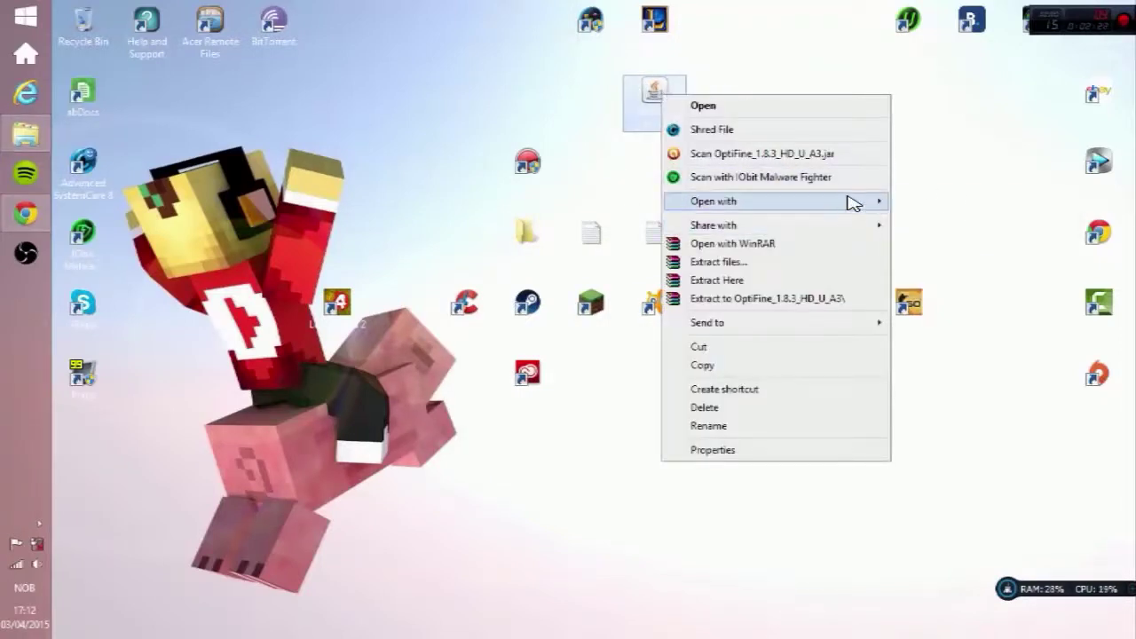
mouse_move(852, 201)
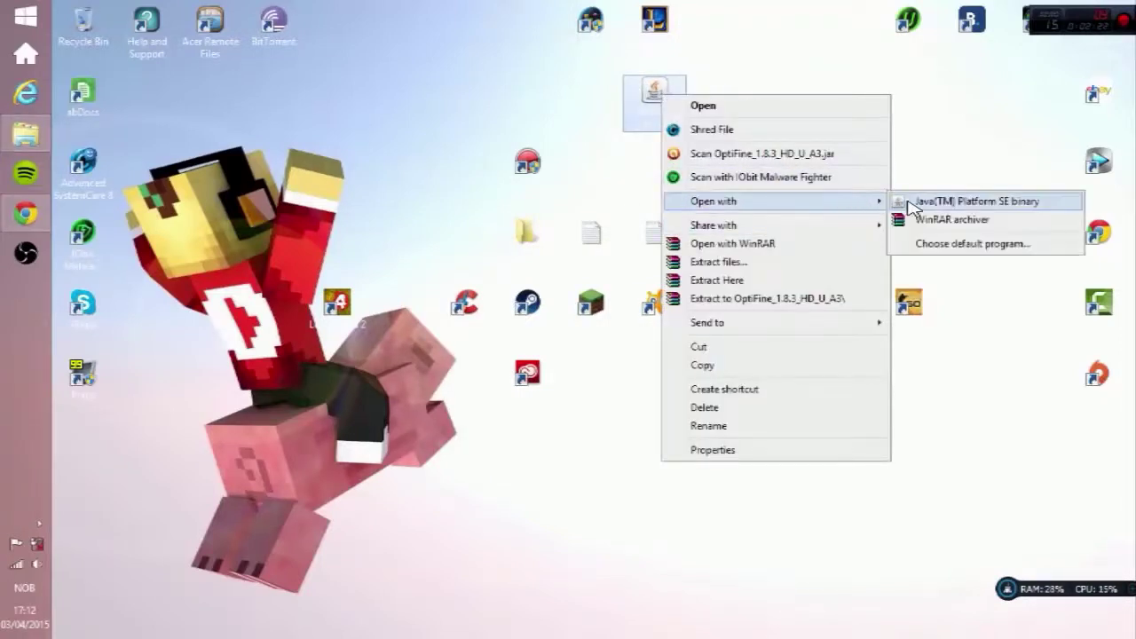
click(976, 202)
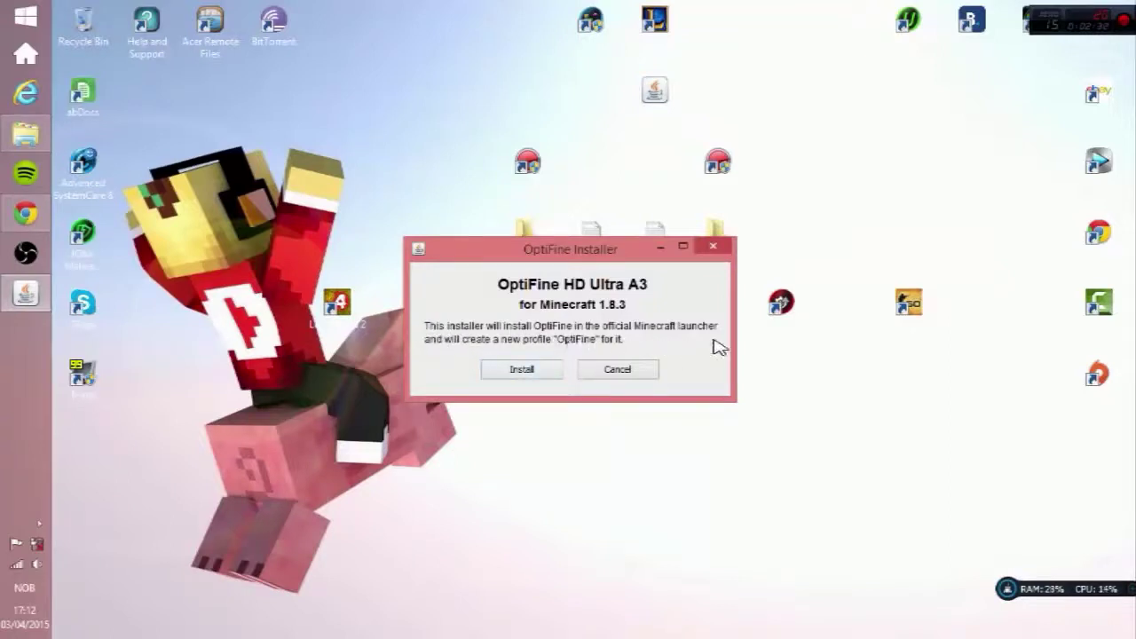
click(522, 370)
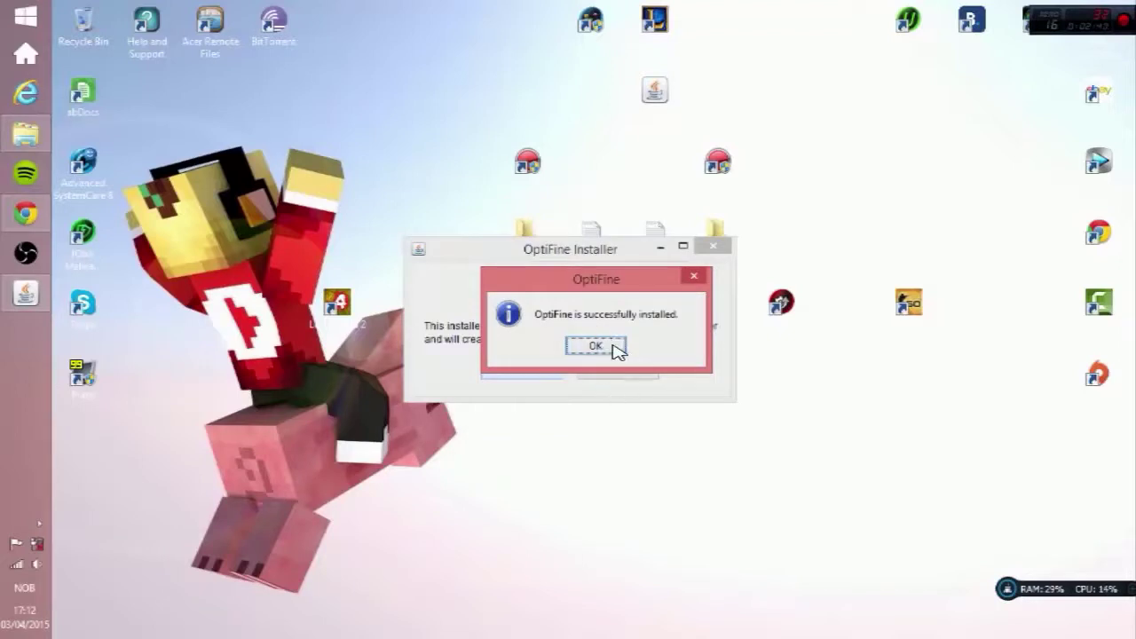
click(610, 347)
Step: Move the OptiFine jar from the desktop to the Recycle Bin and open the Minecraft launcher
drag(655, 108, 84, 21)
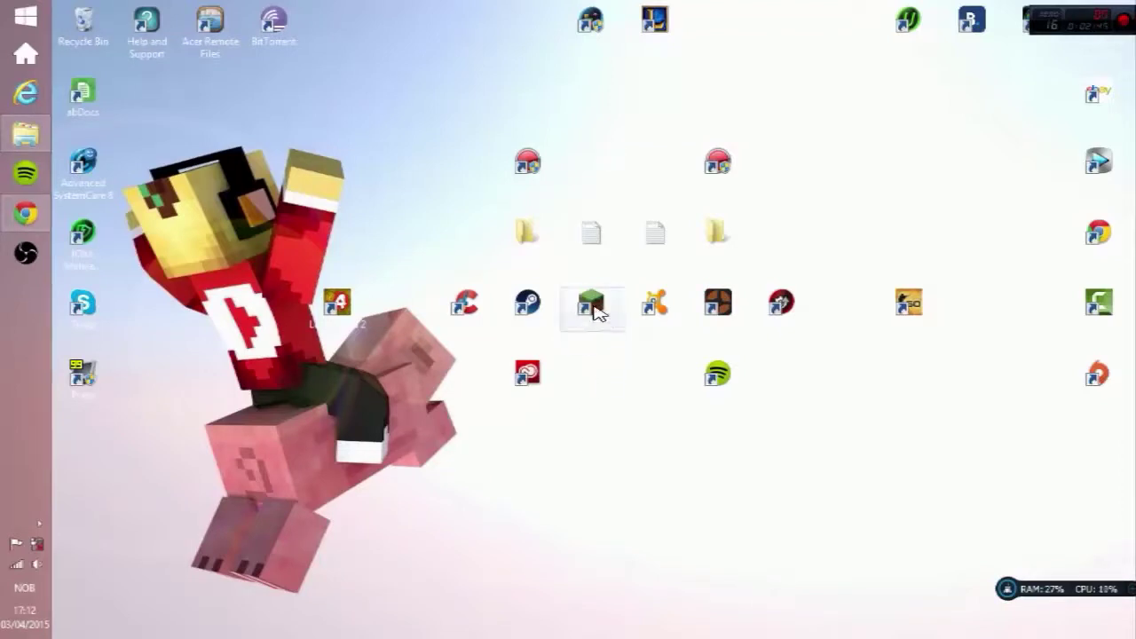
double_click(595, 306)
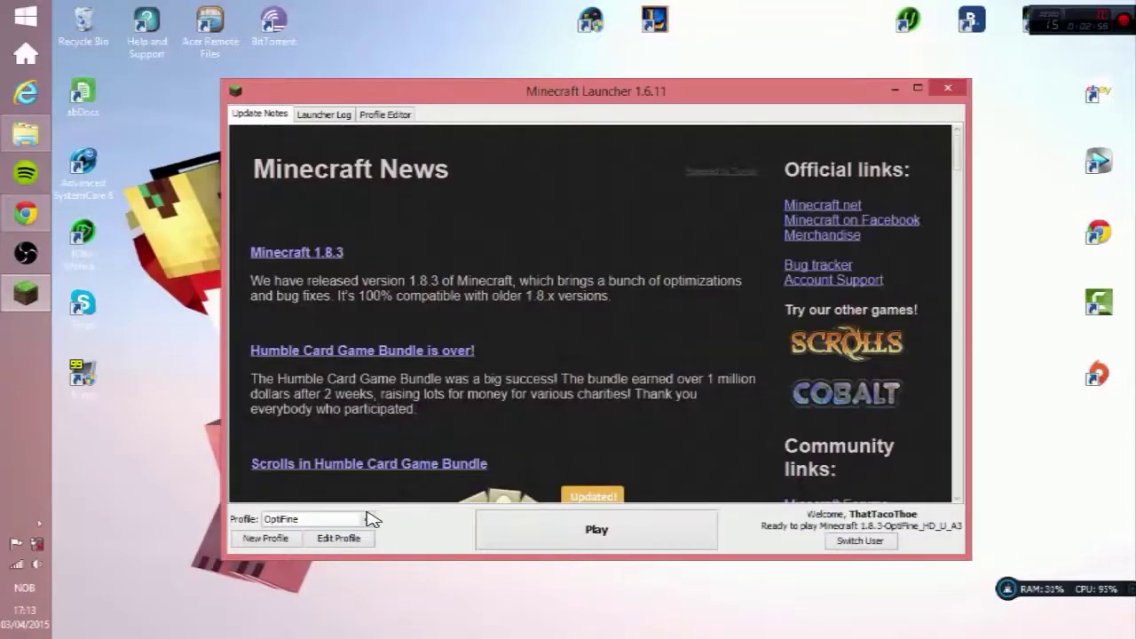
Step: Review the settings of the OptiFine profile and close them without changes
click(371, 519)
click(371, 520)
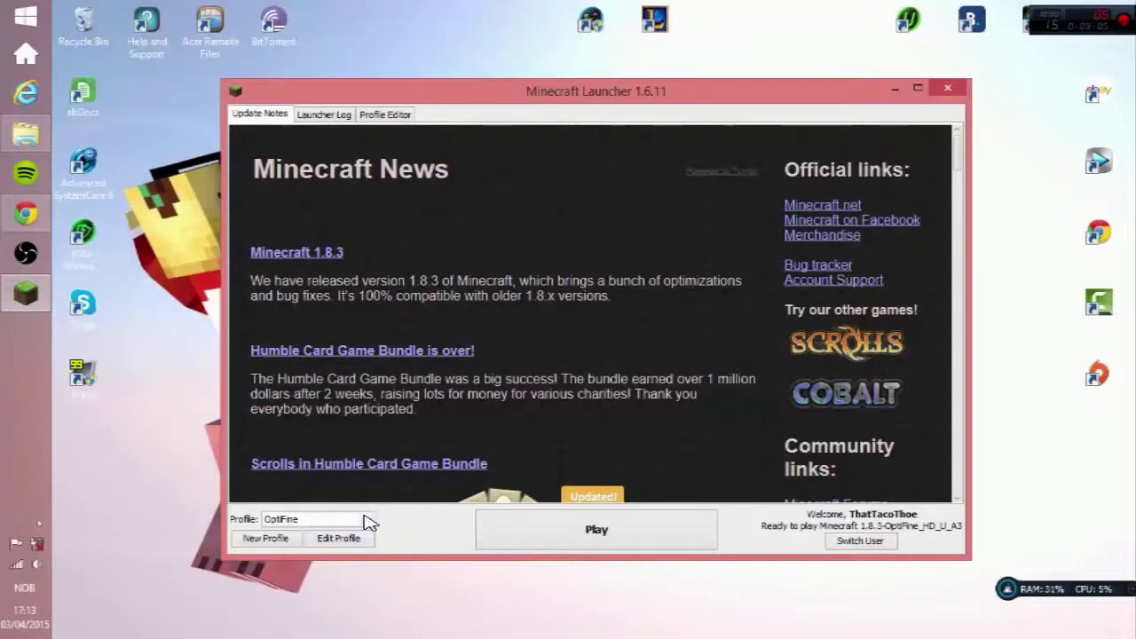
click(348, 539)
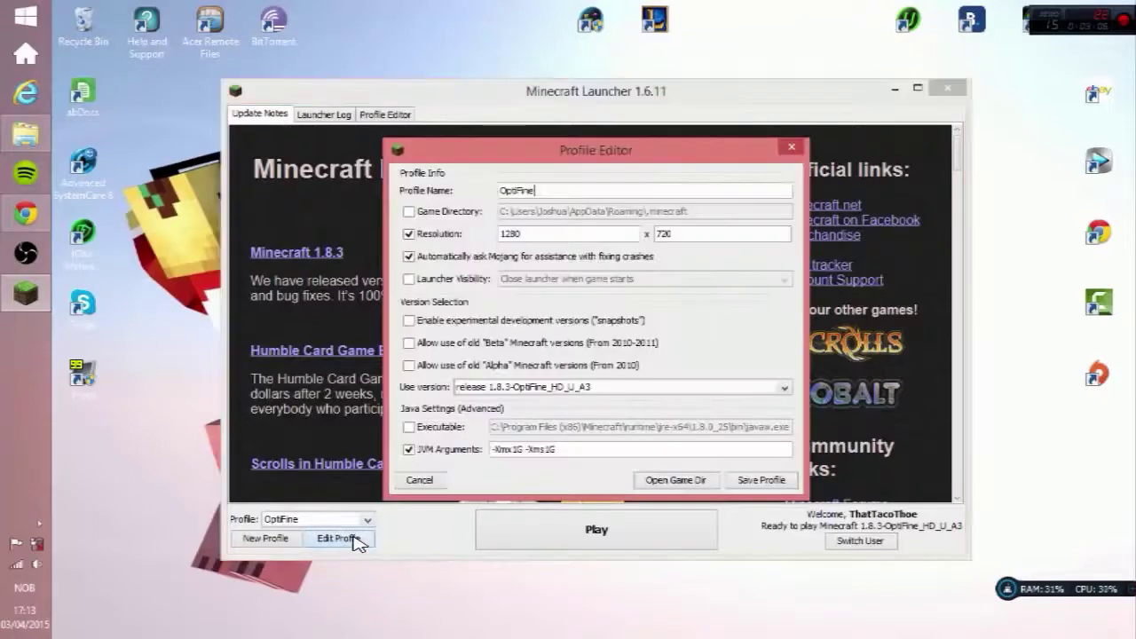
click(792, 146)
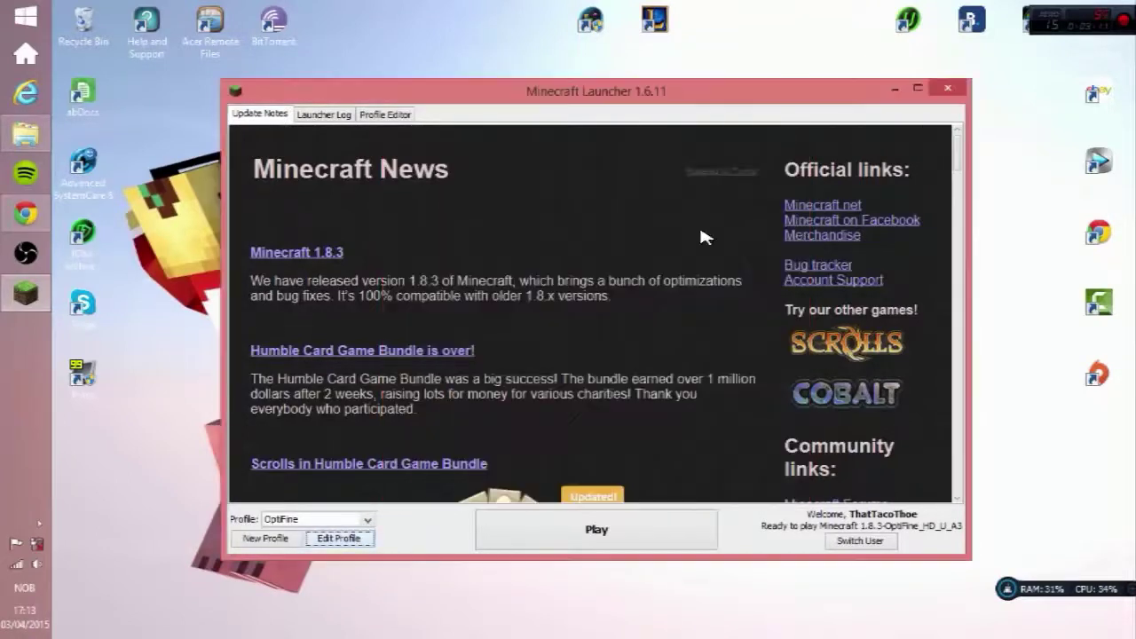
Step: Switch to the player's own profile, examine the OptiFine releases offered as its game version, and close the editor without saving
click(366, 520)
click(317, 549)
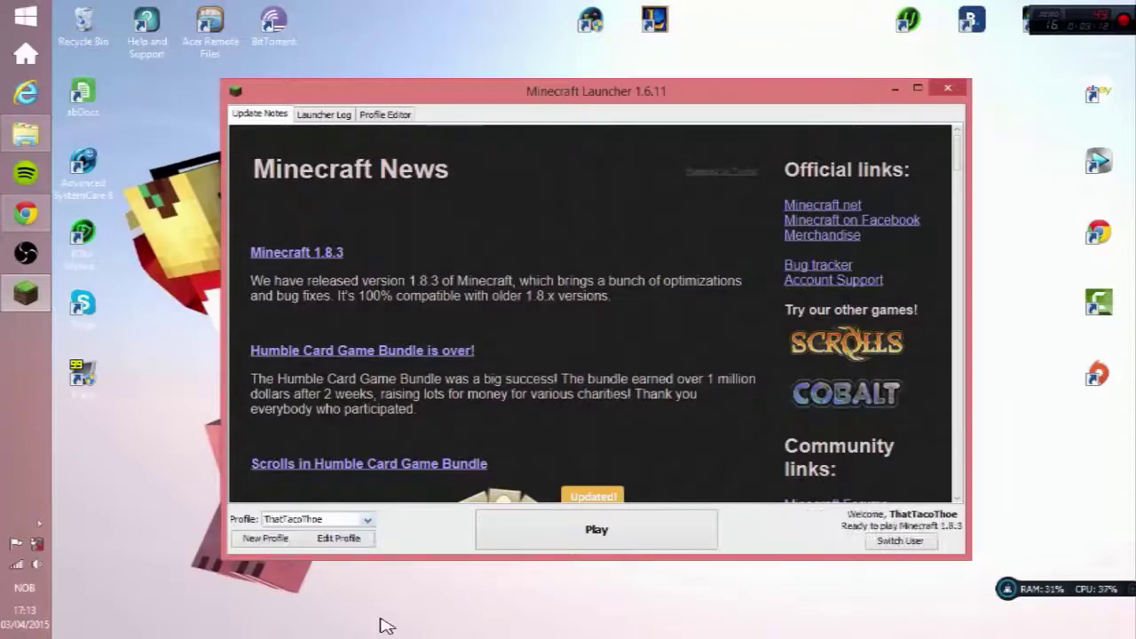
click(344, 539)
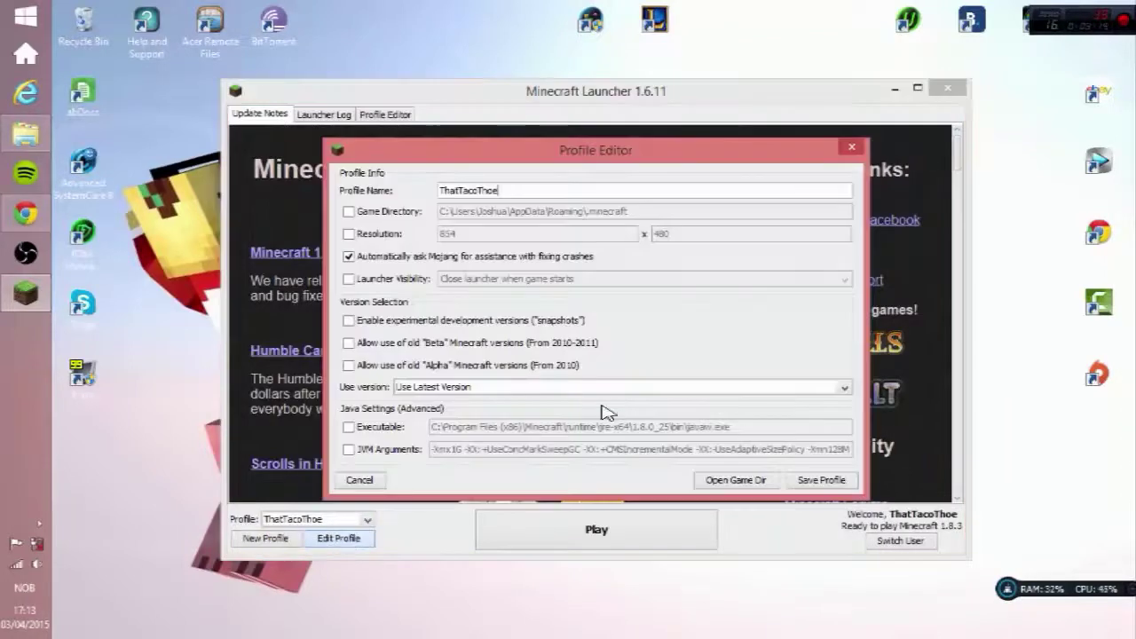
click(845, 388)
click(845, 388)
click(845, 390)
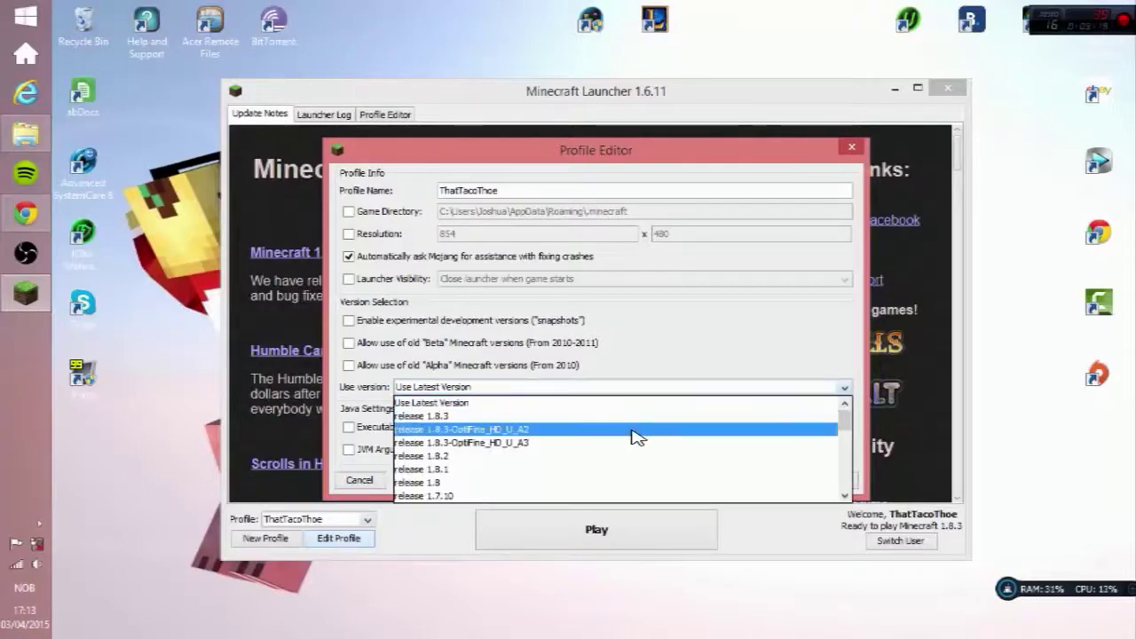
click(792, 354)
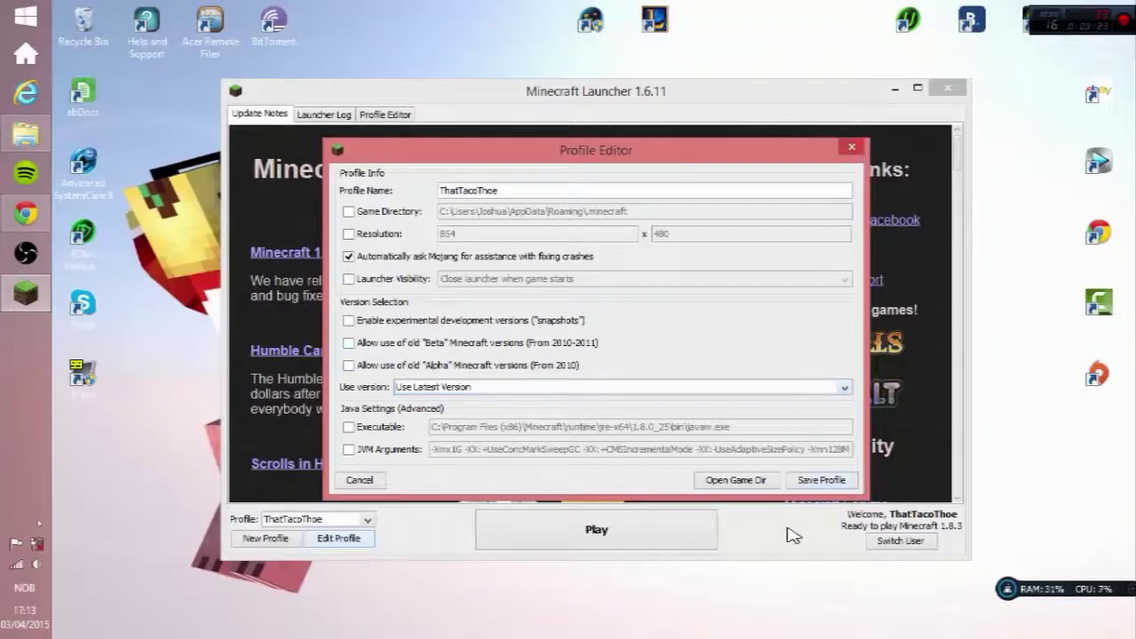
click(808, 390)
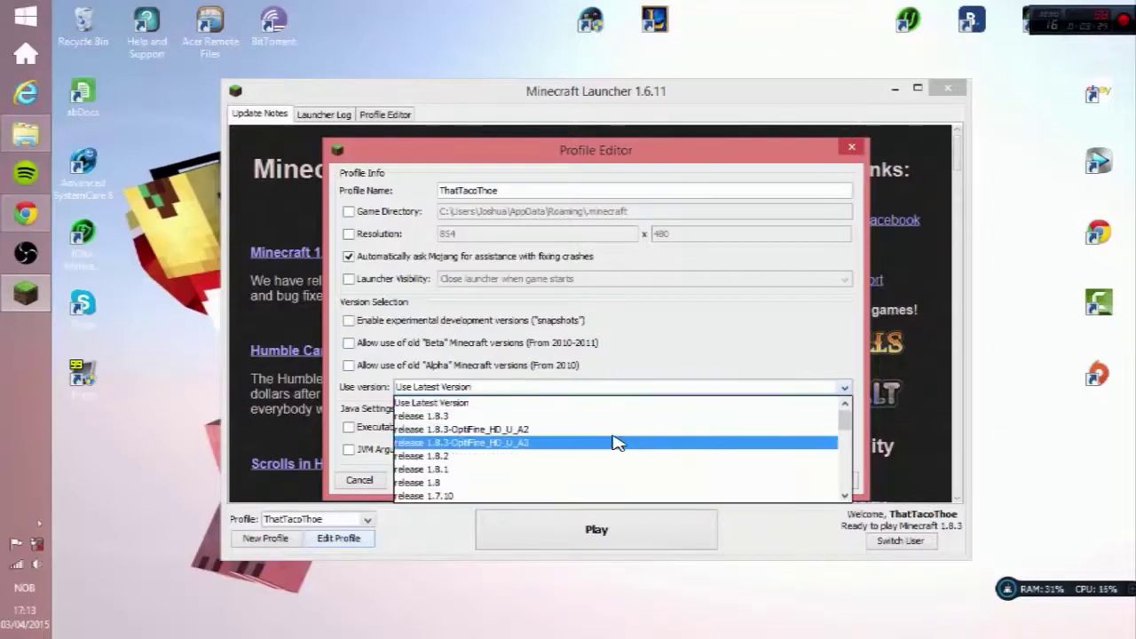
click(854, 147)
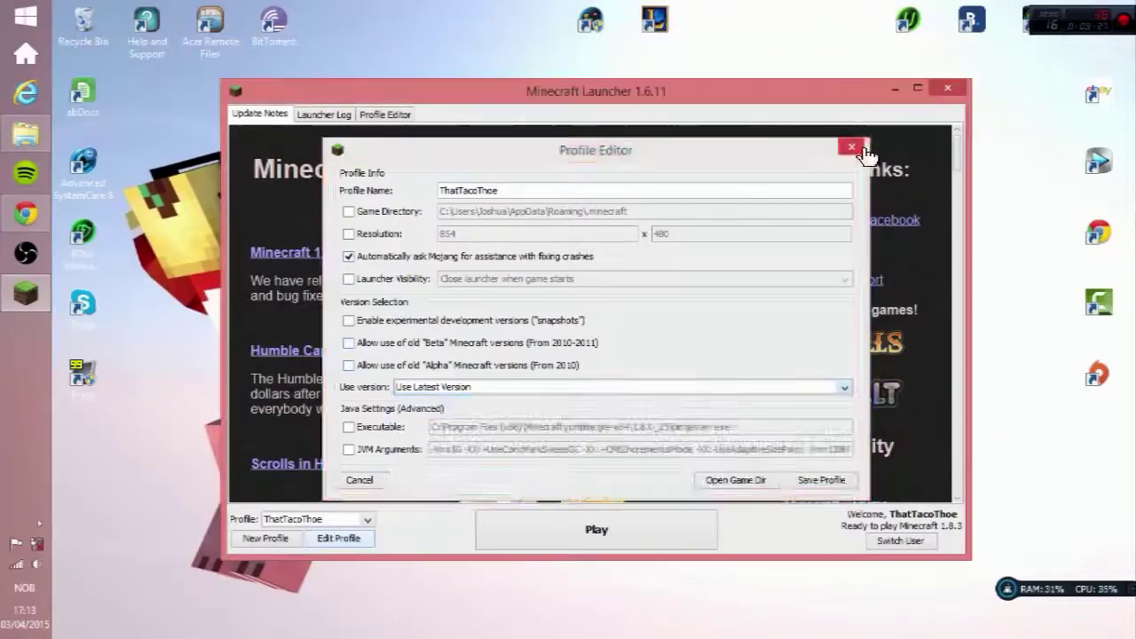
click(854, 147)
Step: Select the OptiFine profile and start Minecraft with it
click(328, 519)
click(312, 543)
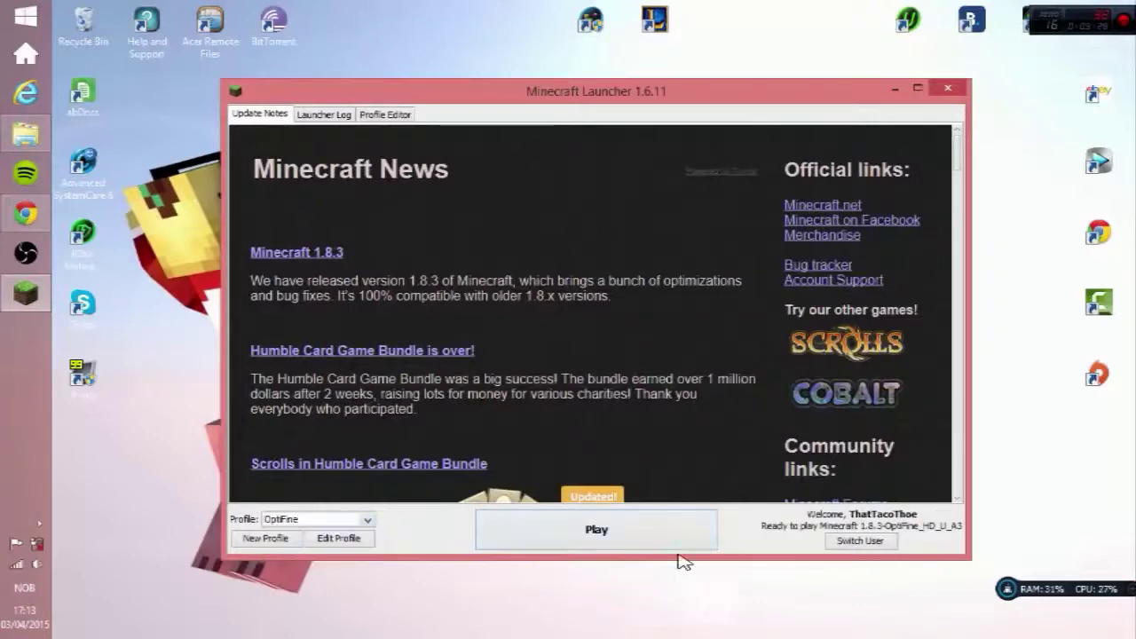
click(634, 536)
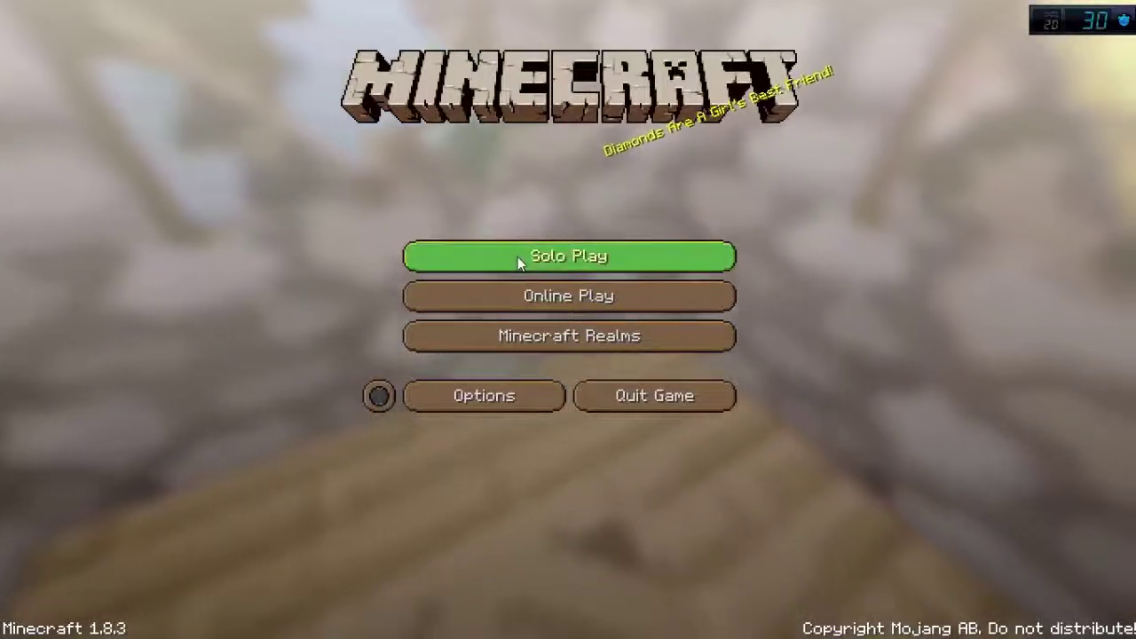
Step: Open the video settings and switch the Graphics option to Fancy and back to Fast
click(491, 403)
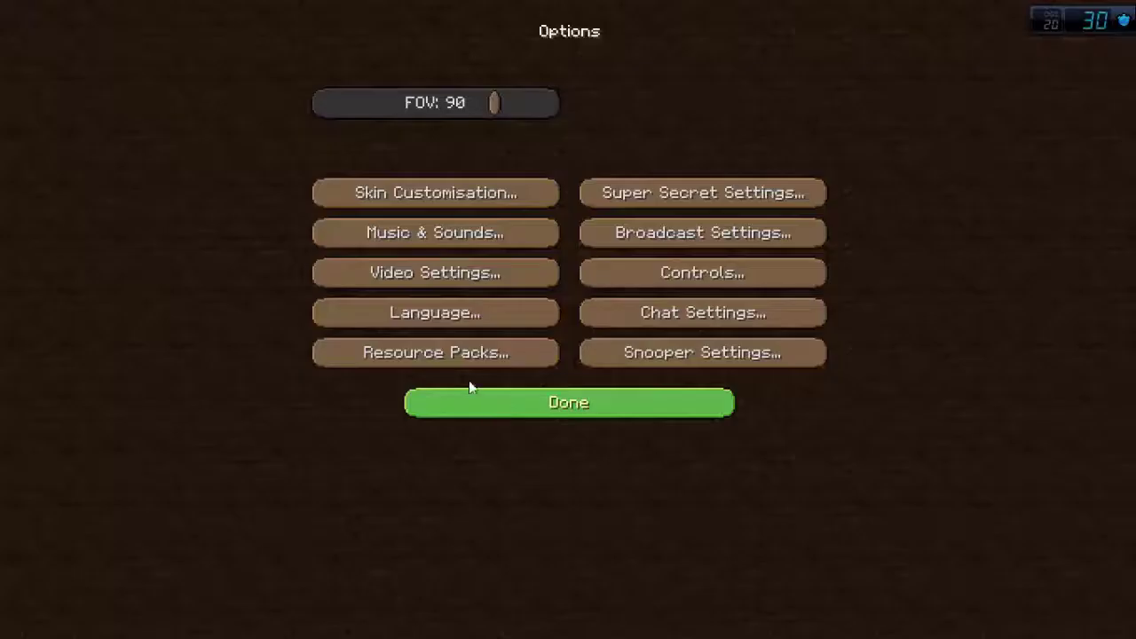
click(403, 275)
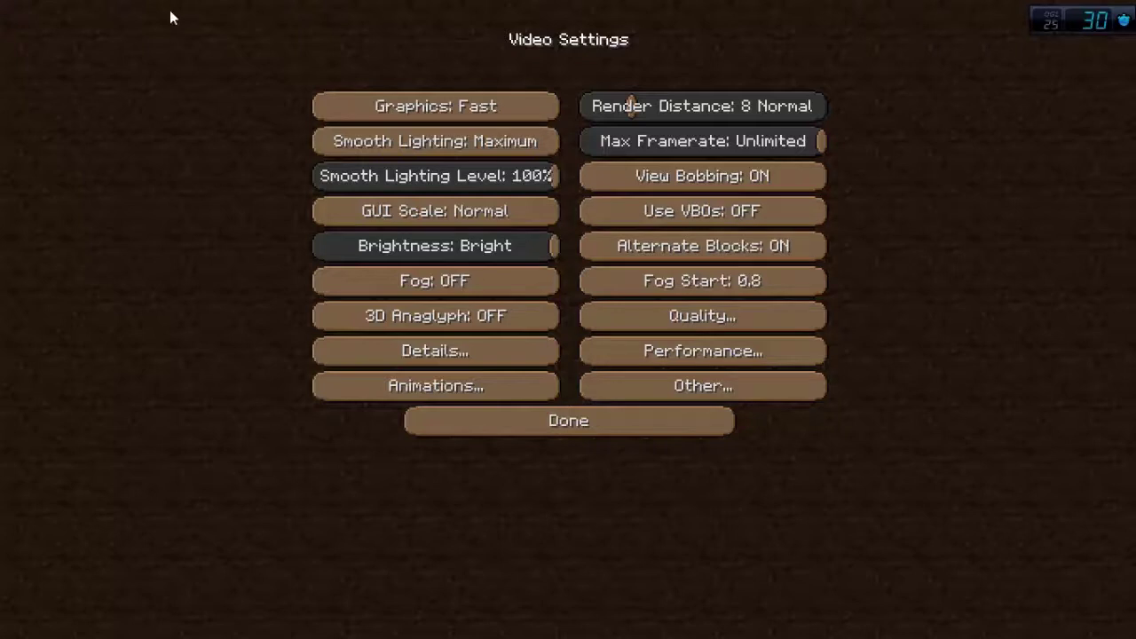
click(436, 112)
click(436, 113)
Step: Cycle Smooth Lighting through its options back to Maximum and keep the Smooth Lighting Level at 100%
mouse_move(637, 105)
click(484, 143)
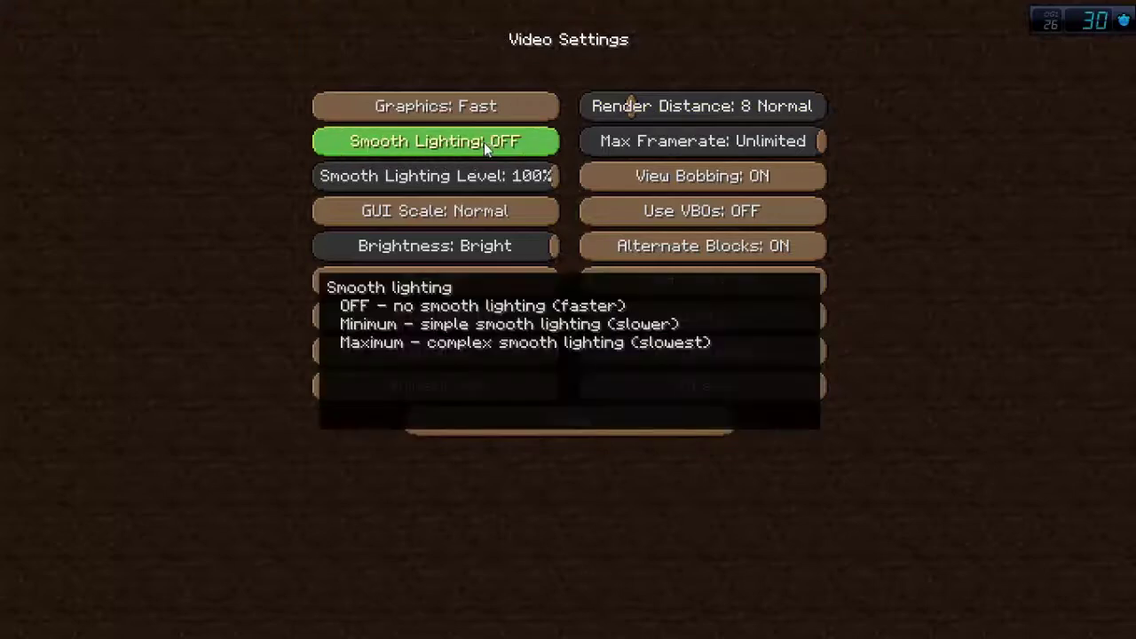
click(484, 141)
click(484, 141)
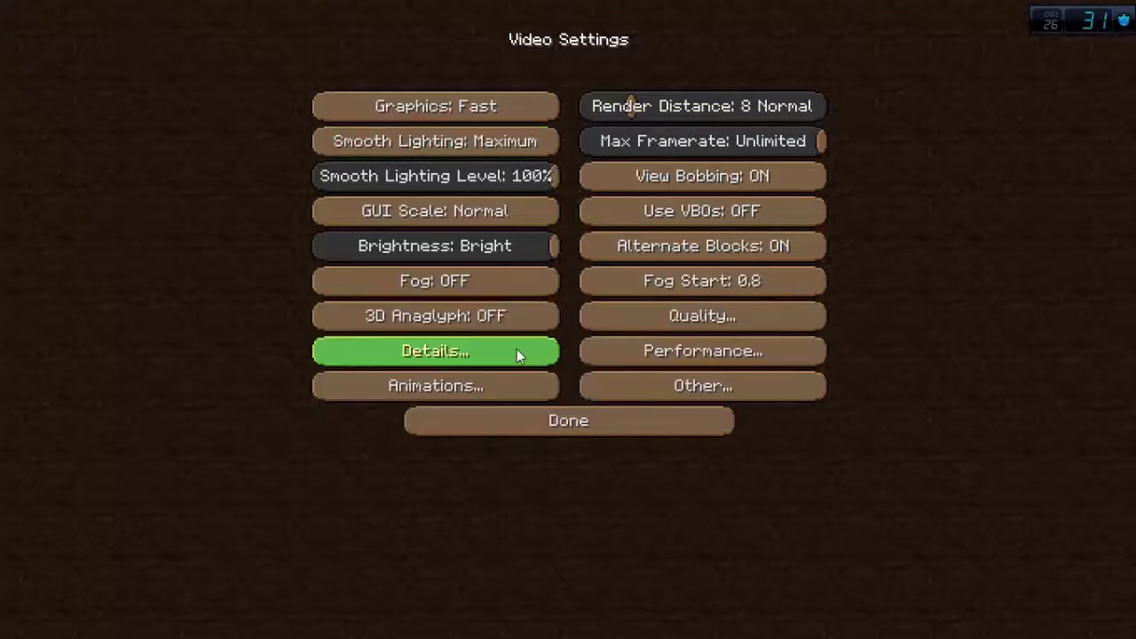
drag(513, 181, 631, 177)
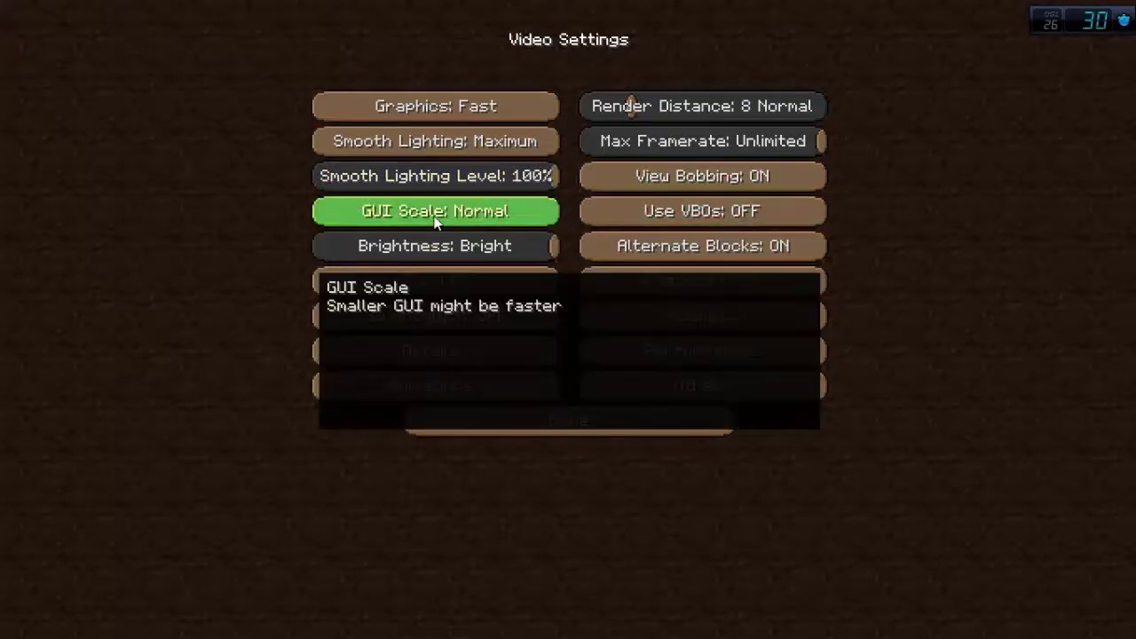
Step: Try the GUI Scale sizes until it is back at Normal, and move Brightness down and back to Bright
click(435, 213)
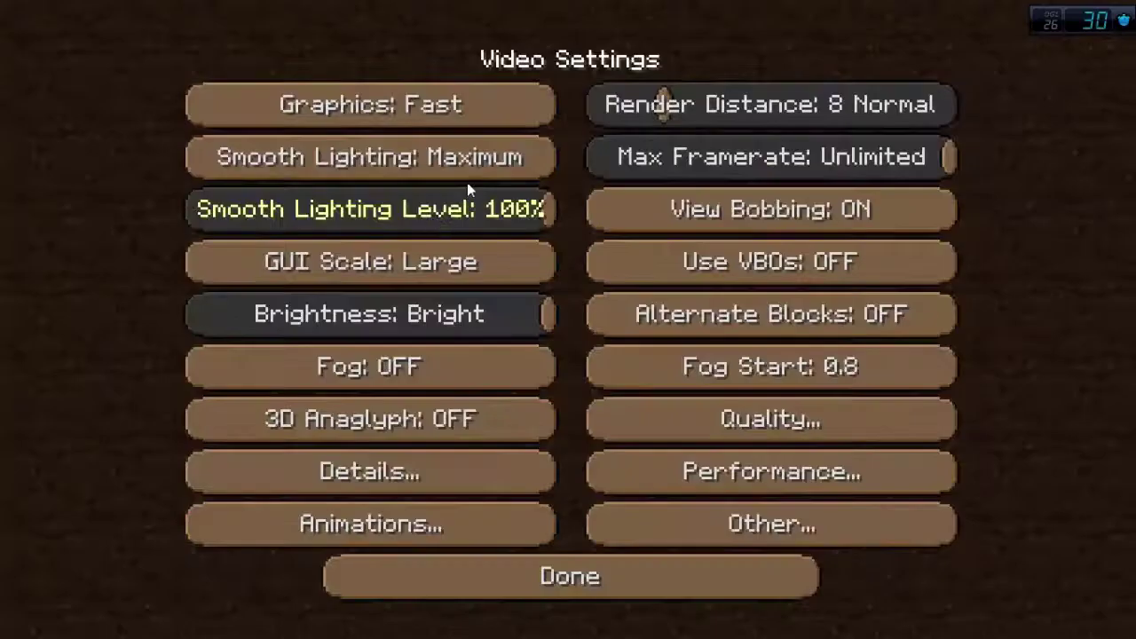
click(442, 255)
click(441, 256)
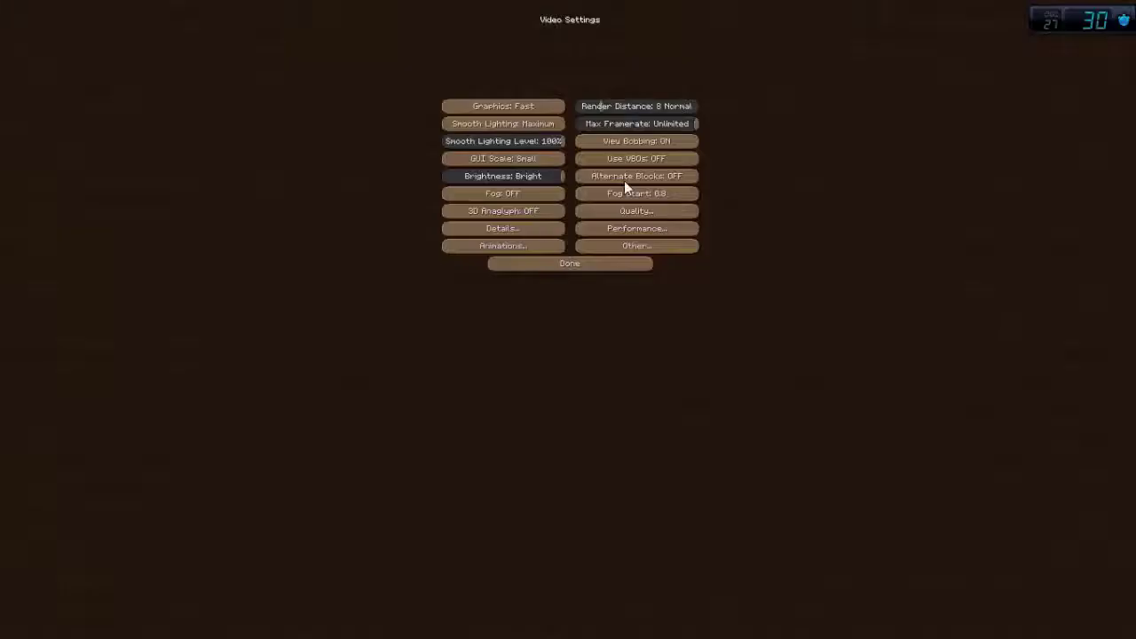
click(507, 158)
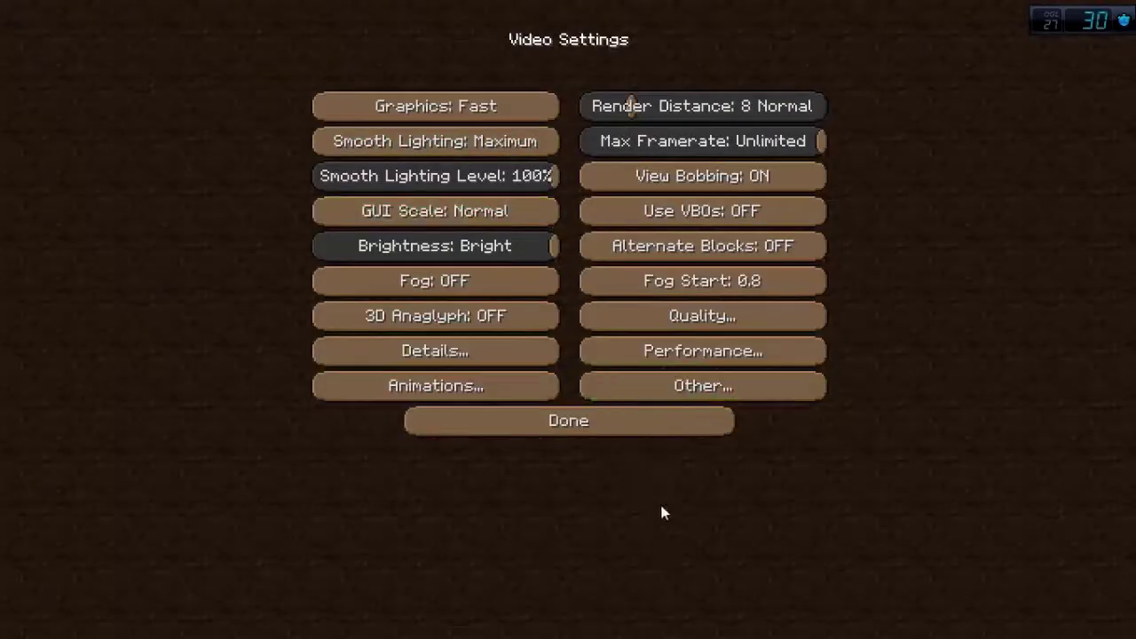
click(525, 248)
drag(322, 240, 603, 282)
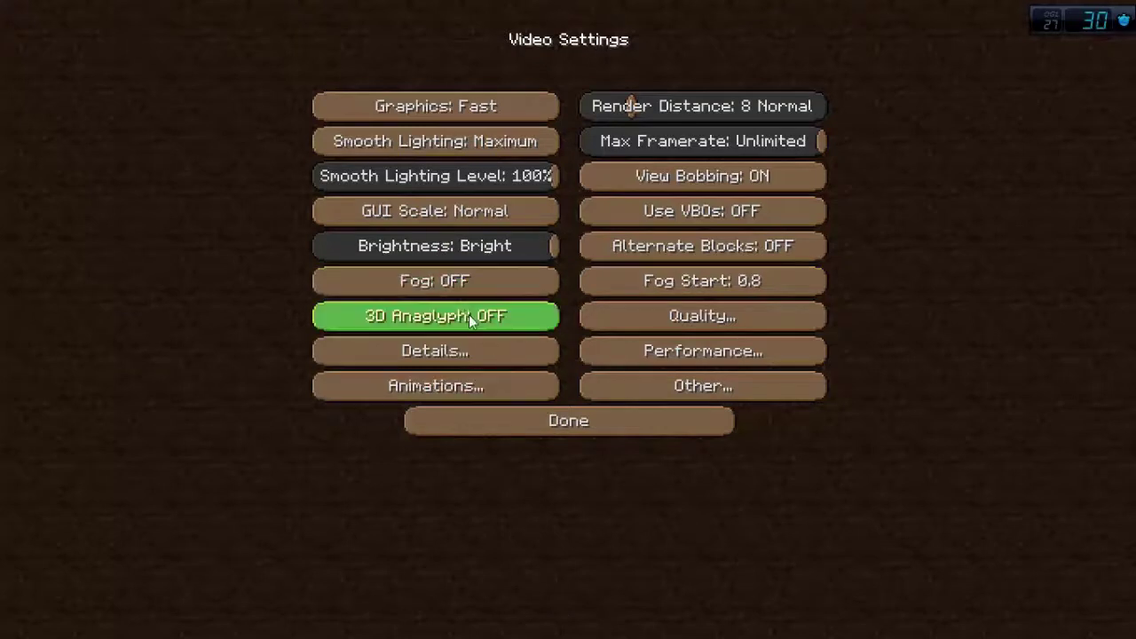
Step: In the detail settings, set Clouds, Trees, Translucent Blocks and Dropped Items to Fast, and turn Sky and Sun & Moon off
click(515, 354)
click(433, 103)
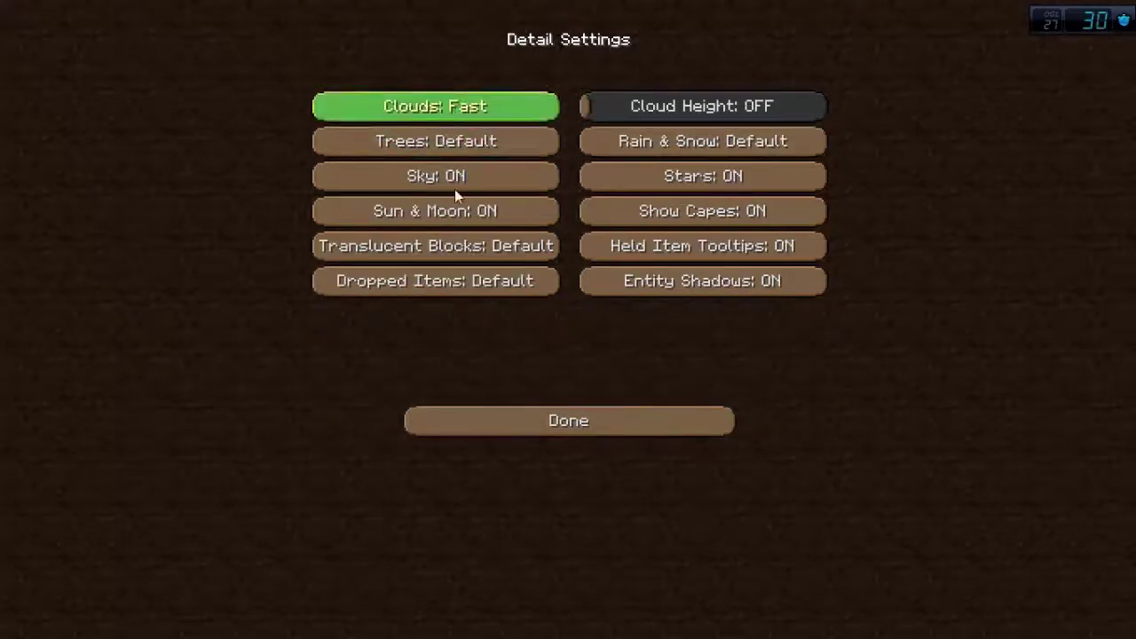
click(444, 141)
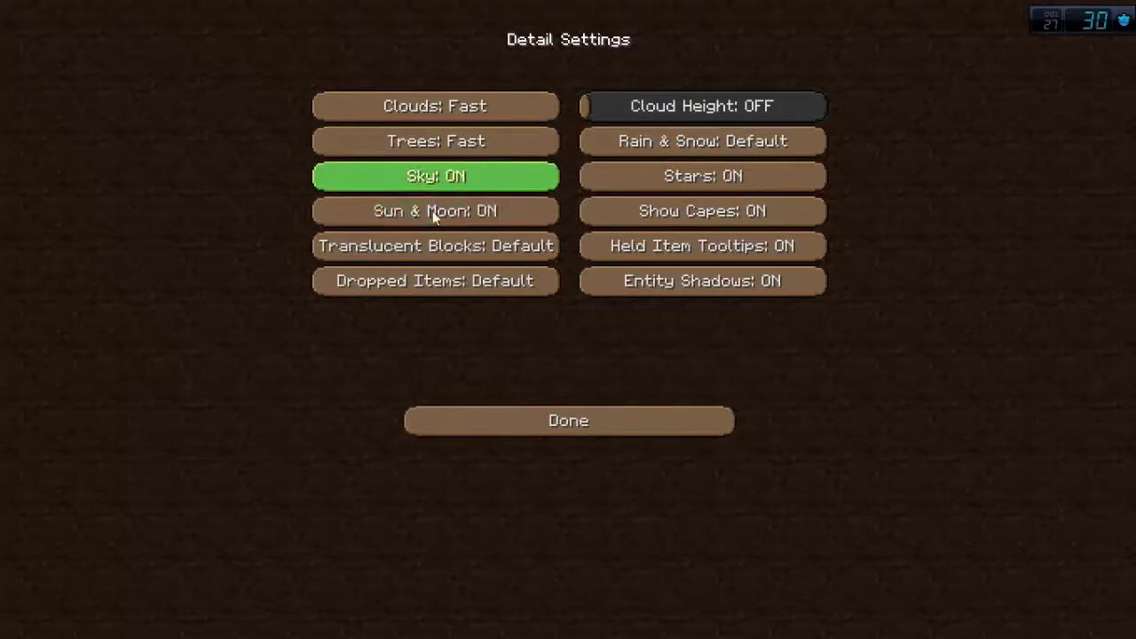
click(431, 181)
click(439, 208)
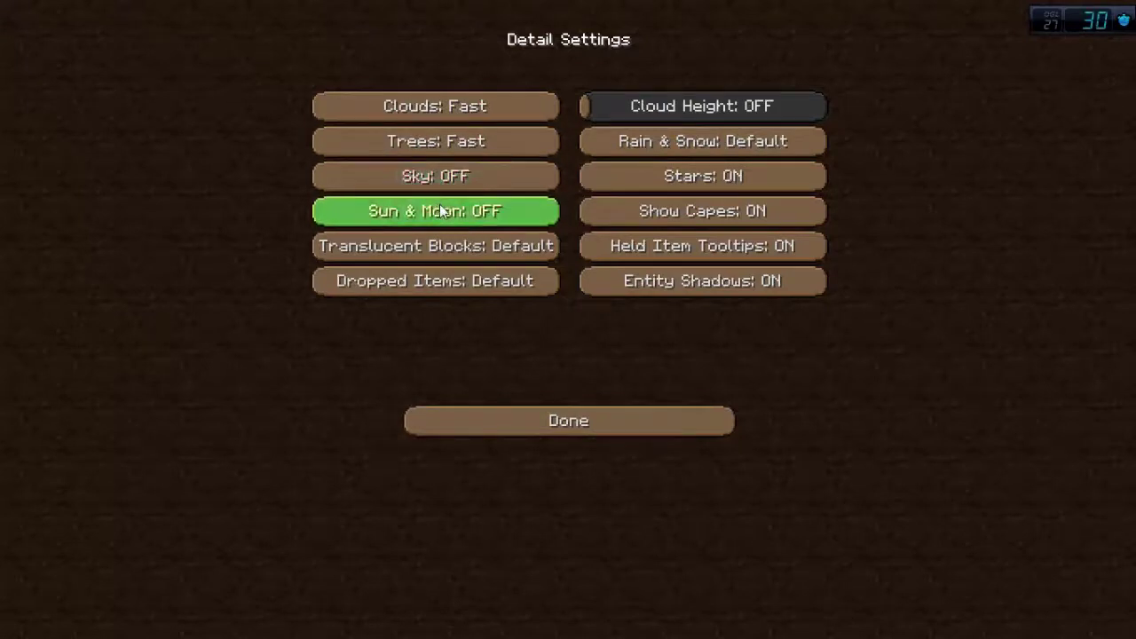
click(450, 256)
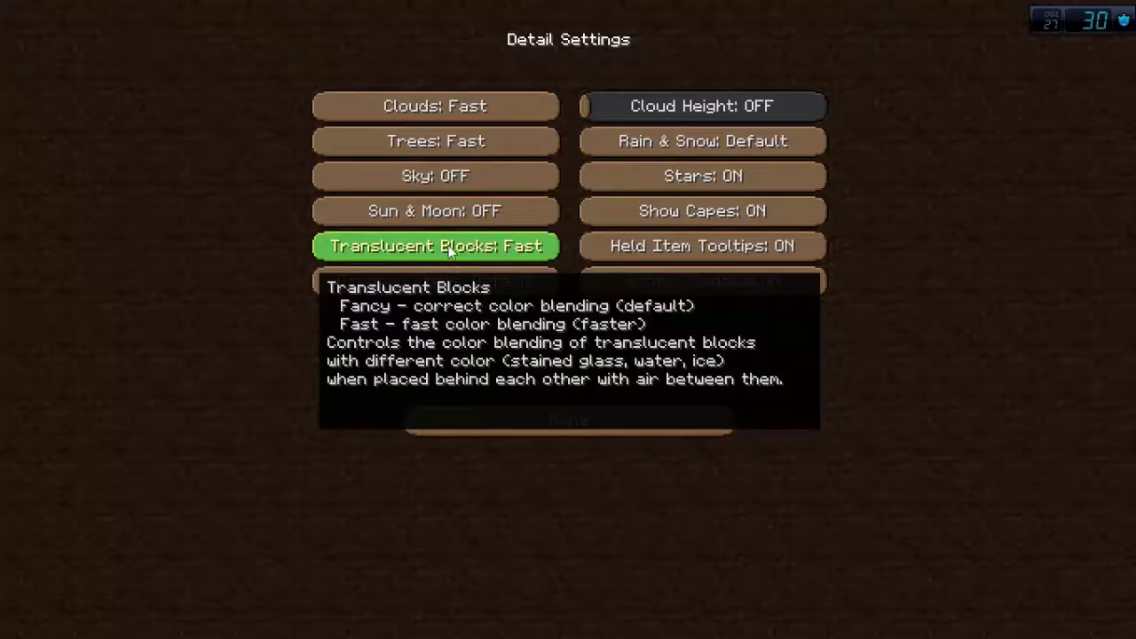
click(443, 284)
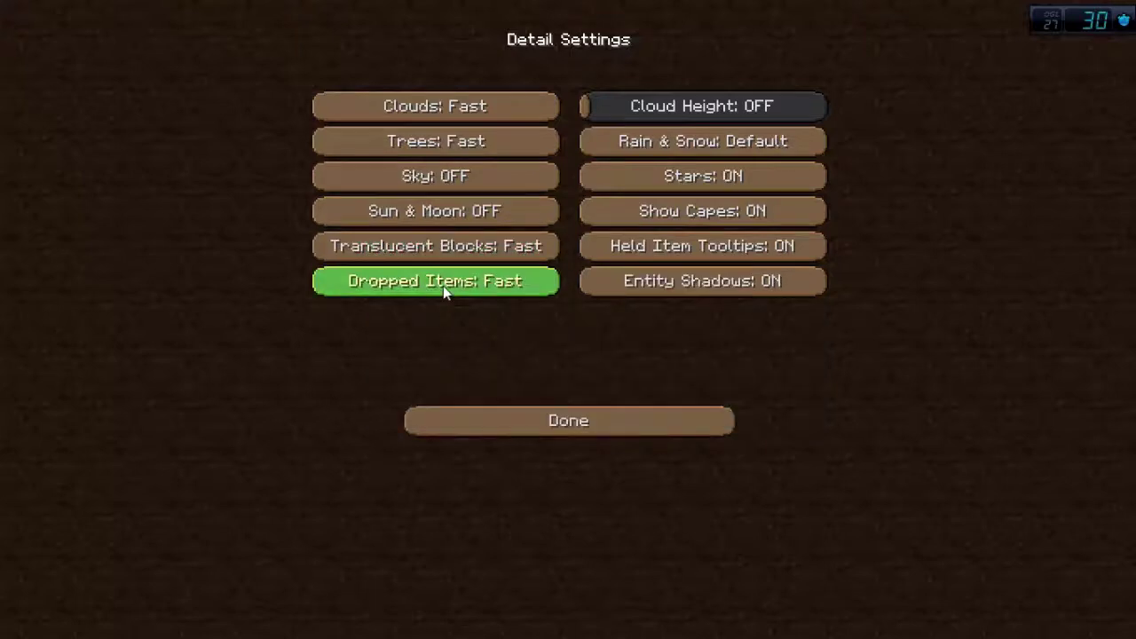
Step: Set Rain & Snow to Fast and turn Stars and Show Capes off
click(663, 146)
click(687, 182)
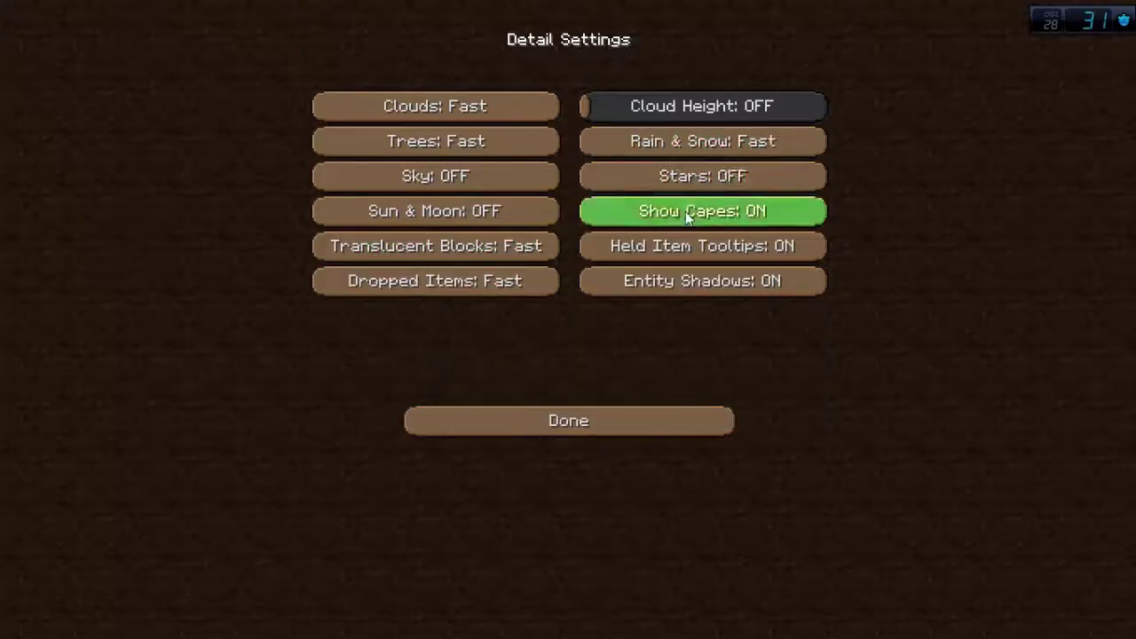
click(688, 213)
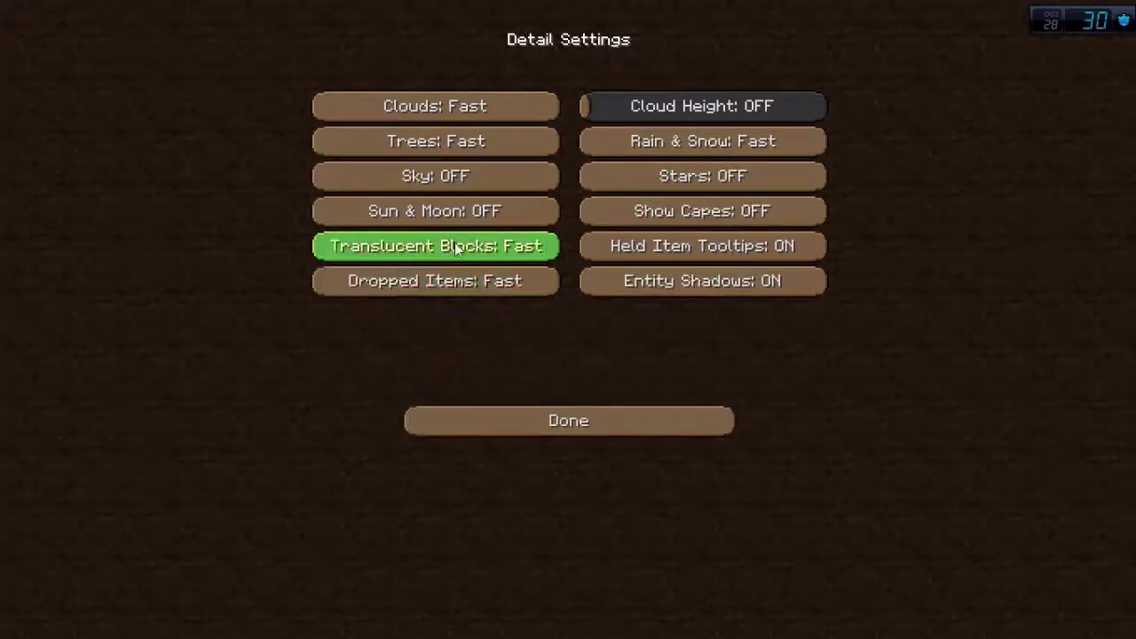
Step: Read the description of Translucent Blocks and cycle the option through its values back to Fast
mouse_move(455, 248)
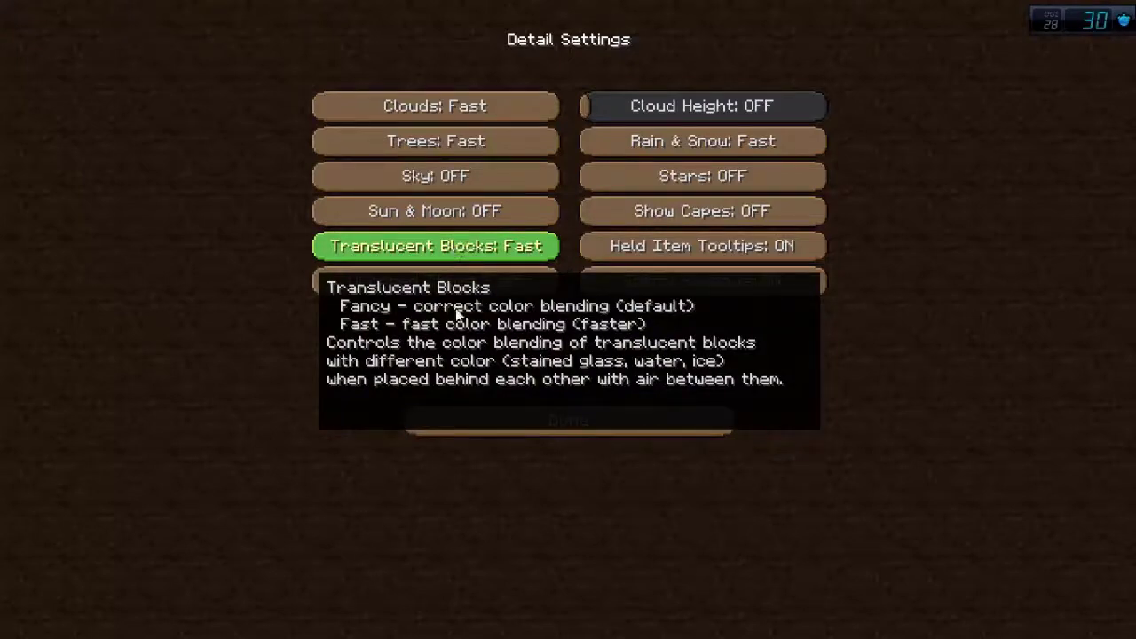
mouse_move(362, 247)
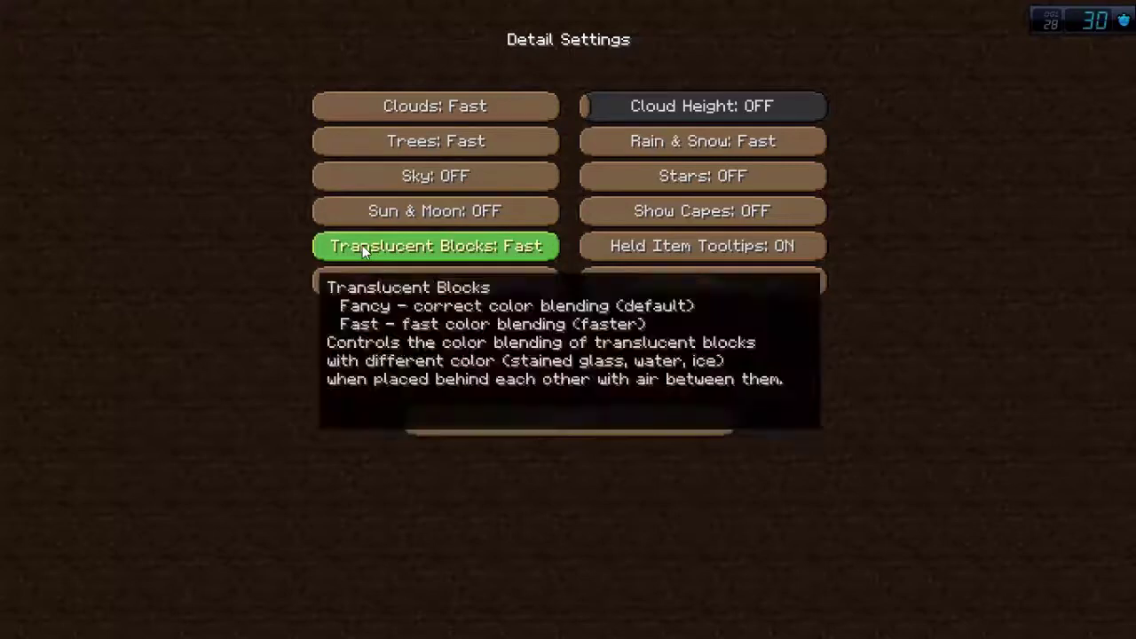
mouse_move(413, 251)
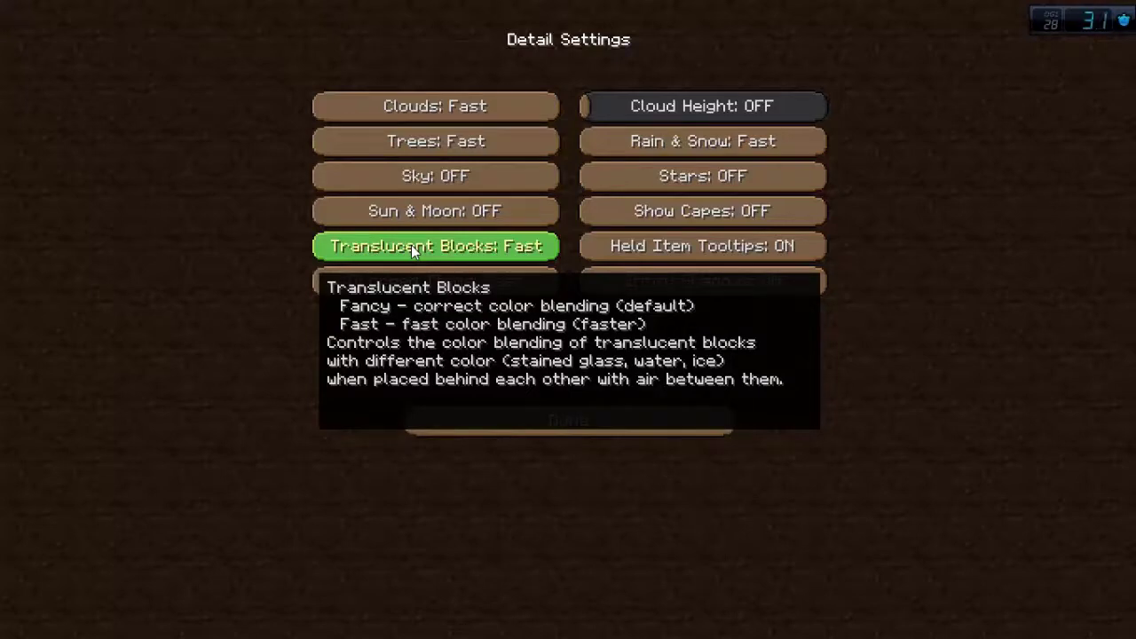
click(411, 245)
click(411, 245)
click(411, 245)
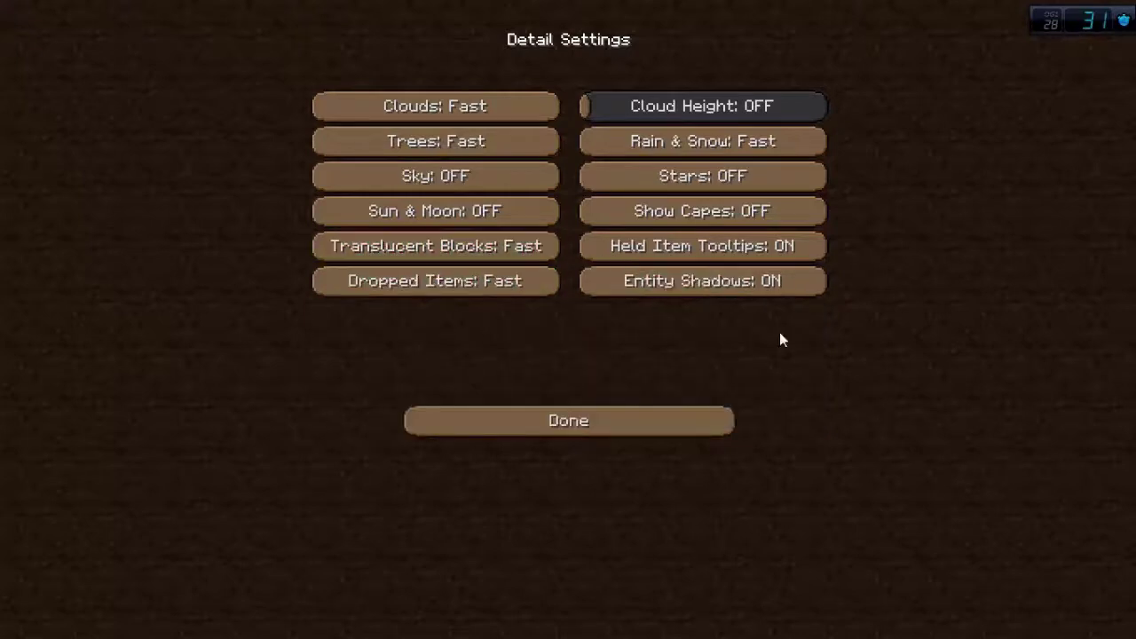
Step: Turn Show Capes back on and turn Held Item Tooltips off
click(657, 211)
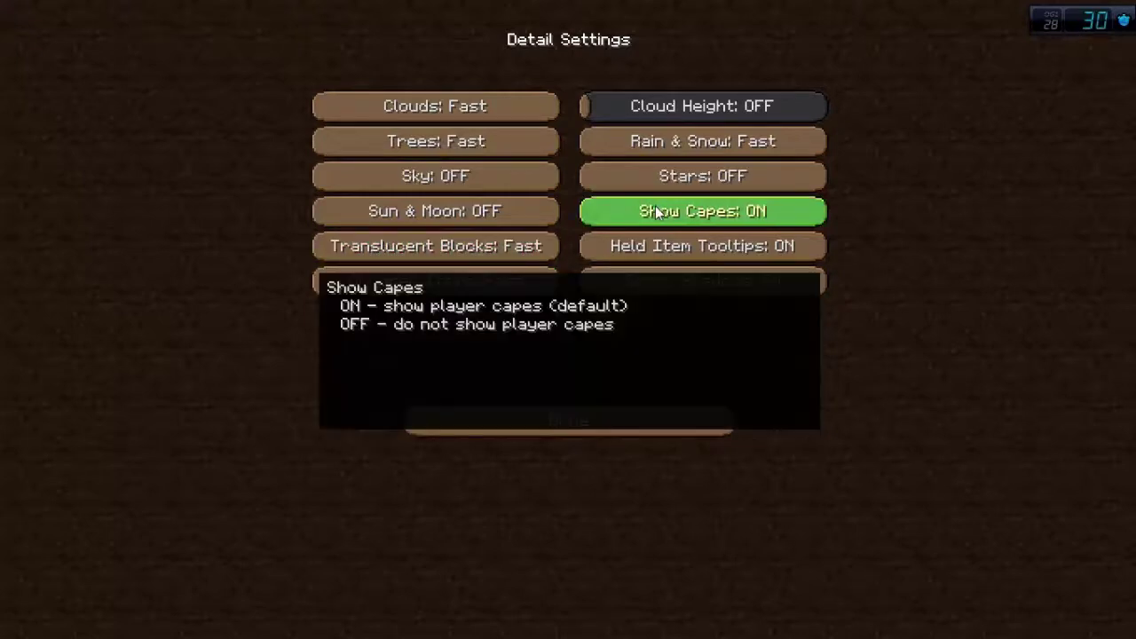
click(655, 211)
click(654, 211)
click(639, 246)
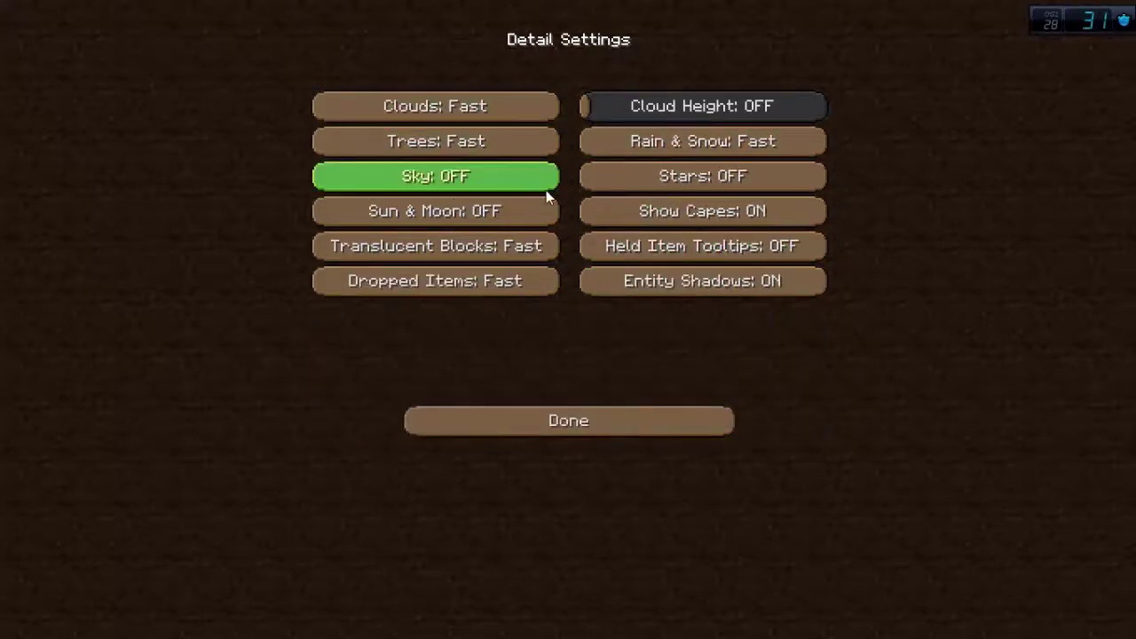
mouse_move(546, 190)
mouse_move(686, 252)
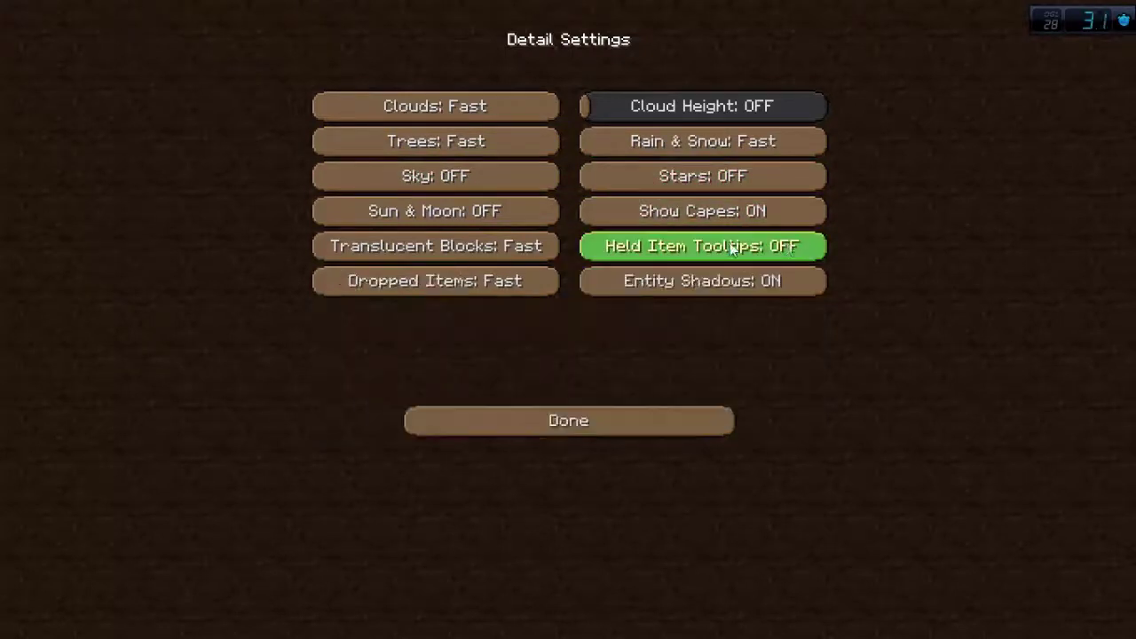
mouse_move(738, 241)
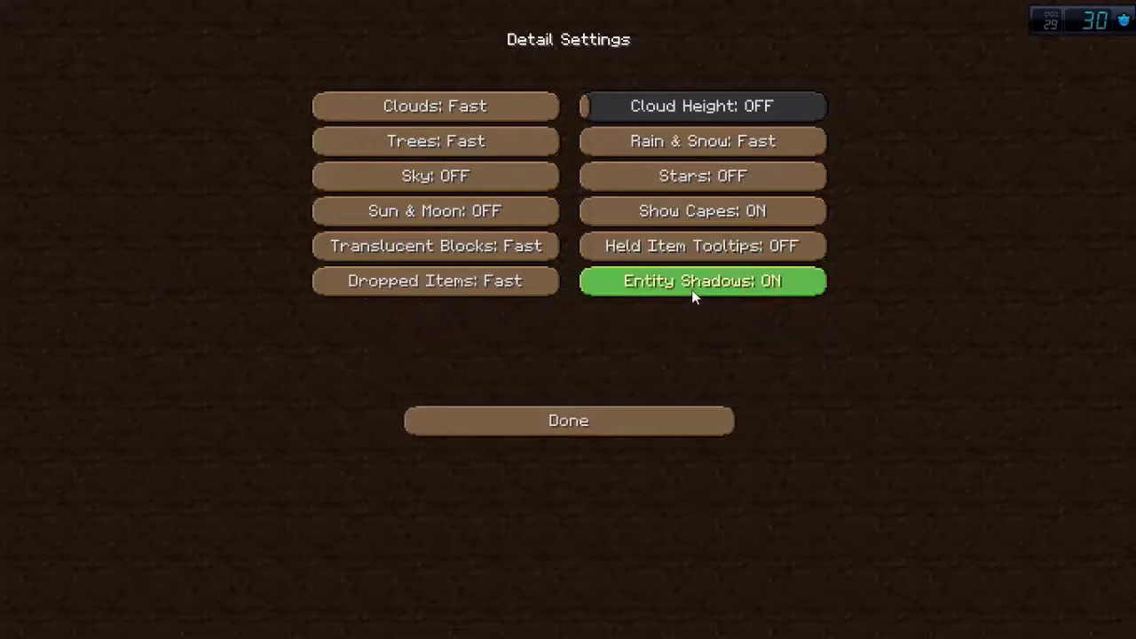
Step: Toggle Entity Shadows off and back on, and return to the video settings
click(720, 289)
click(720, 290)
click(568, 421)
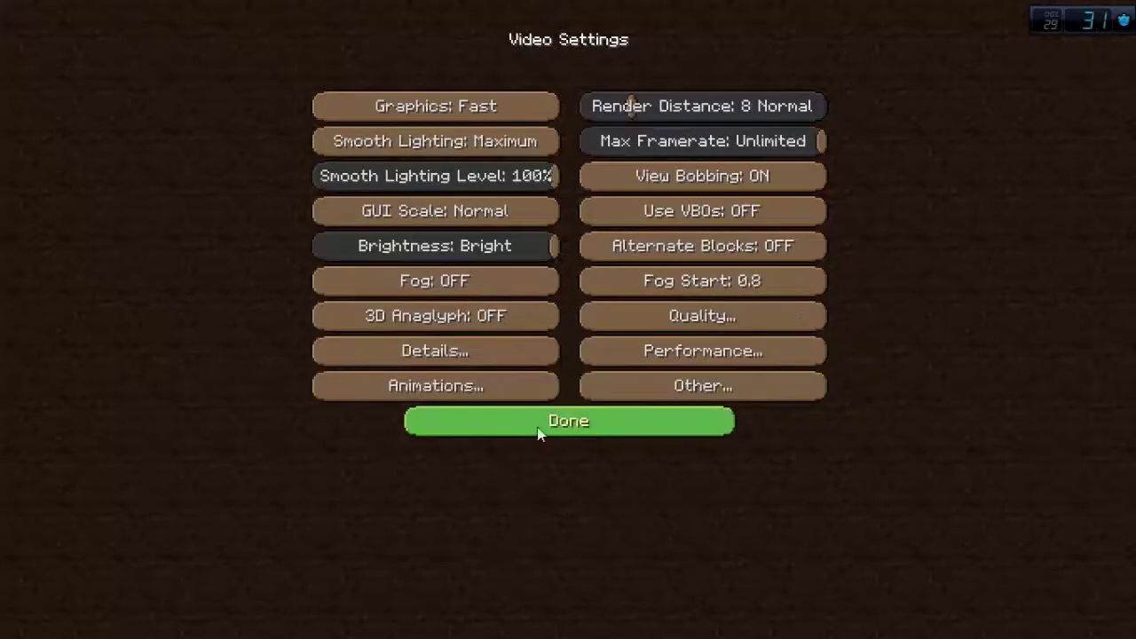
Step: In the animation settings, turn all animations off and set Particles to Decreased
click(367, 391)
click(477, 426)
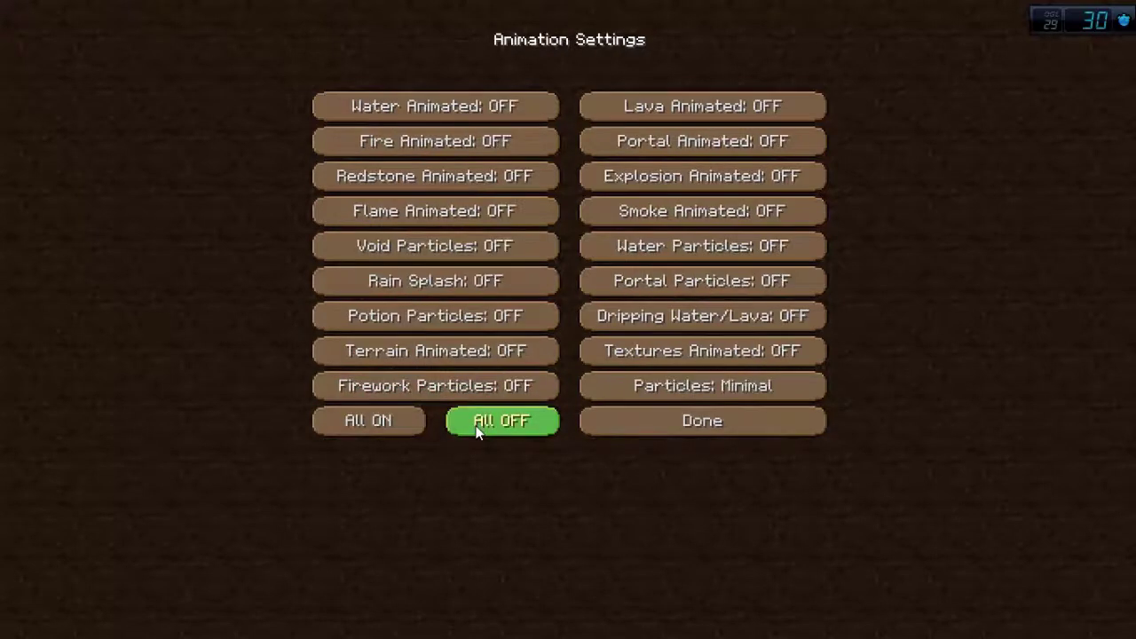
click(667, 382)
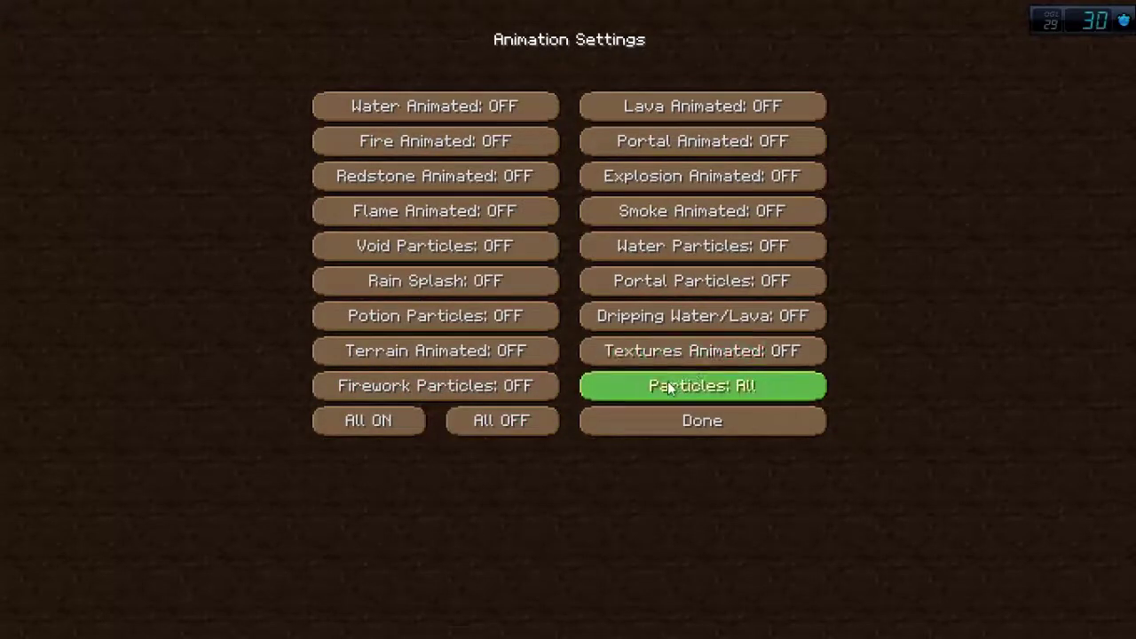
click(667, 383)
click(668, 385)
click(667, 384)
click(668, 384)
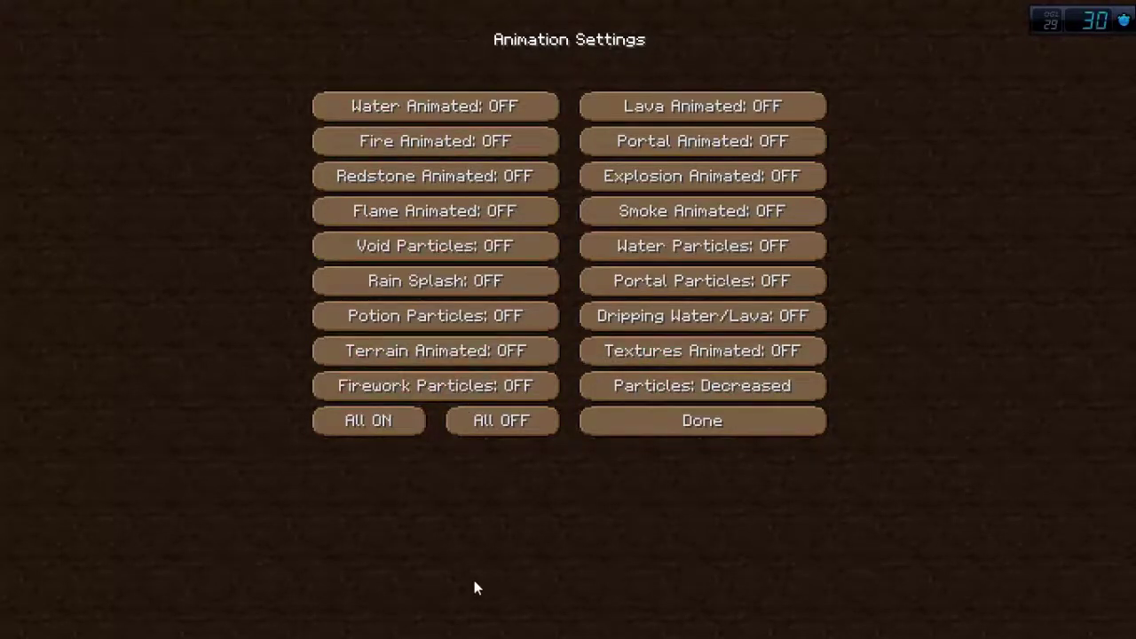
Step: Turn on Explosion Animated, Smoke Animated and Dripping Water/Lava, switching Water Particles on and off again
click(767, 169)
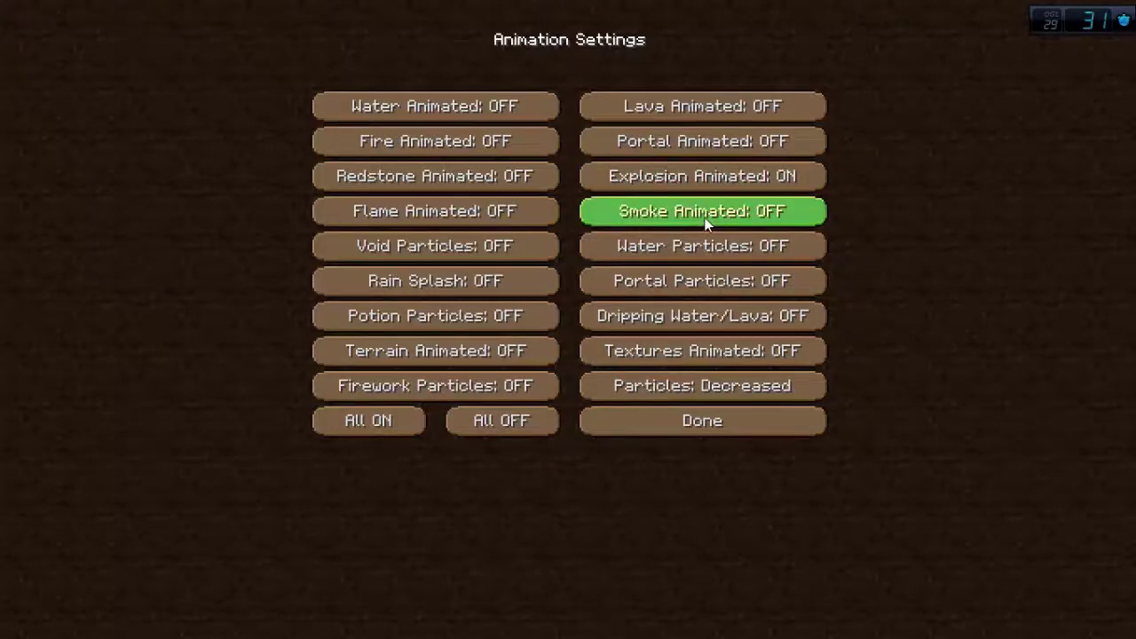
click(680, 200)
click(664, 259)
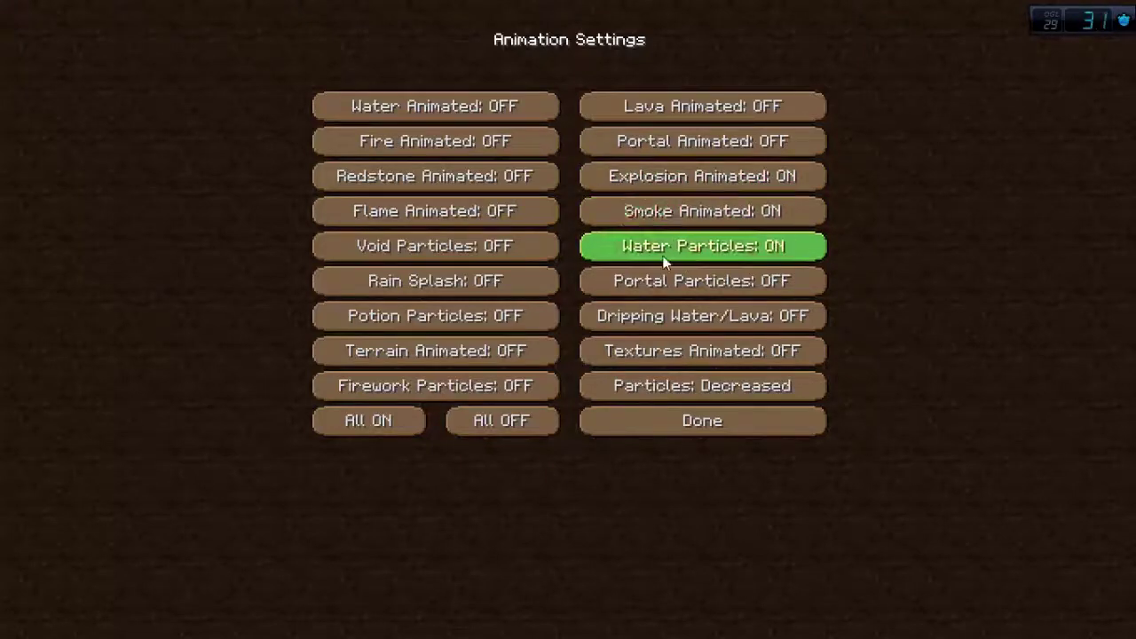
click(704, 324)
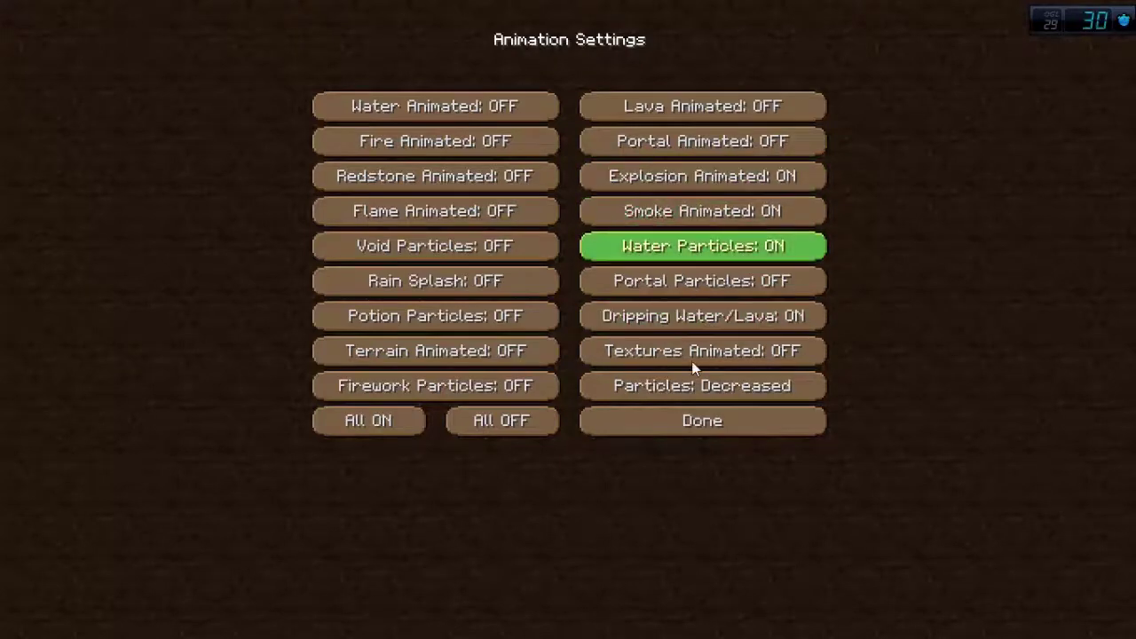
click(676, 242)
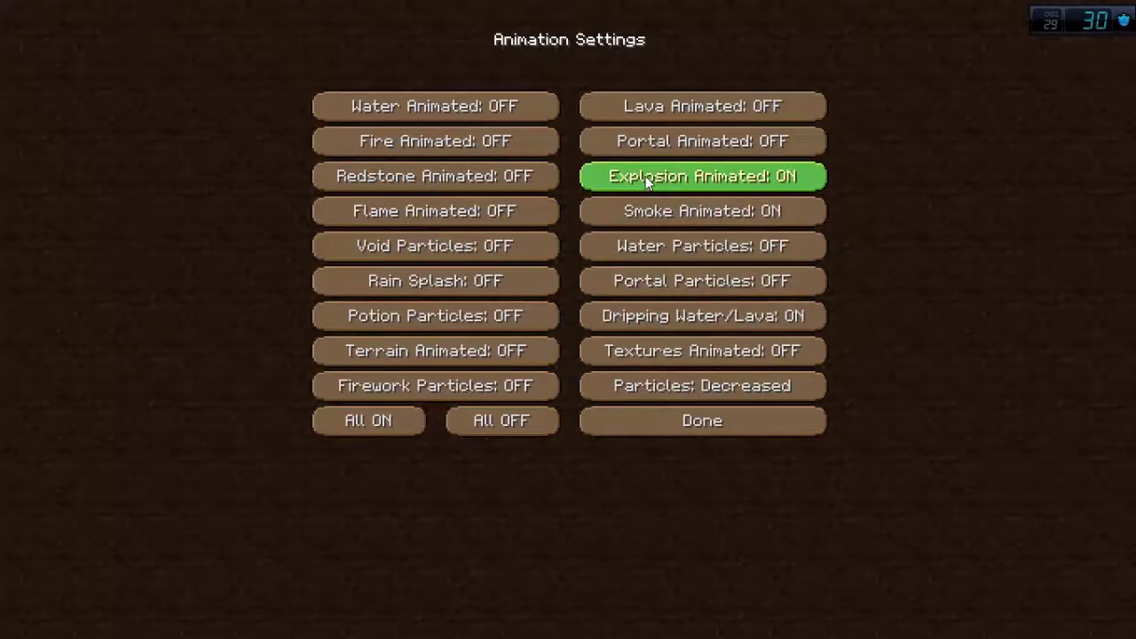
Step: Turn on Textures Animated and Firework Particles, and return to the video settings
click(659, 354)
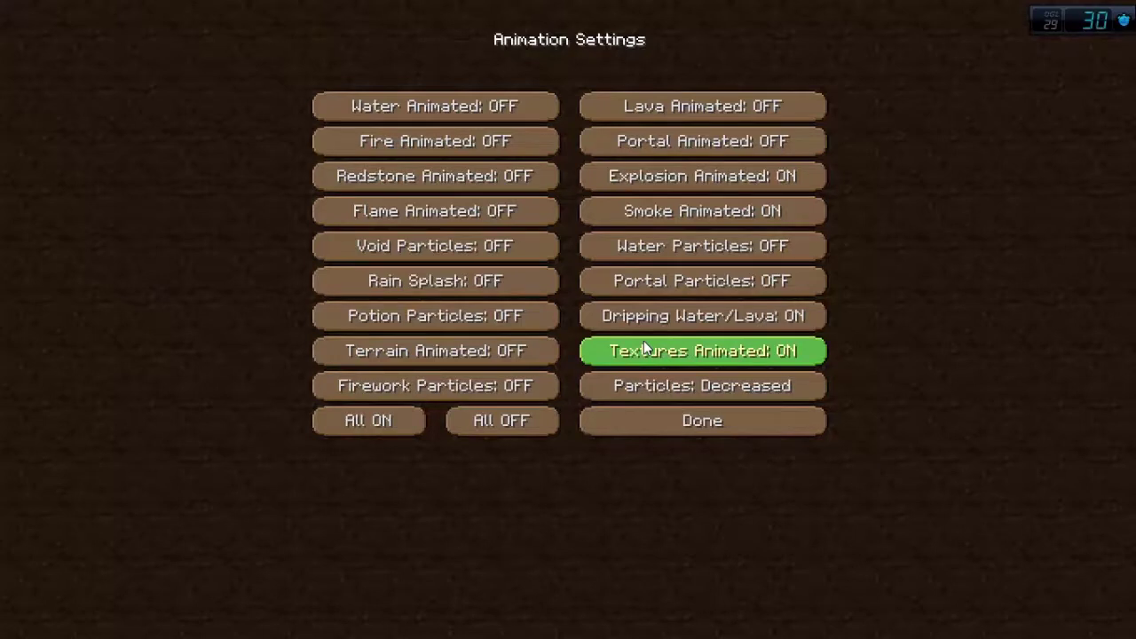
click(475, 392)
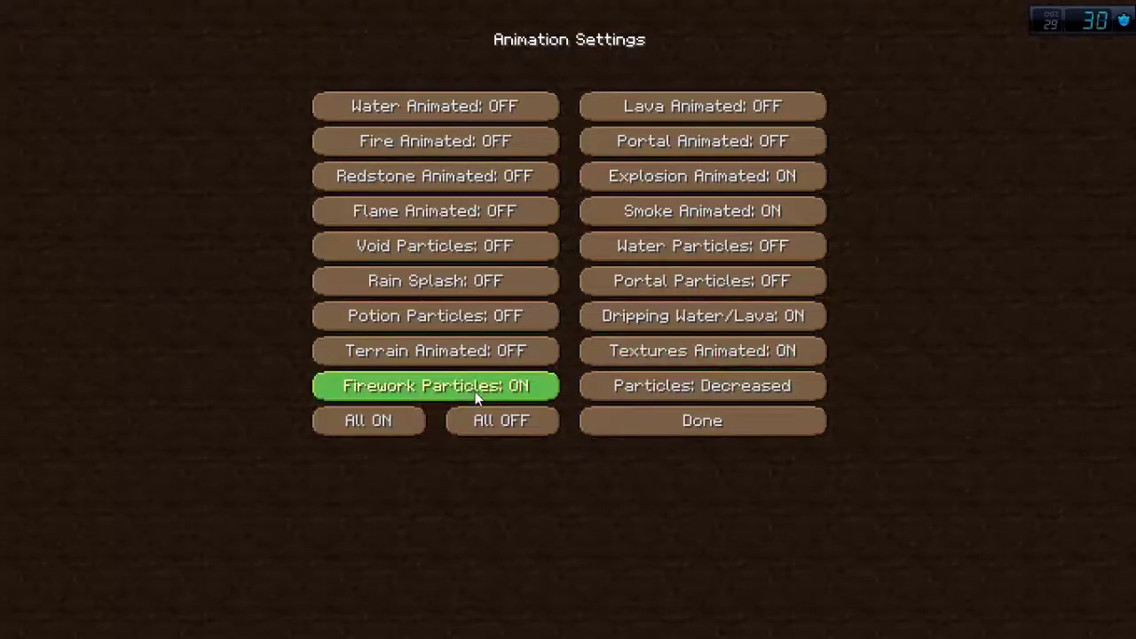
click(475, 391)
click(475, 392)
click(677, 421)
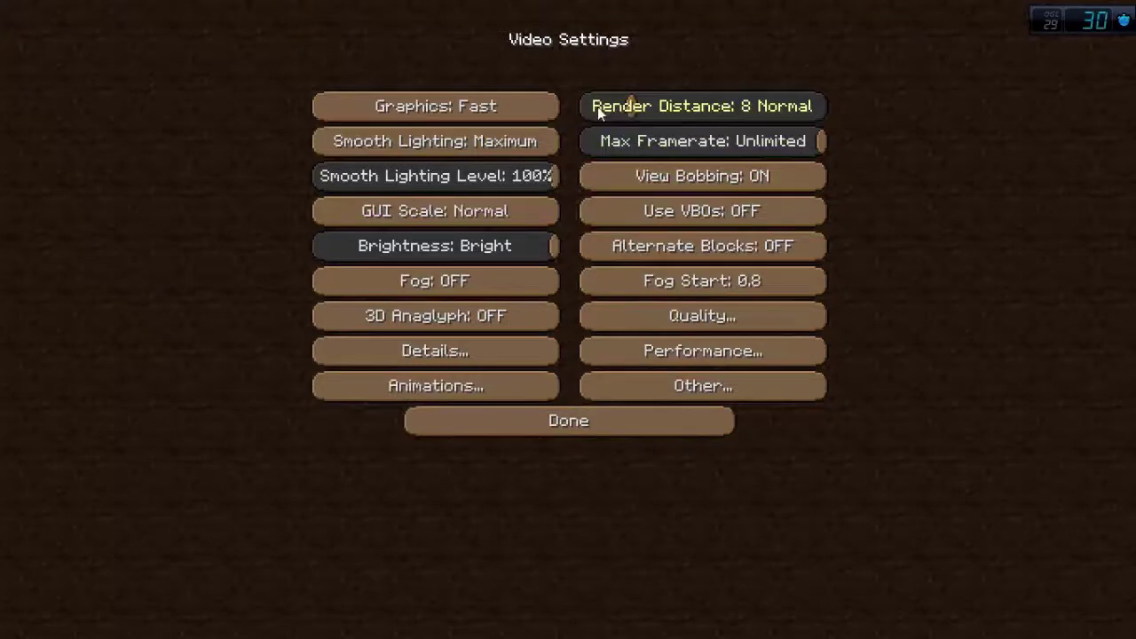
Step: Toggle View Bobbing off and back on, and switch Alternate Blocks on and back off
mouse_move(597, 107)
click(732, 185)
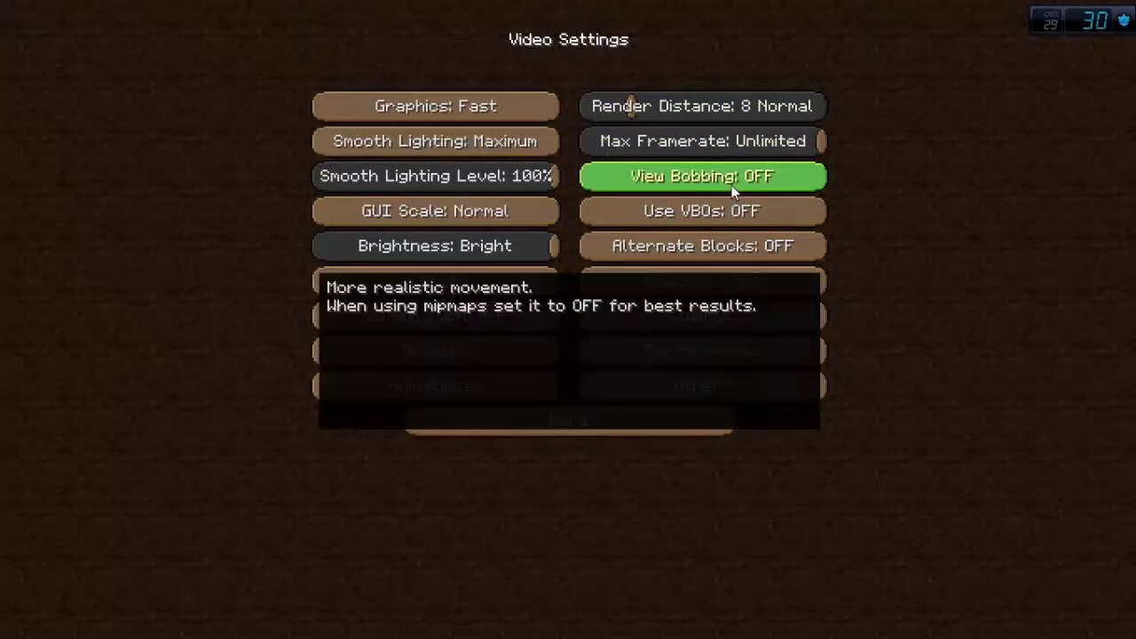
click(729, 182)
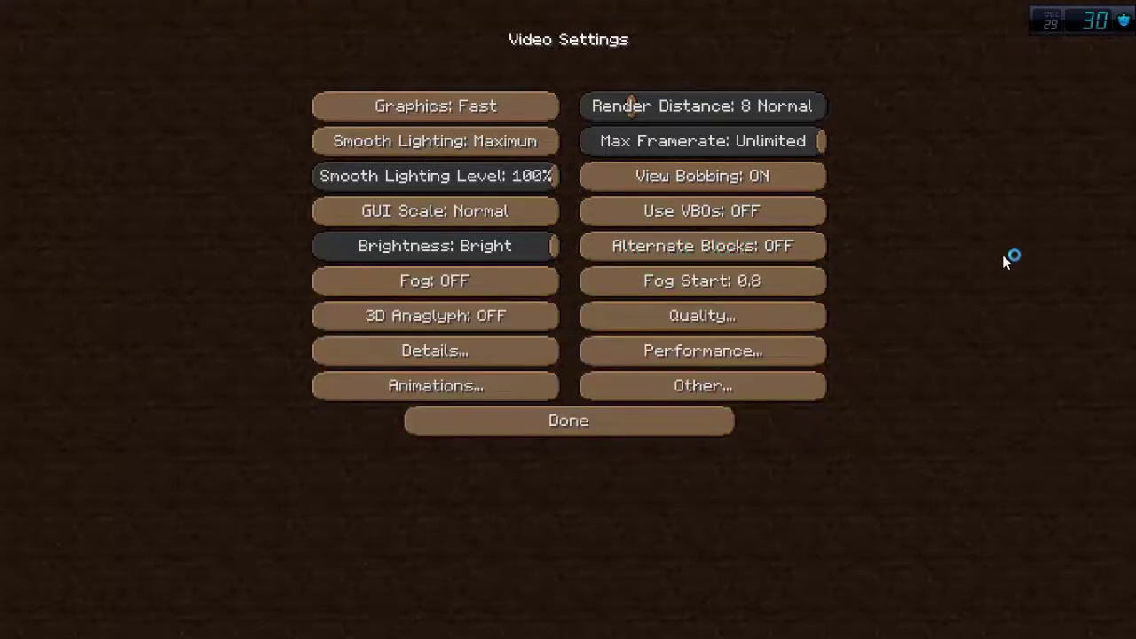
click(750, 252)
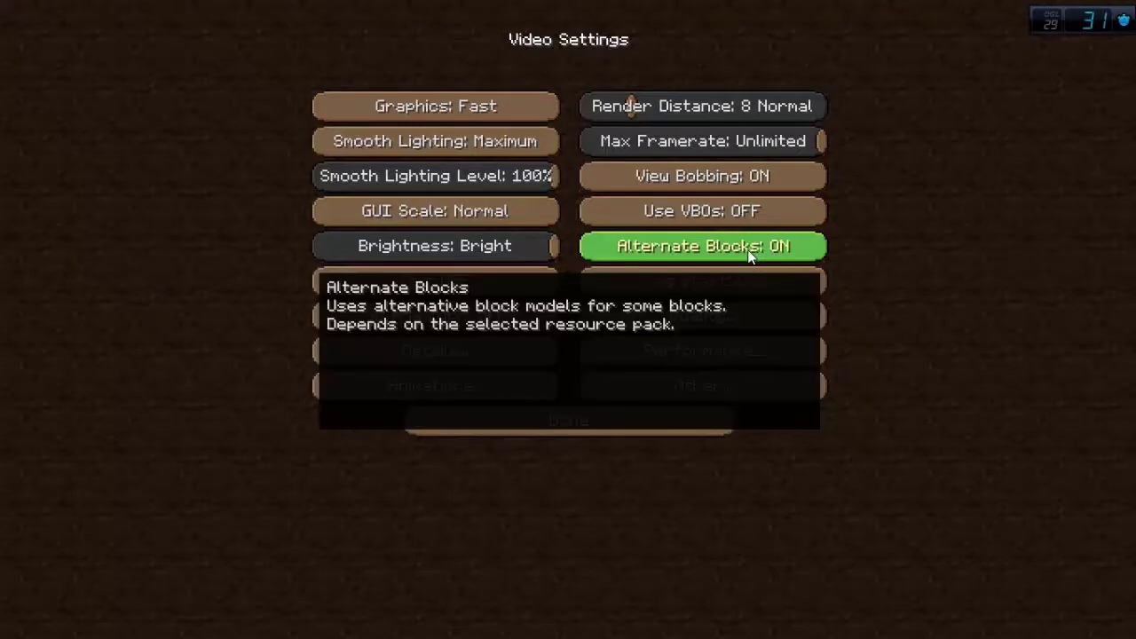
click(750, 252)
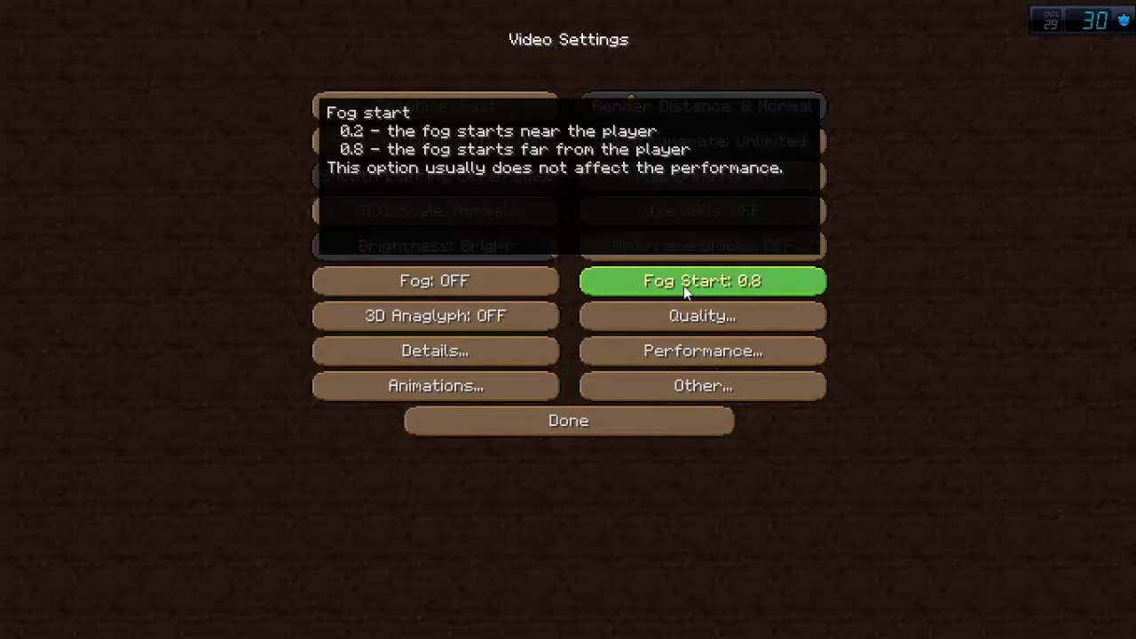
Step: Cycle Fog Start repeatedly through its values, ending on 0.8
click(684, 285)
click(684, 284)
click(684, 283)
click(684, 282)
click(683, 282)
click(681, 283)
click(679, 282)
click(679, 283)
click(679, 282)
click(679, 283)
click(676, 281)
click(671, 281)
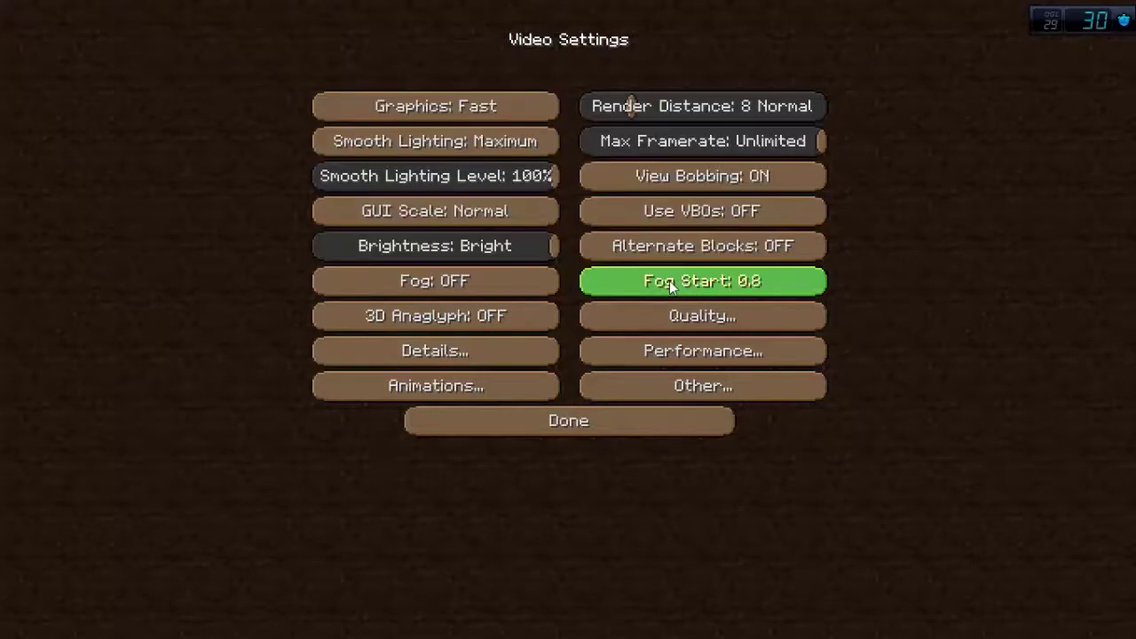
Step: Open the Quality settings from the video settings, examine options such as Connected Textures and Random Mobs, and return
click(701, 317)
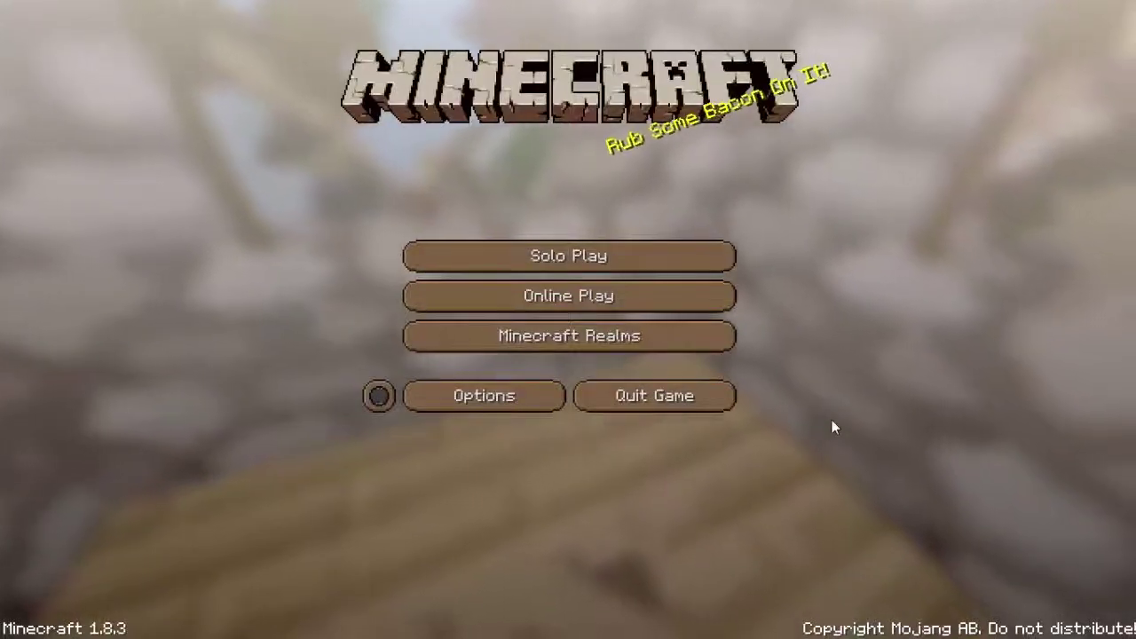
click(500, 393)
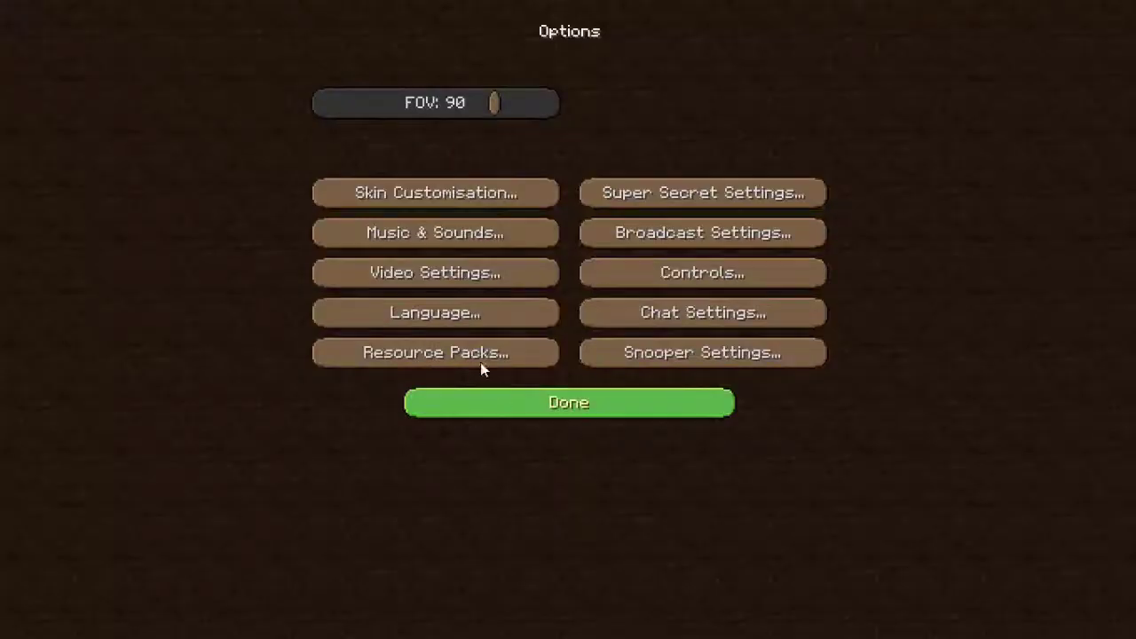
click(464, 277)
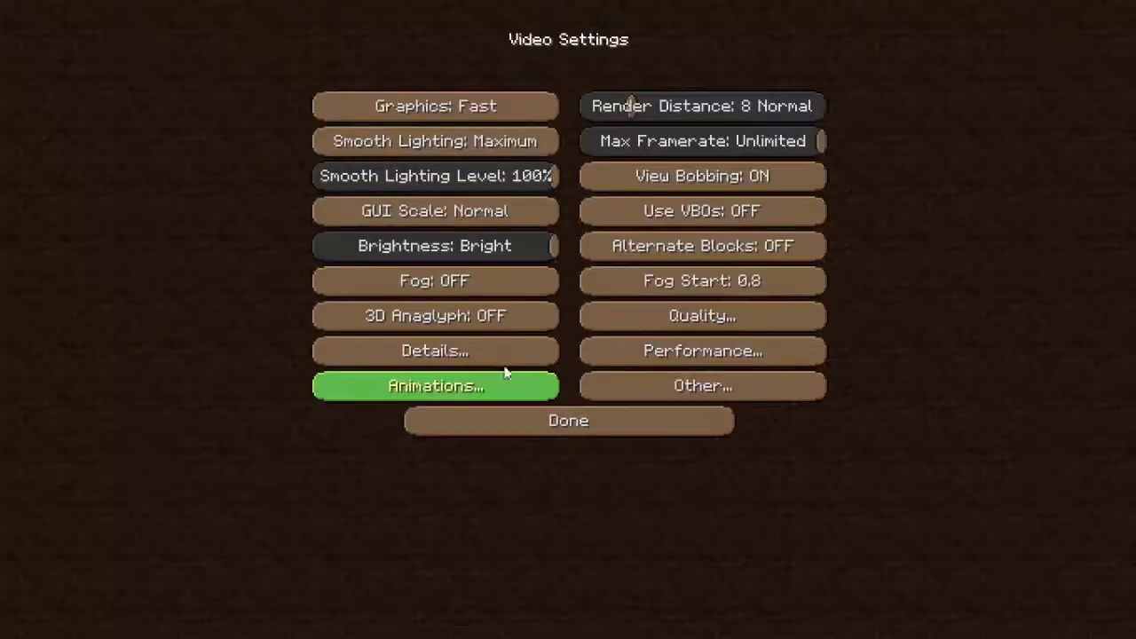
click(700, 313)
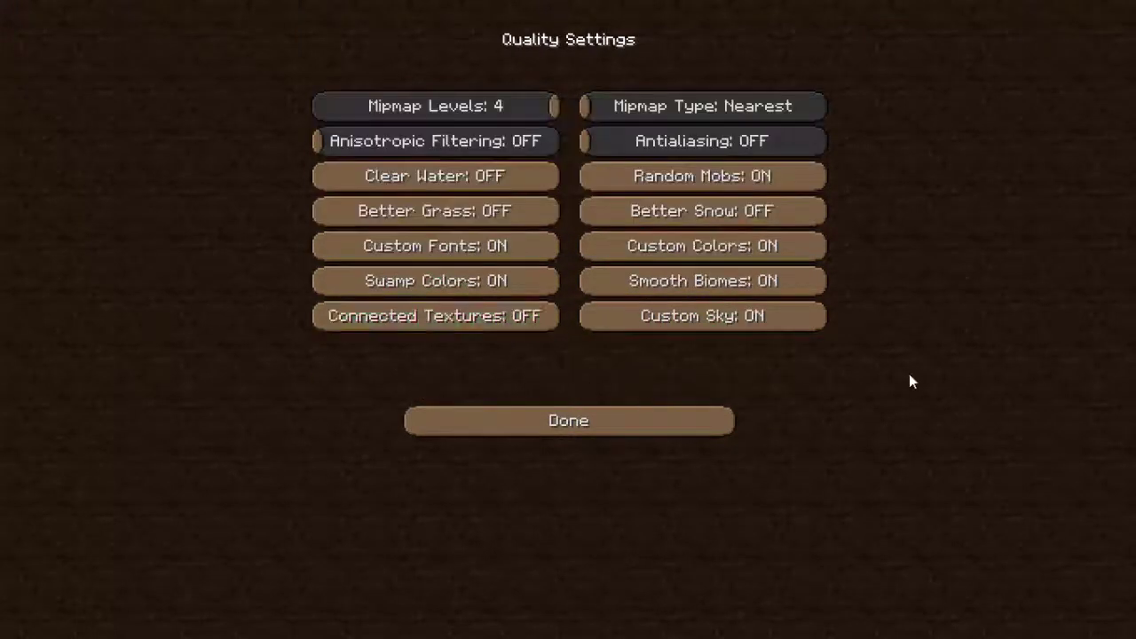
mouse_move(462, 310)
mouse_move(792, 180)
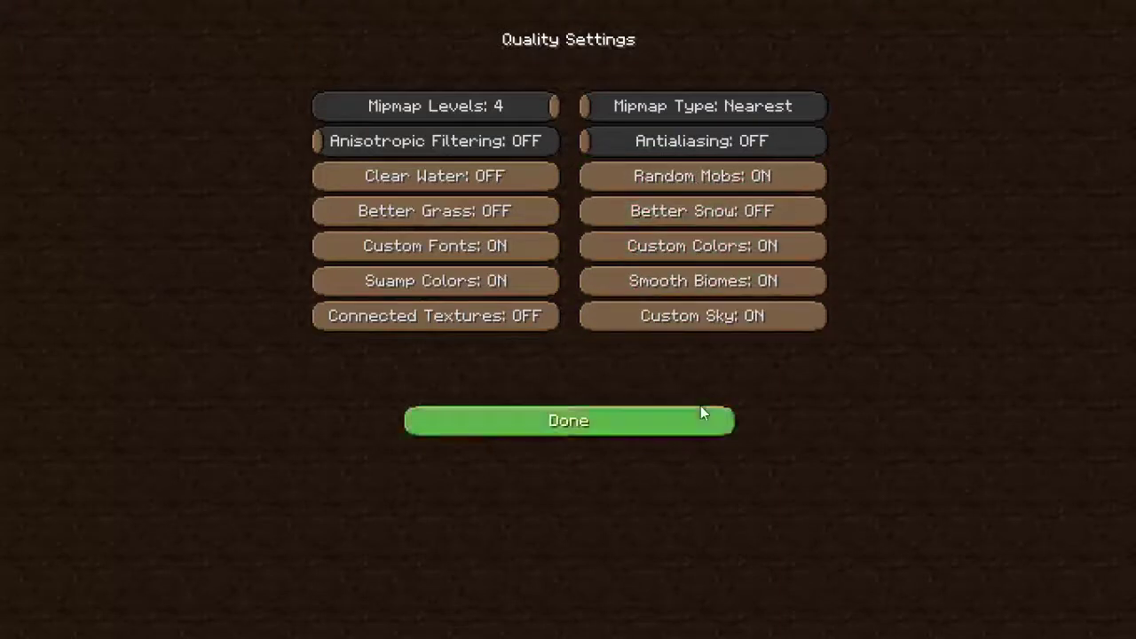
click(524, 425)
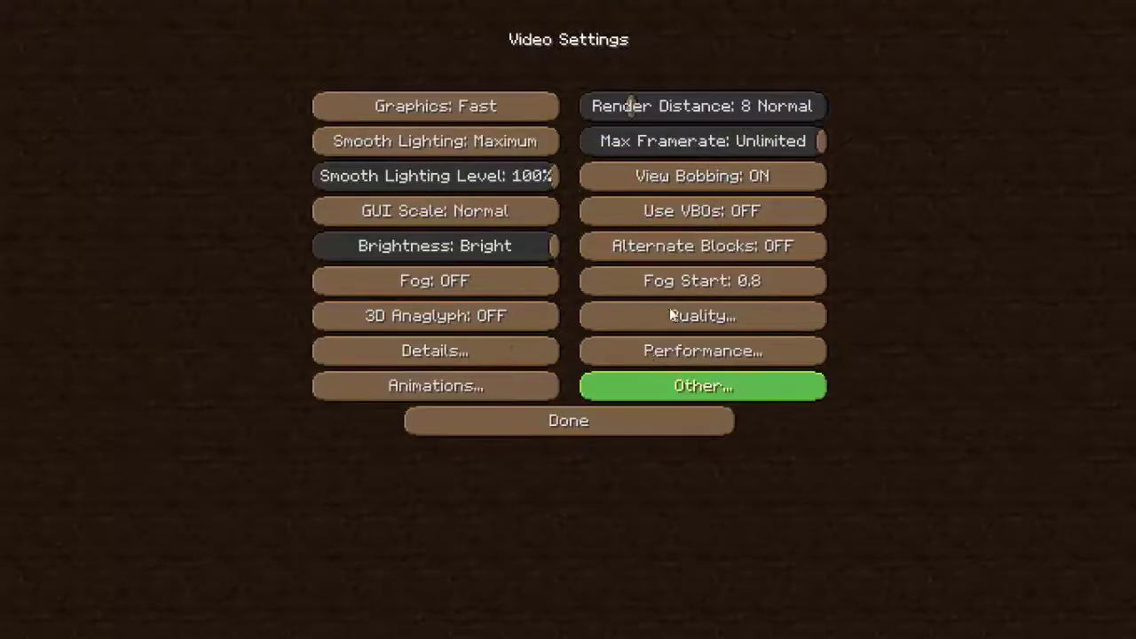
Step: Examine the Performance settings, from Fast Math, Load Far and Fast Render to Preloaded Chunks and Lazy Chunk Loading, and return
click(666, 347)
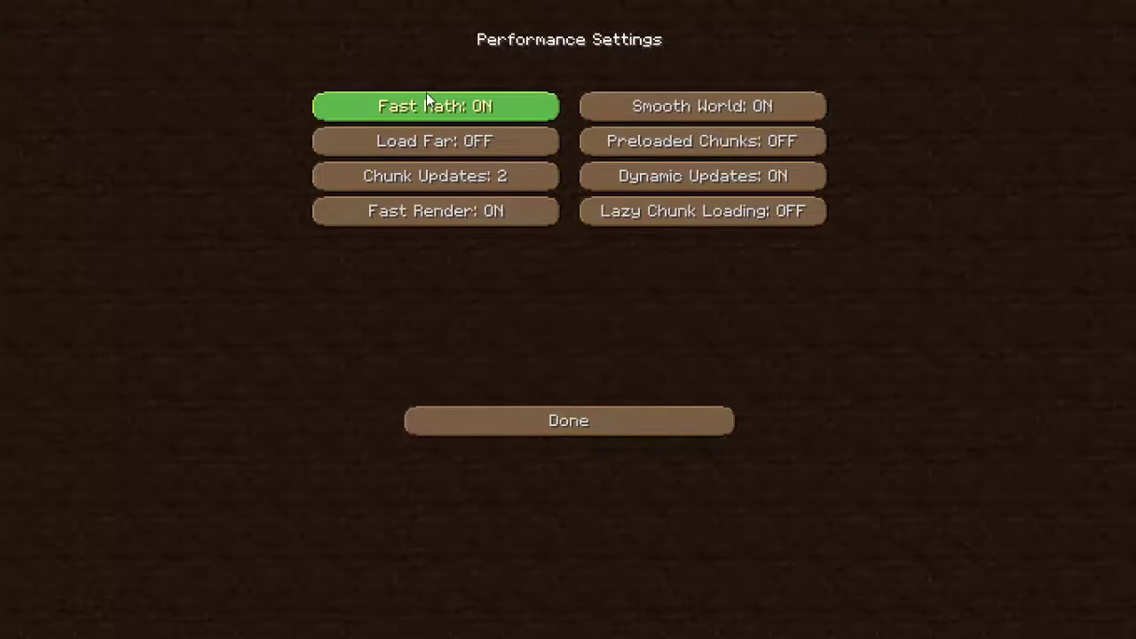
mouse_move(426, 92)
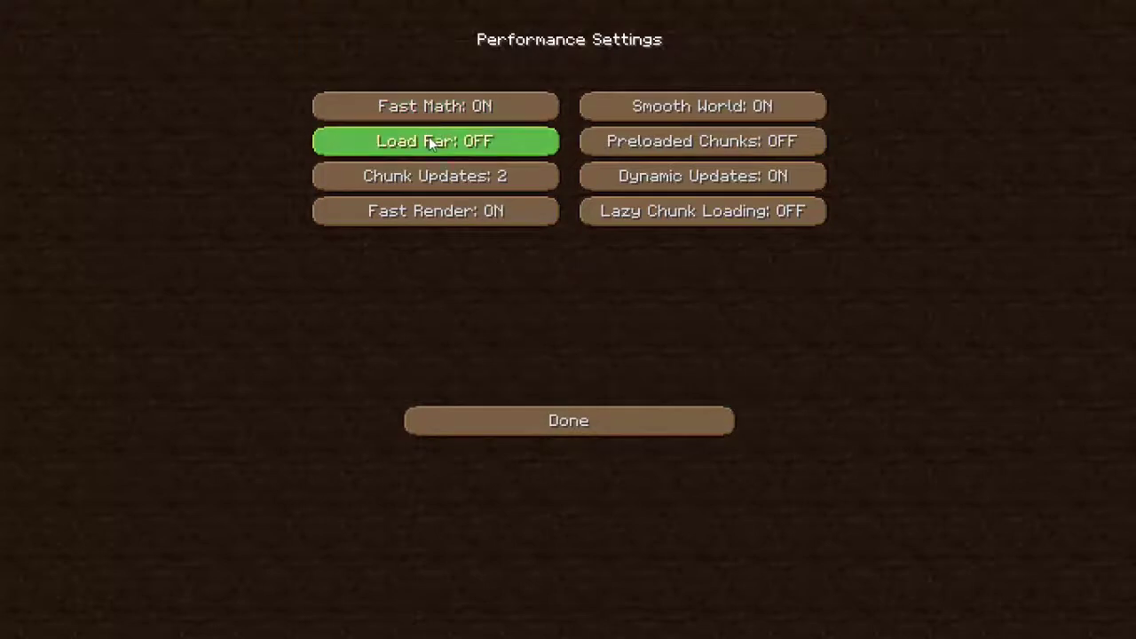
mouse_move(428, 137)
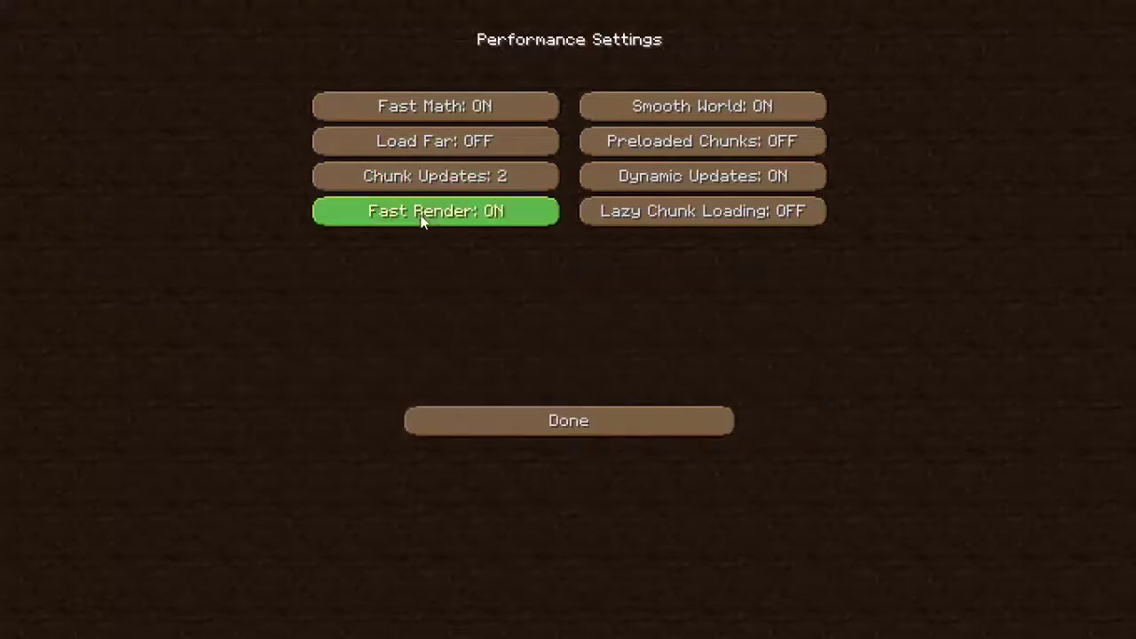
mouse_move(422, 221)
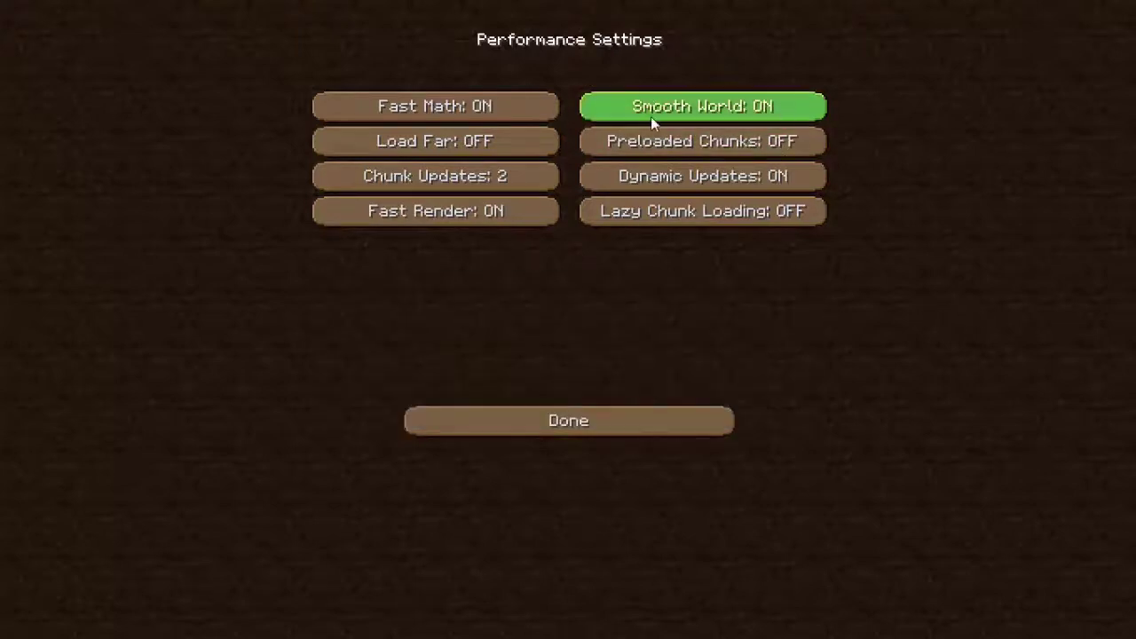
mouse_move(662, 112)
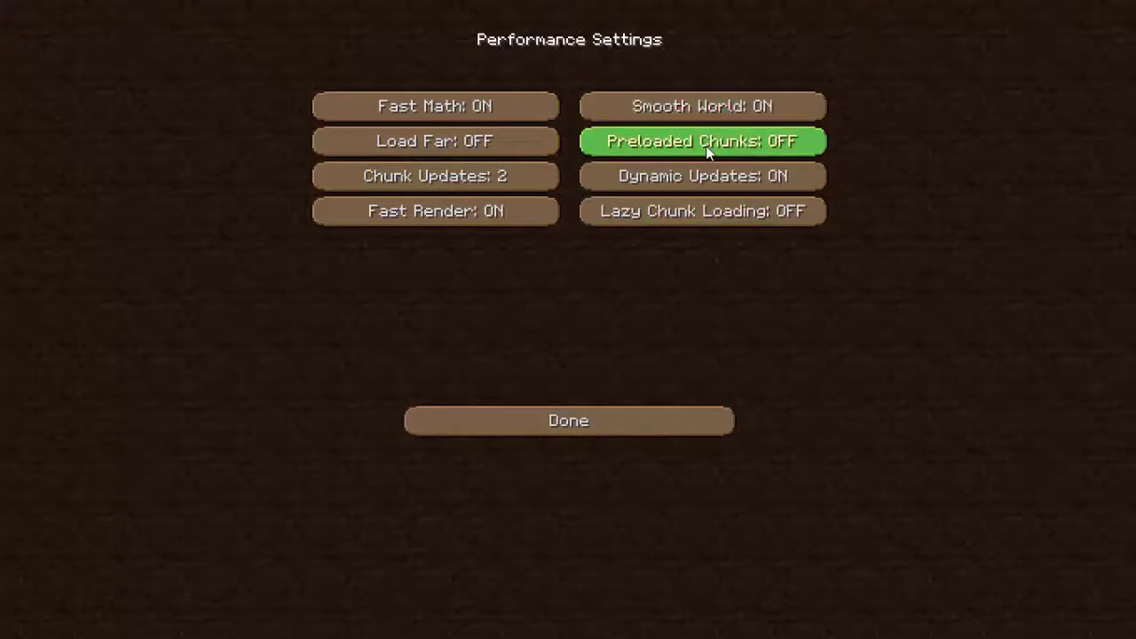
mouse_move(697, 142)
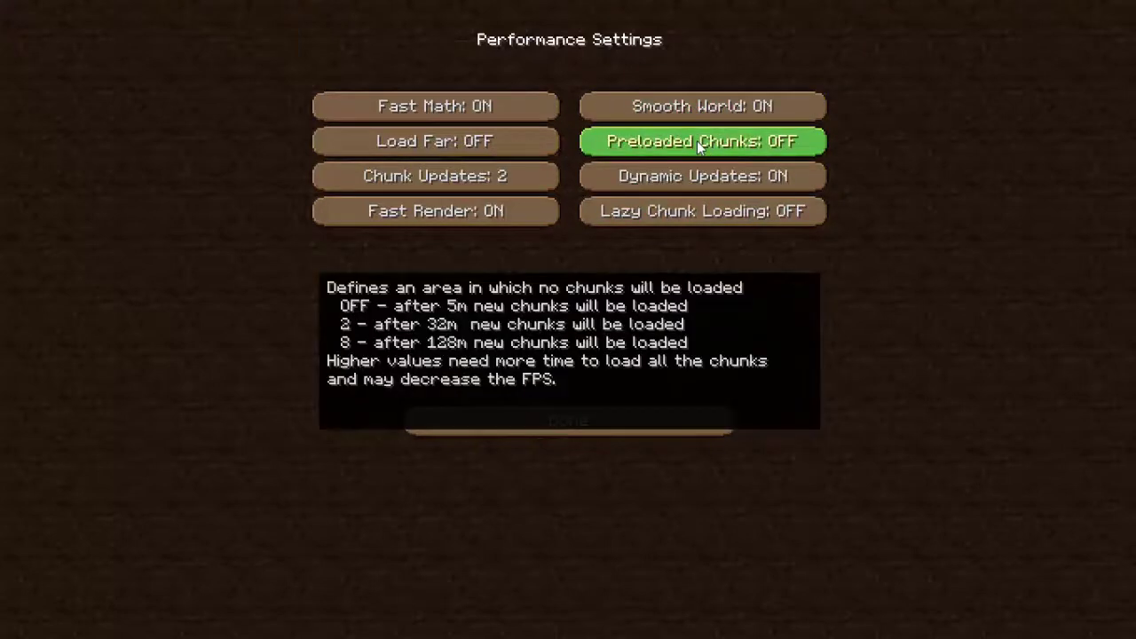
mouse_move(682, 174)
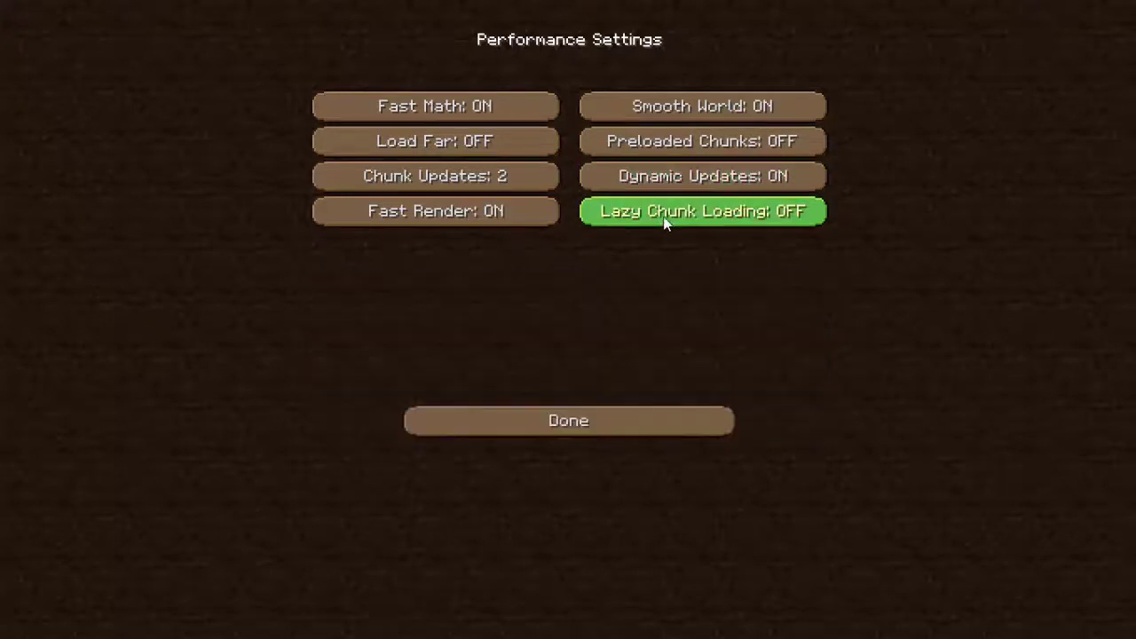
mouse_move(665, 220)
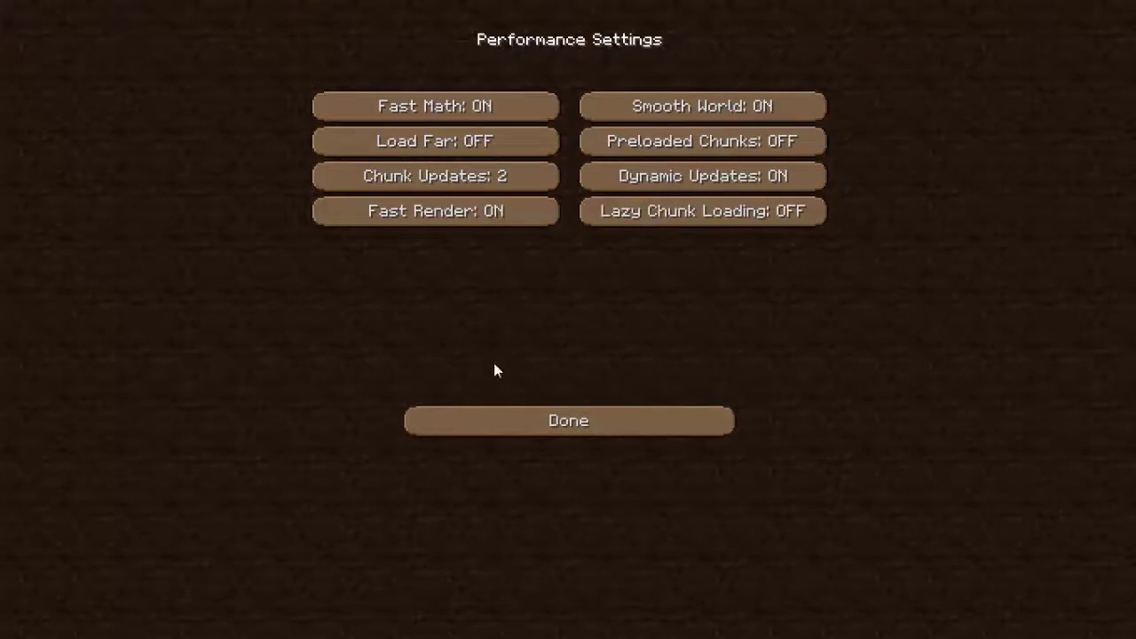
mouse_move(702, 209)
click(639, 410)
Step: In the Other settings, cycle the Autosave interval through its options, leave it at 3min, and return to the video settings
click(750, 385)
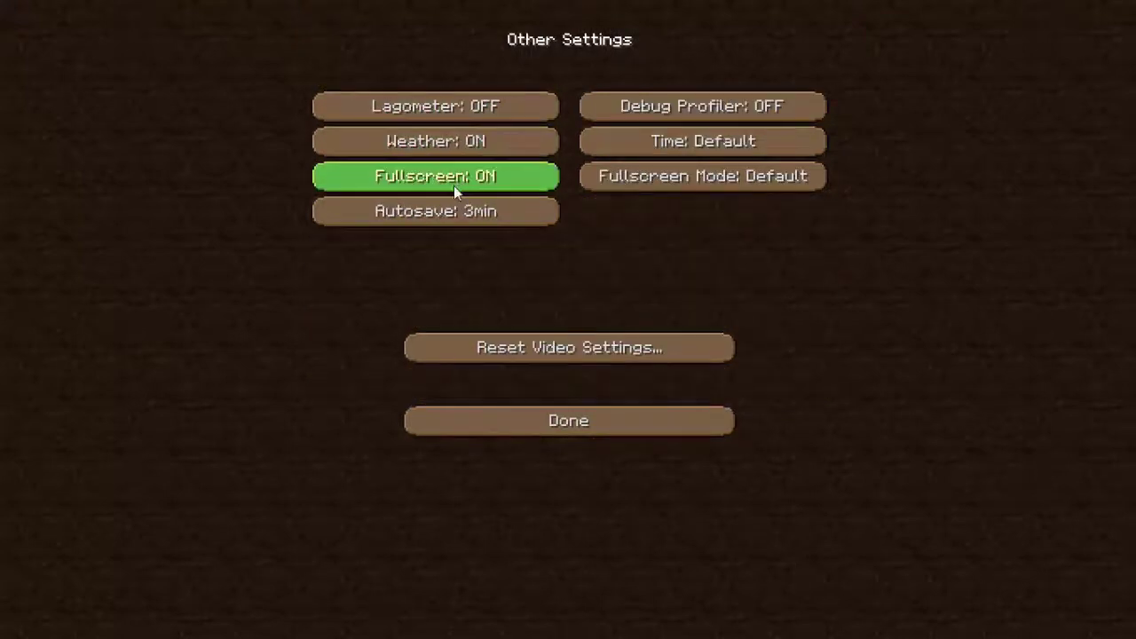
click(432, 218)
click(432, 217)
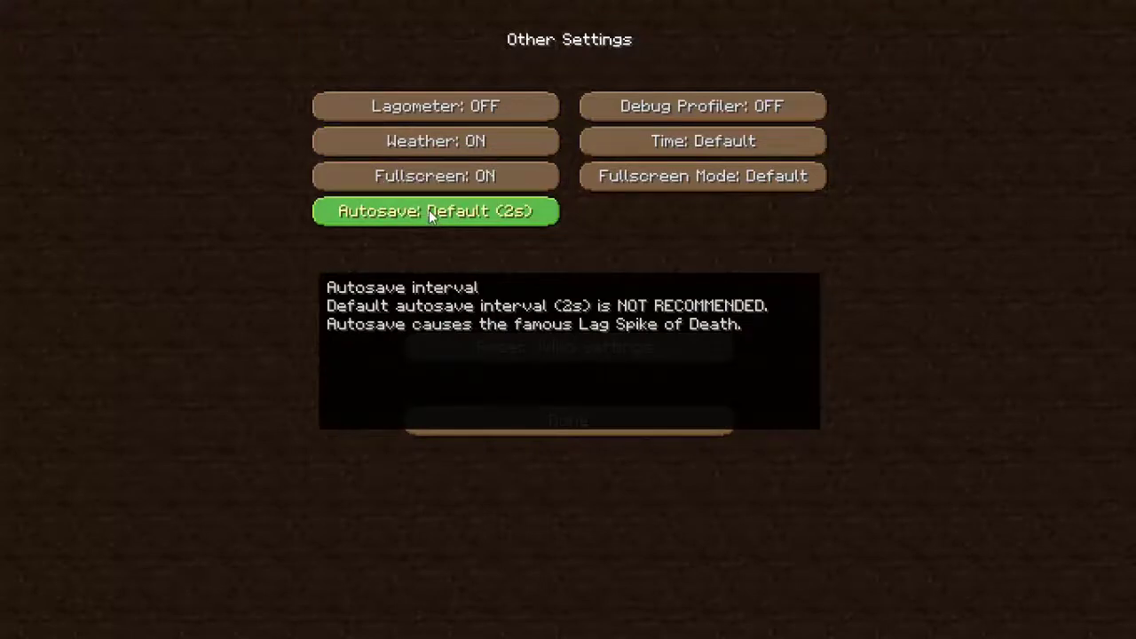
click(429, 210)
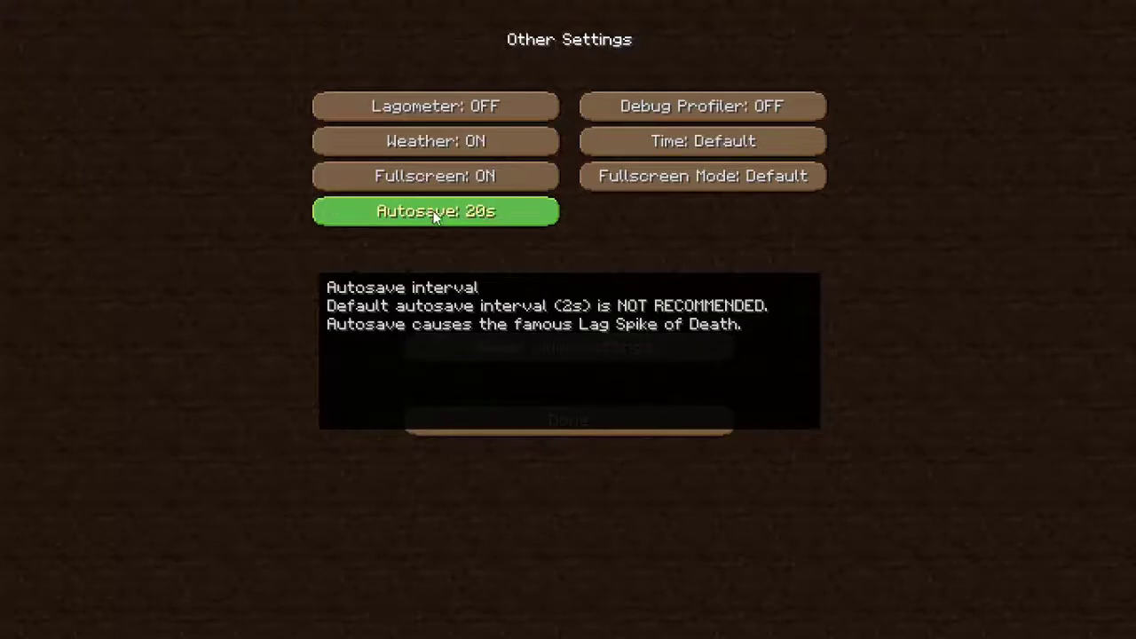
click(432, 213)
click(465, 223)
click(465, 217)
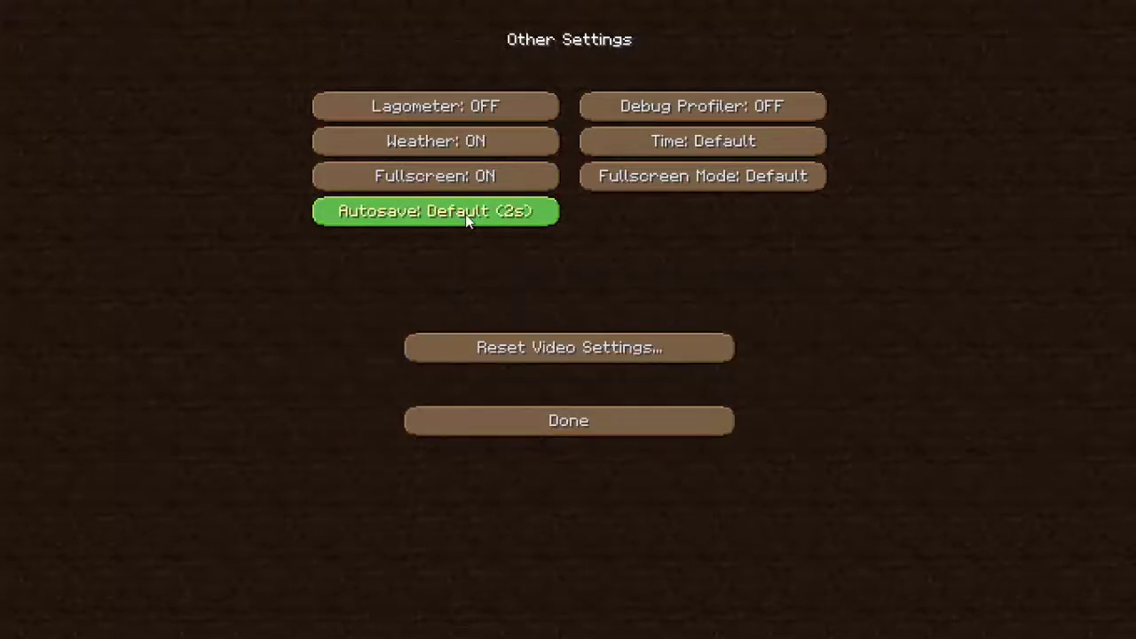
click(452, 220)
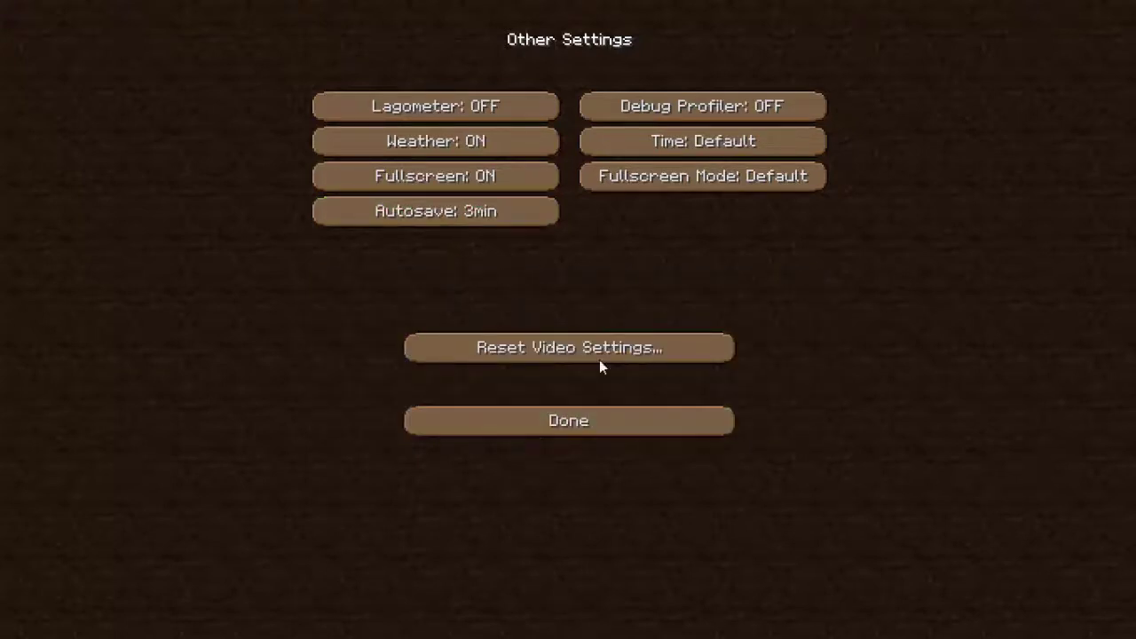
click(423, 208)
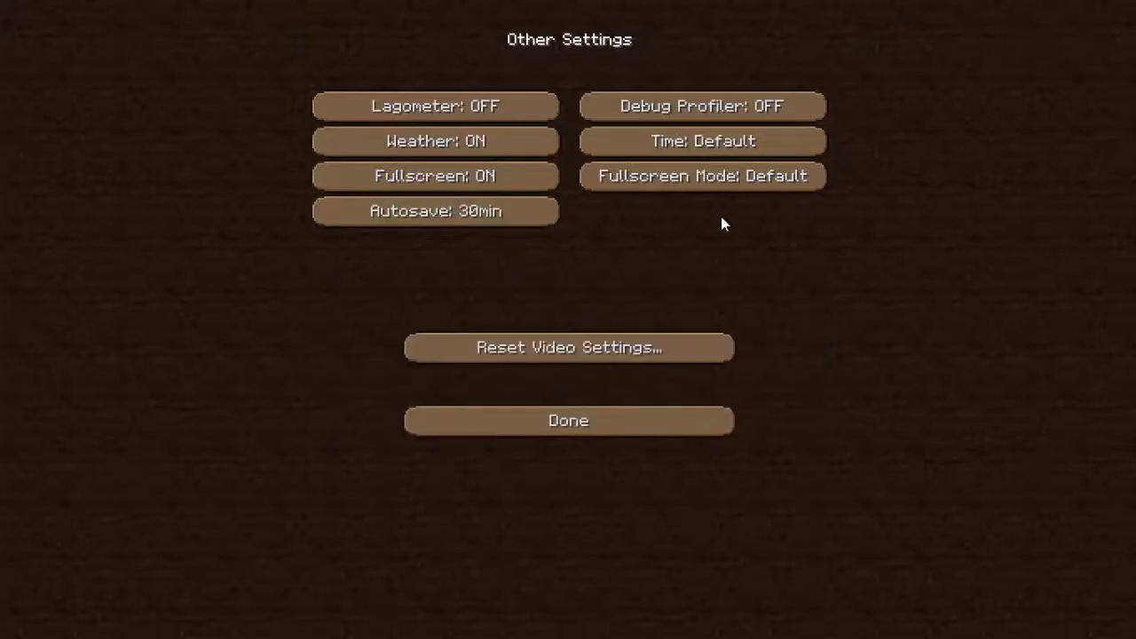
click(505, 215)
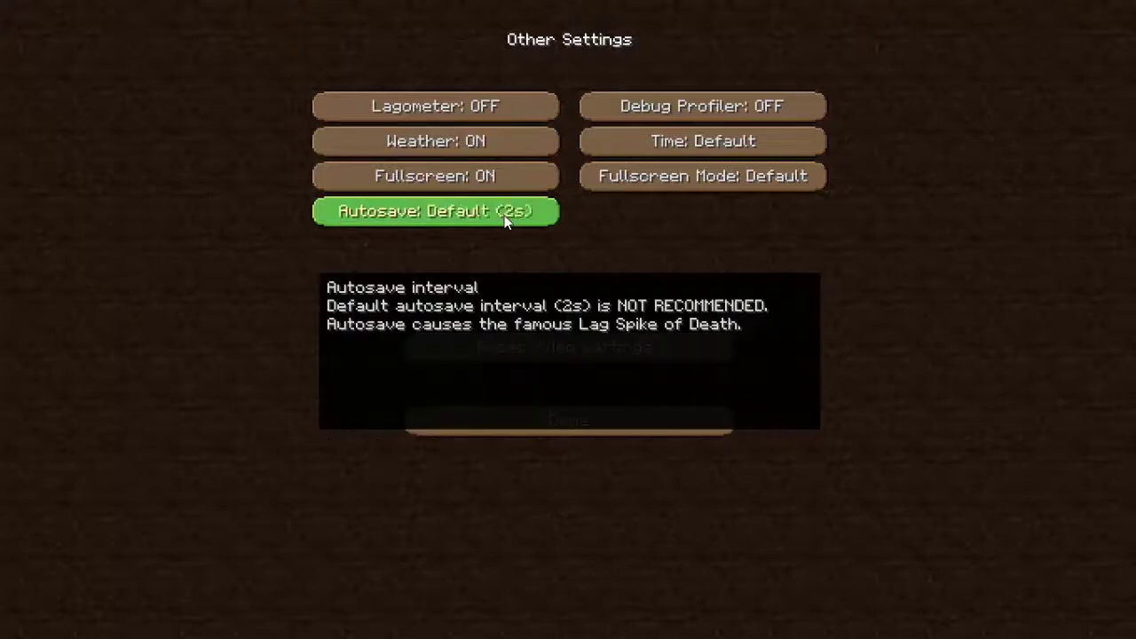
click(504, 214)
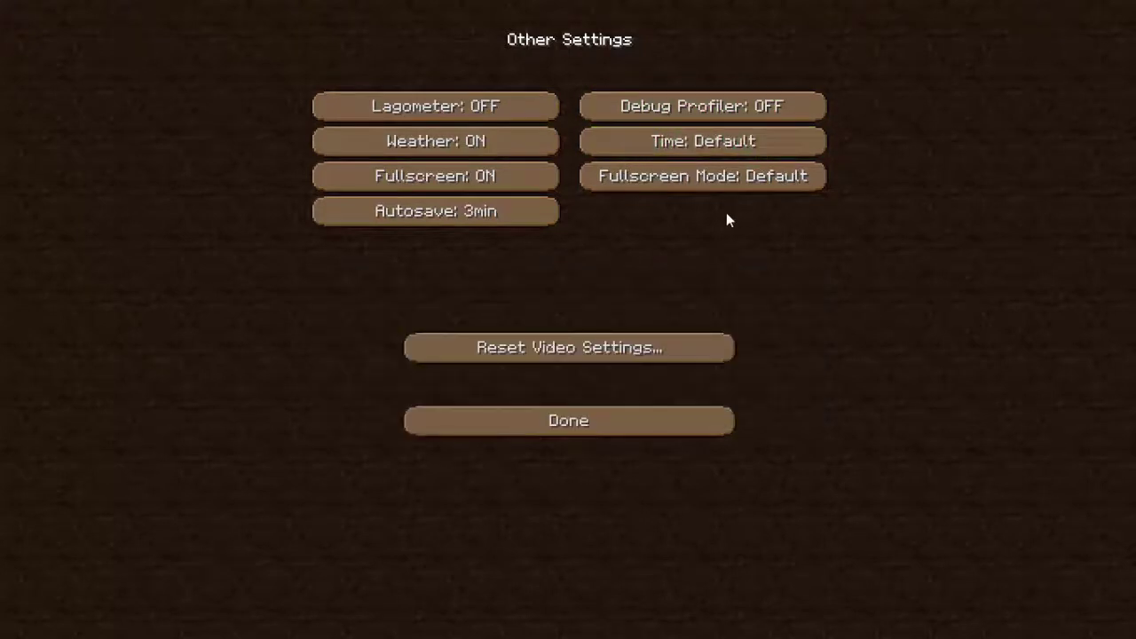
click(664, 420)
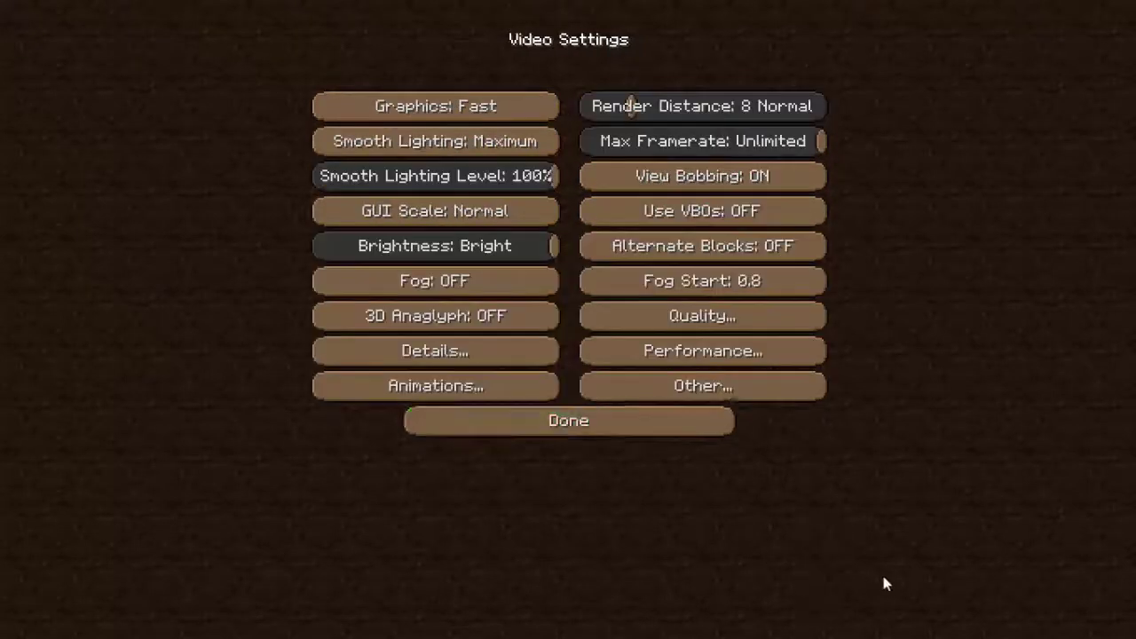
Step: Leave the options and load the singleplayer Survival Mode world "Allahu akbar"
click(529, 432)
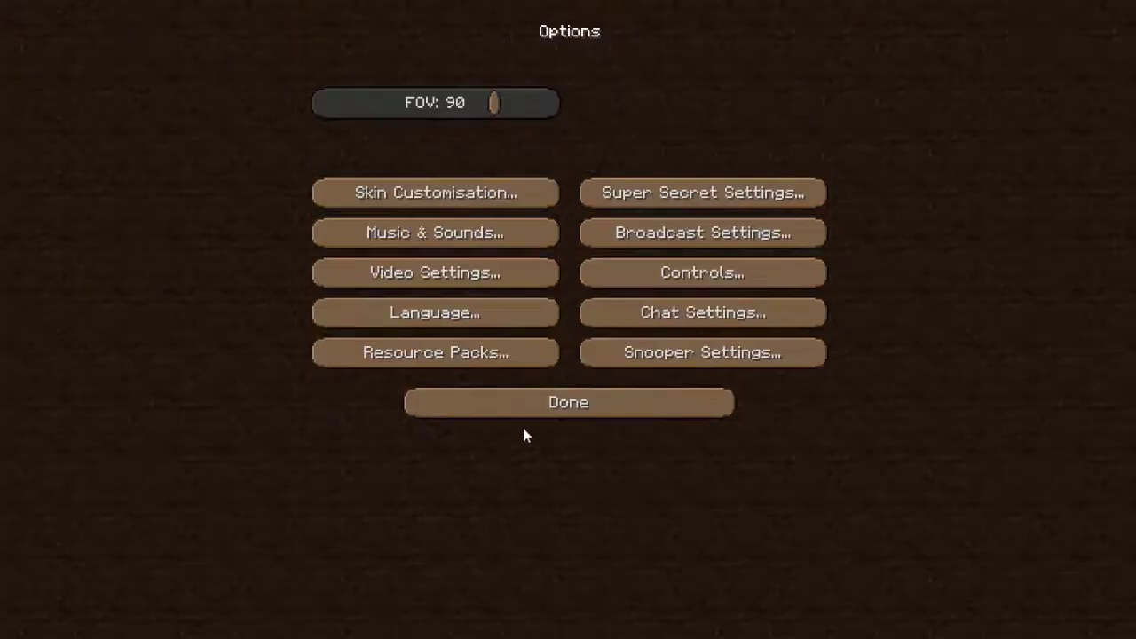
click(573, 409)
click(559, 262)
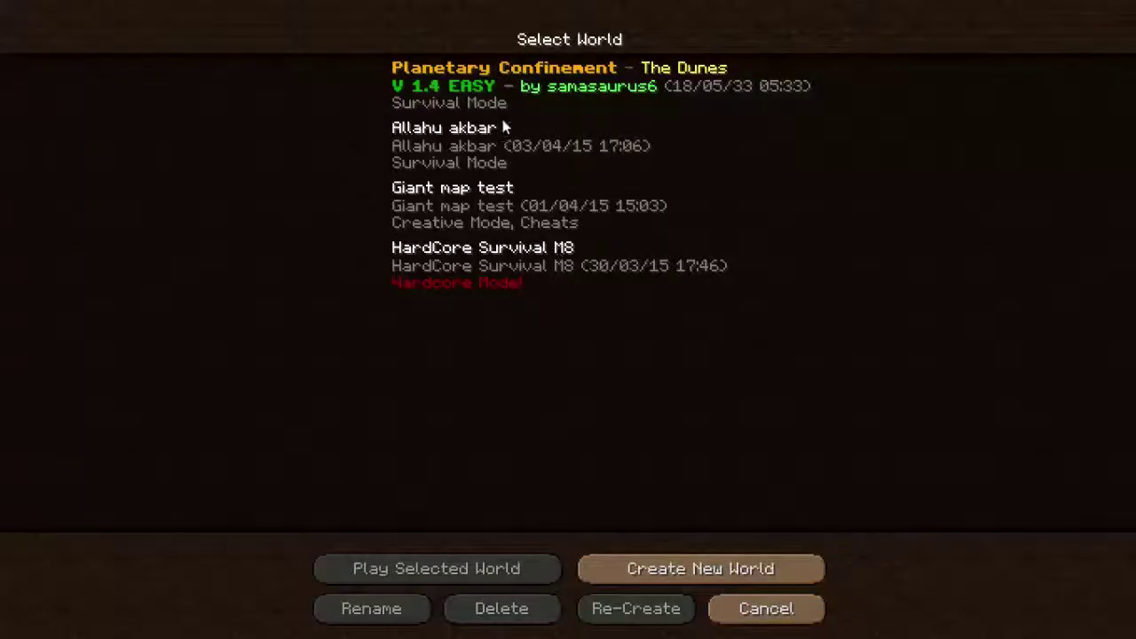
click(505, 128)
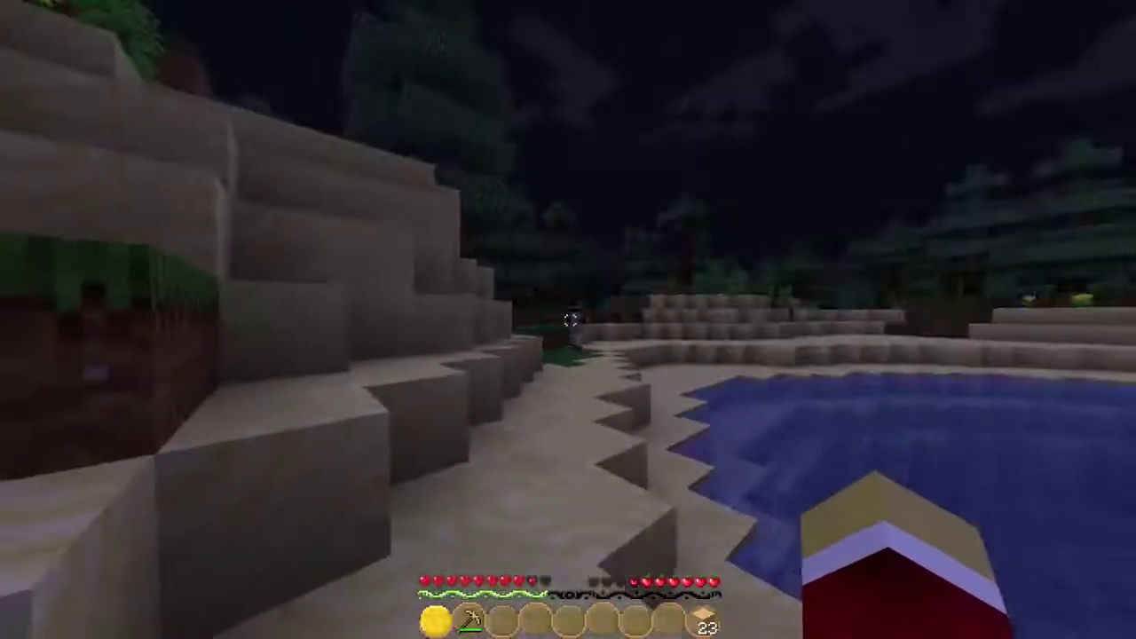
Step: Fight the zombie on the lakeside beach with the pickaxe until it is killed
key(2)
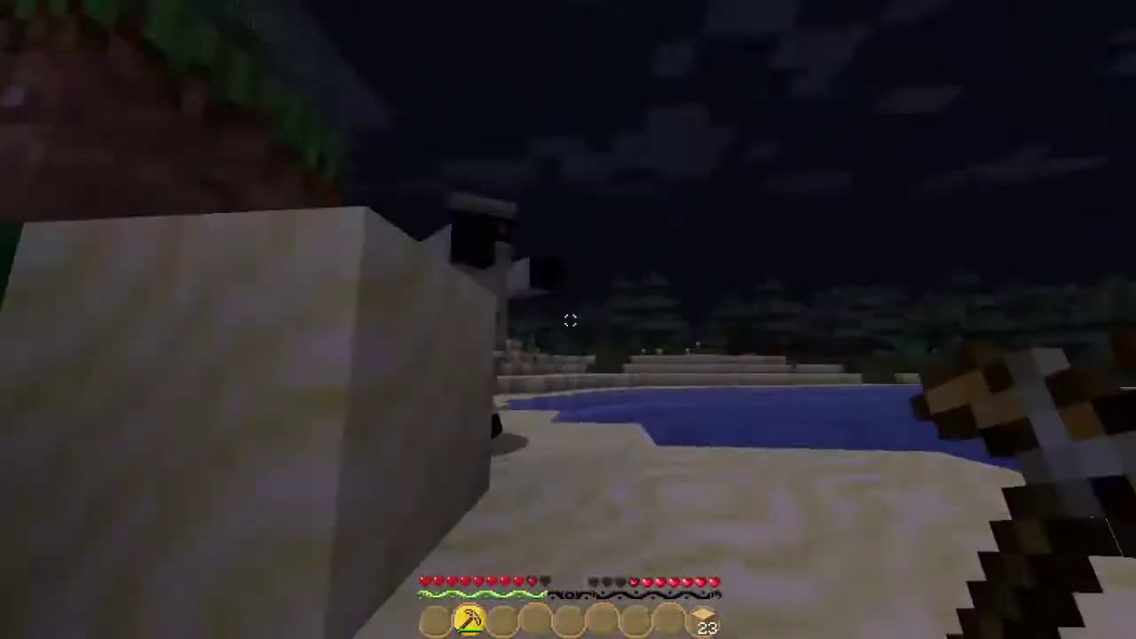
click(569, 320)
click(570, 319)
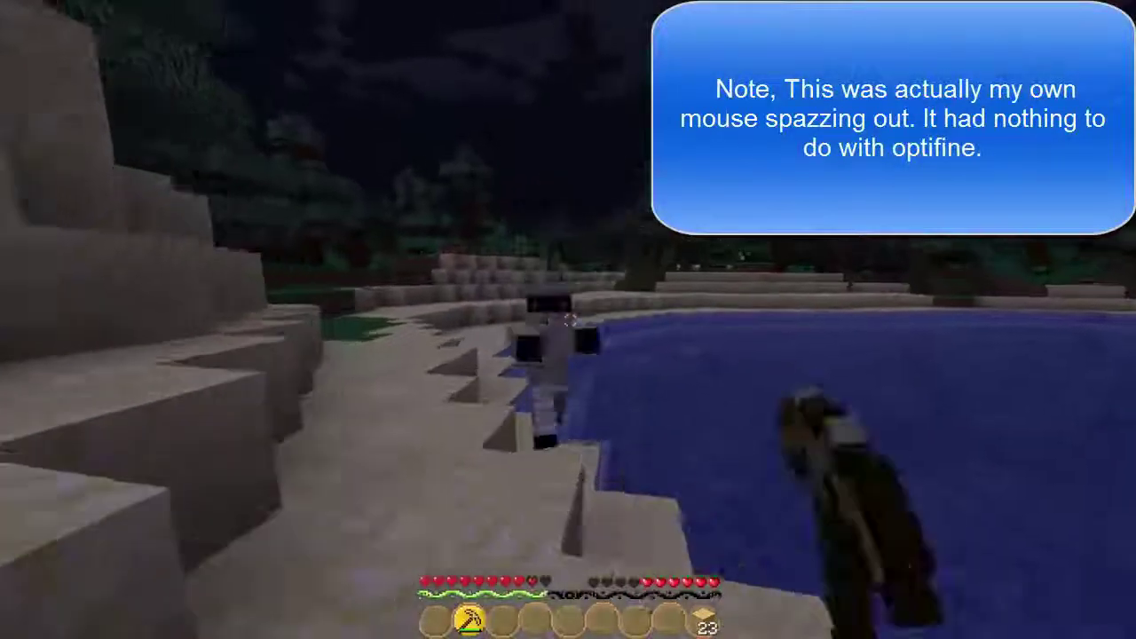
click(570, 319)
click(570, 320)
click(570, 320)
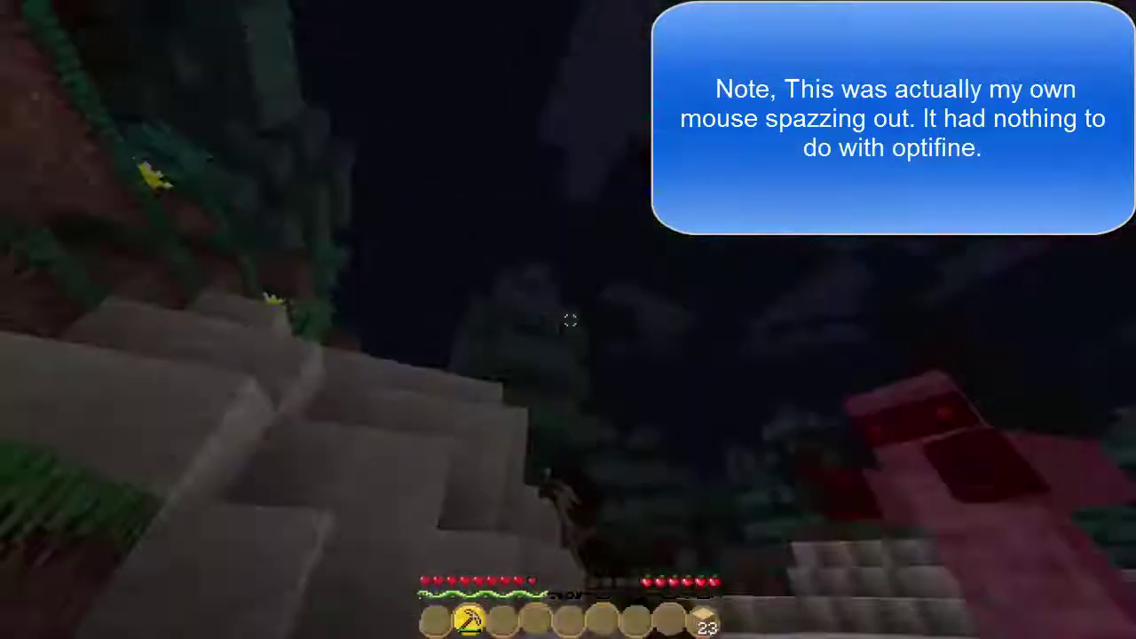
click(569, 319)
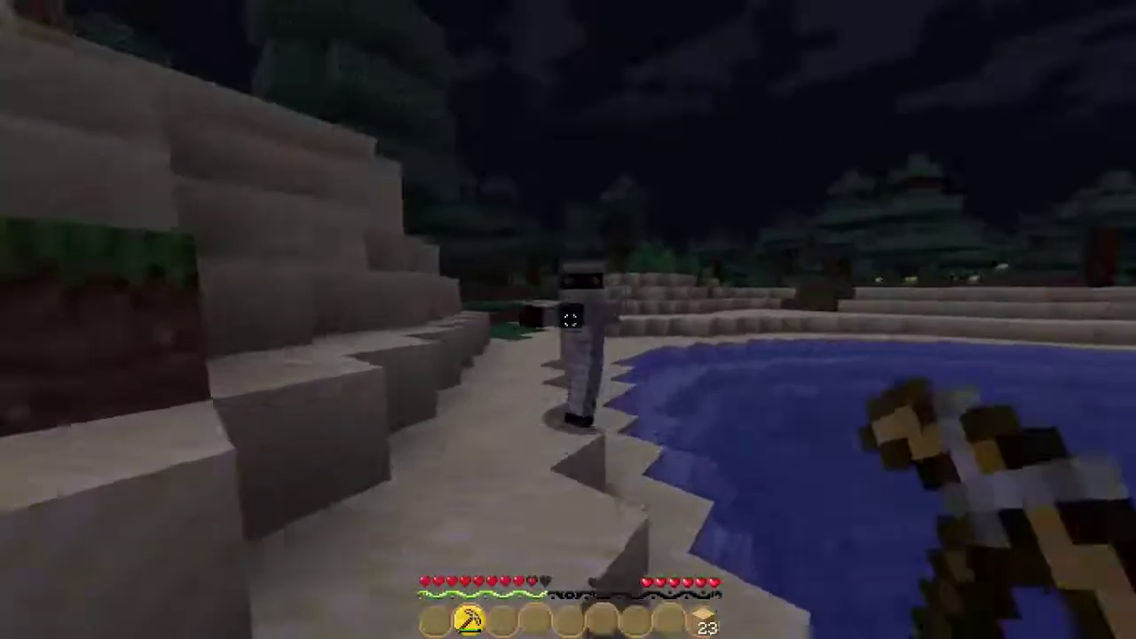
click(570, 320)
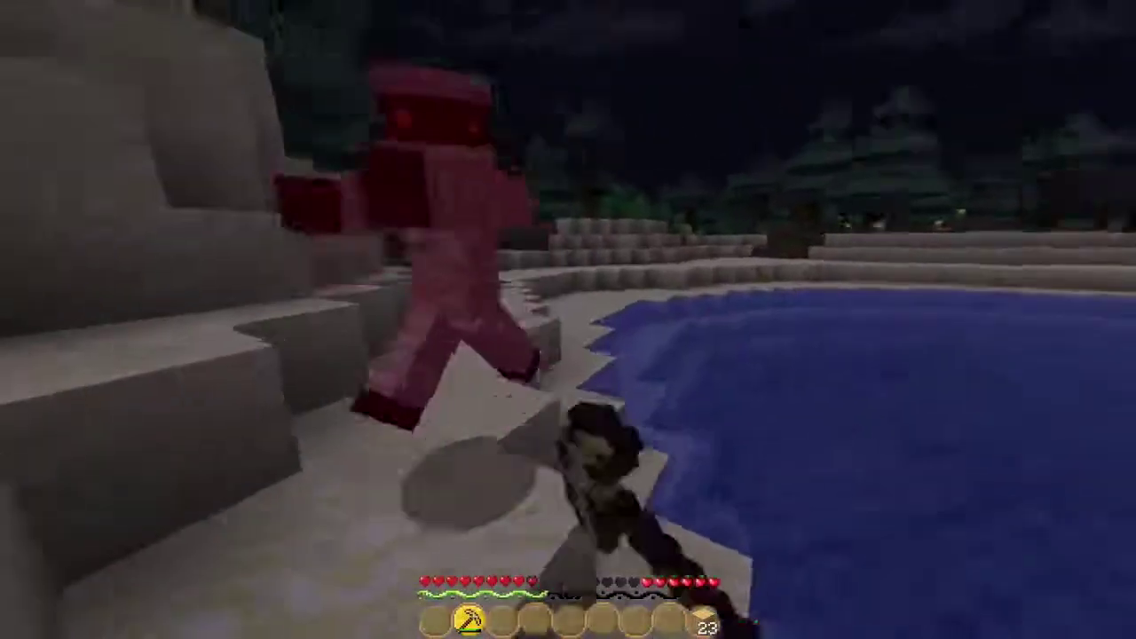
click(570, 319)
click(570, 319)
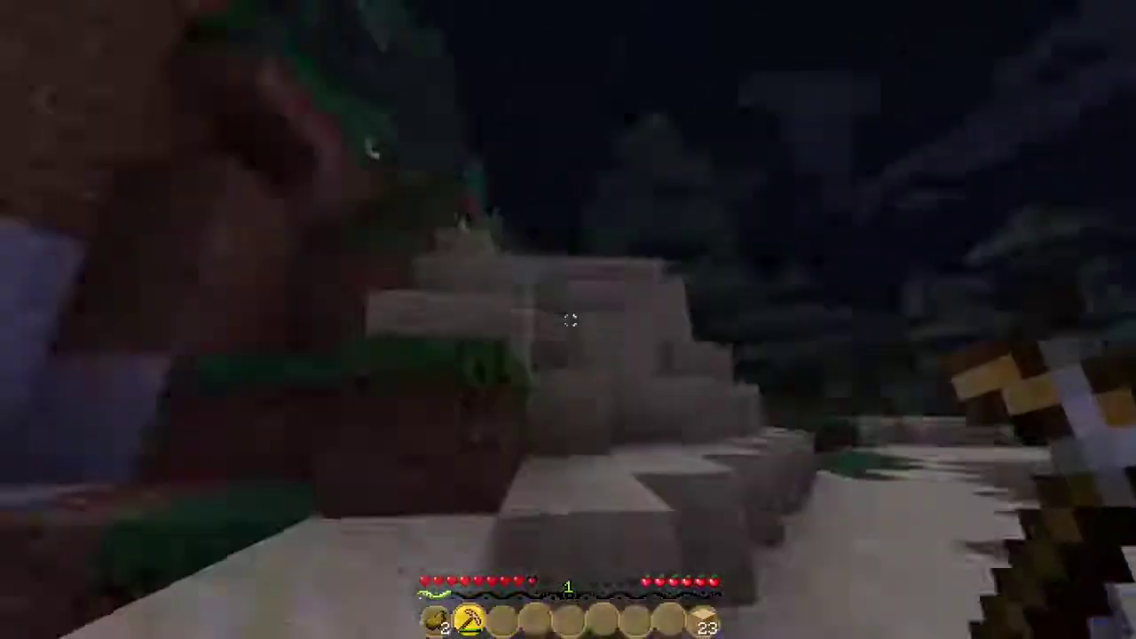
Step: Set Use VBOs to ON in the video settings and return to the game
key(e)
key(Escape)
key(Escape)
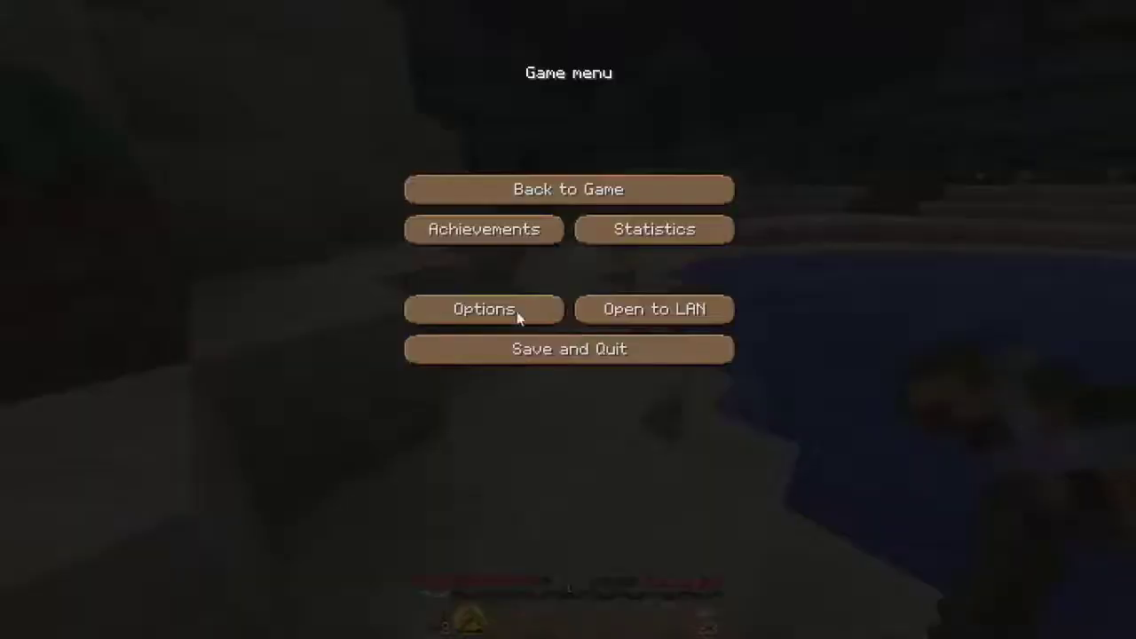
click(520, 317)
click(339, 275)
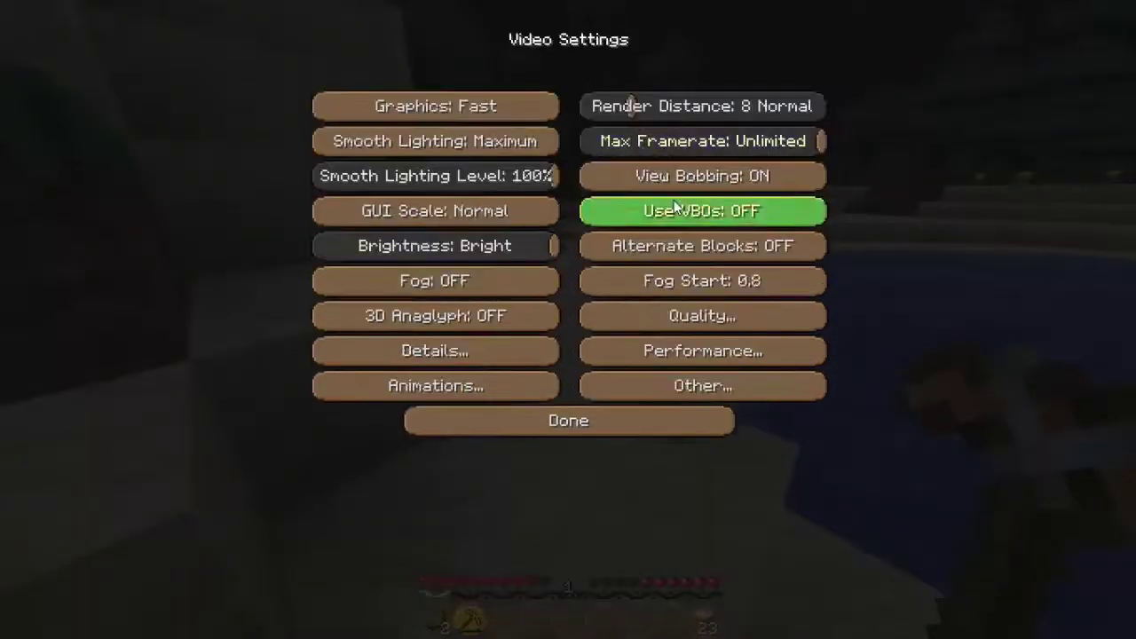
click(604, 424)
click(597, 401)
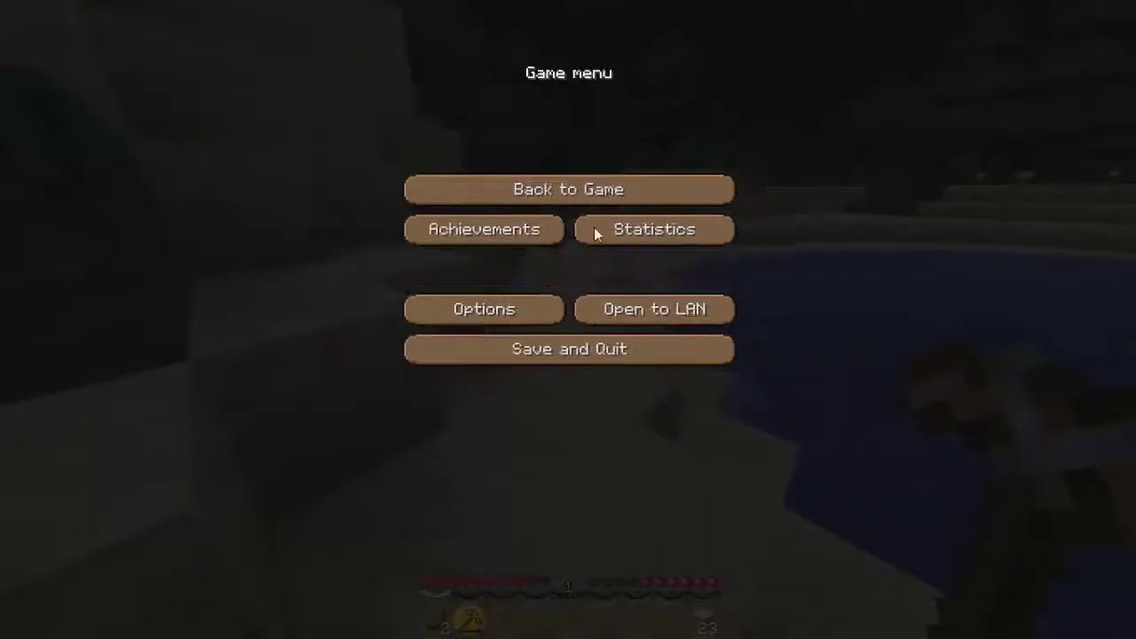
click(586, 188)
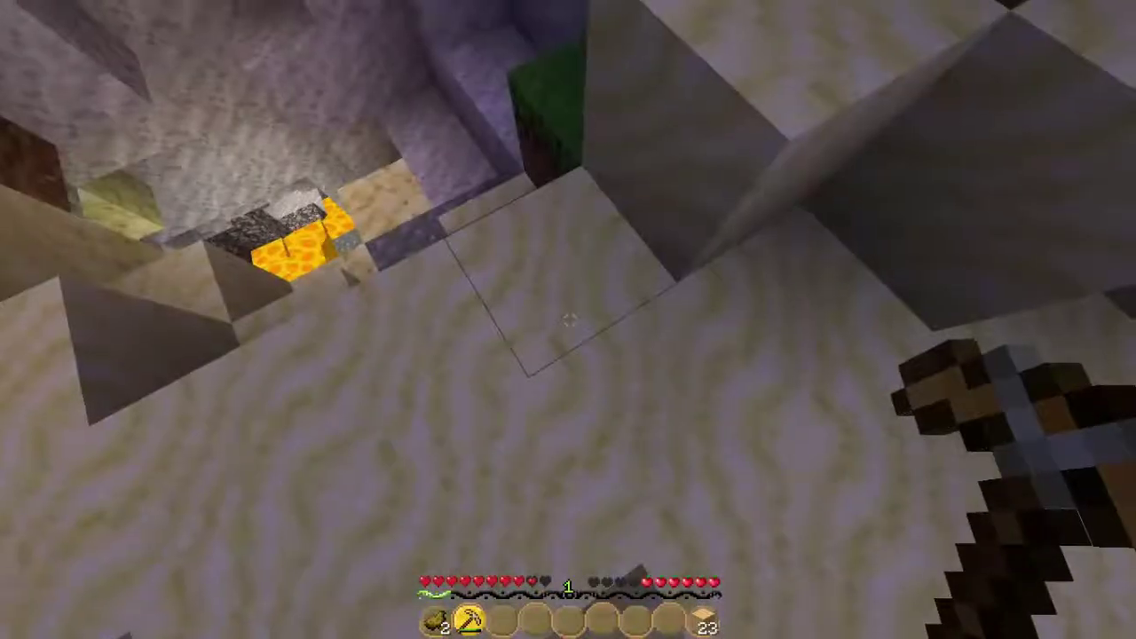
key(e)
key(e)
key(Escape)
click(518, 307)
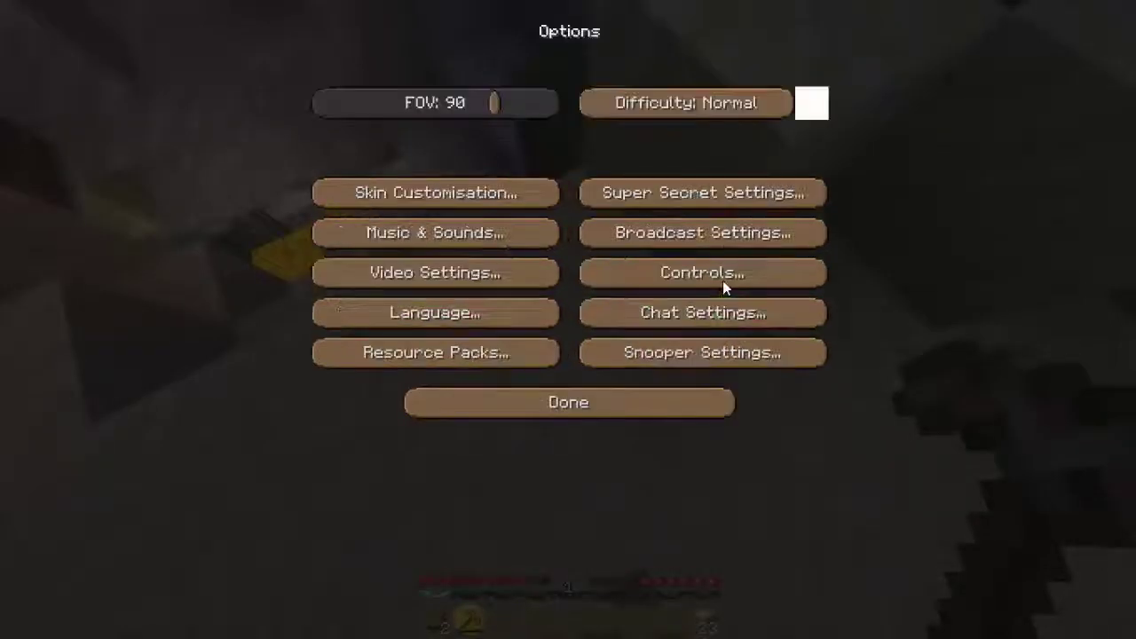
click(616, 404)
key(Escape)
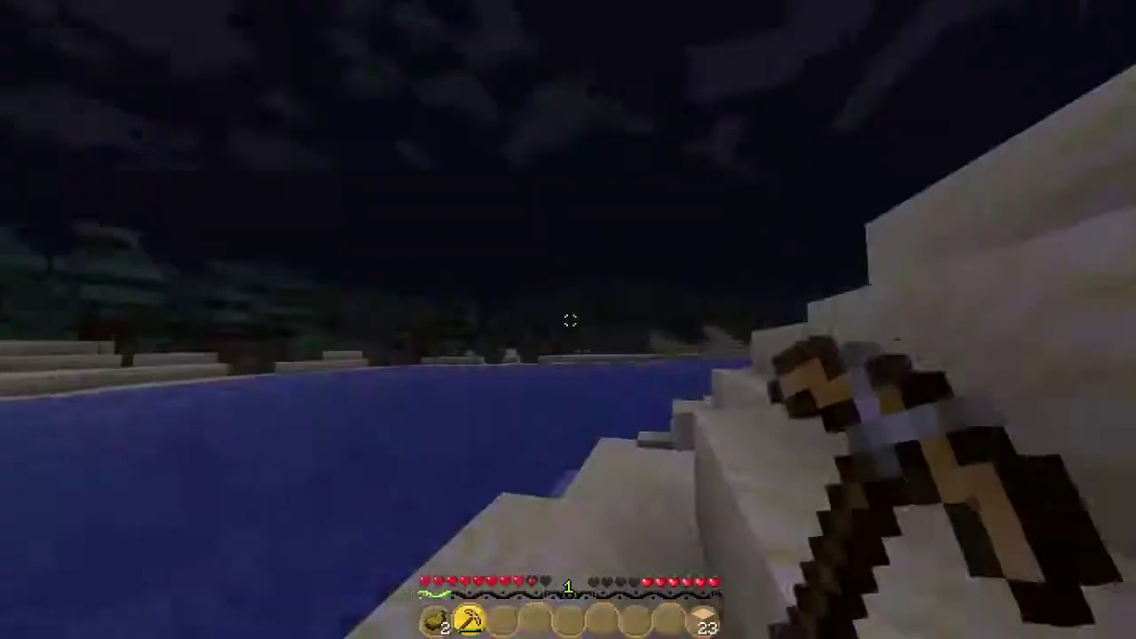
key(e)
key(e)
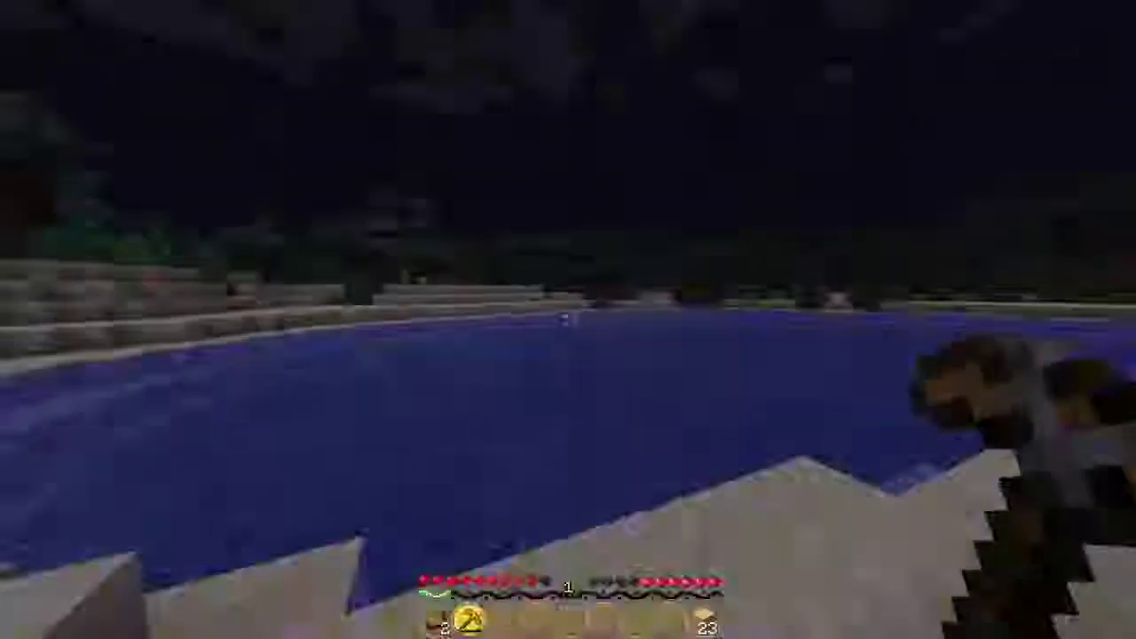
Step: Set Fast Render to OFF in the Performance settings and return to the game
key(Escape)
click(509, 308)
click(490, 272)
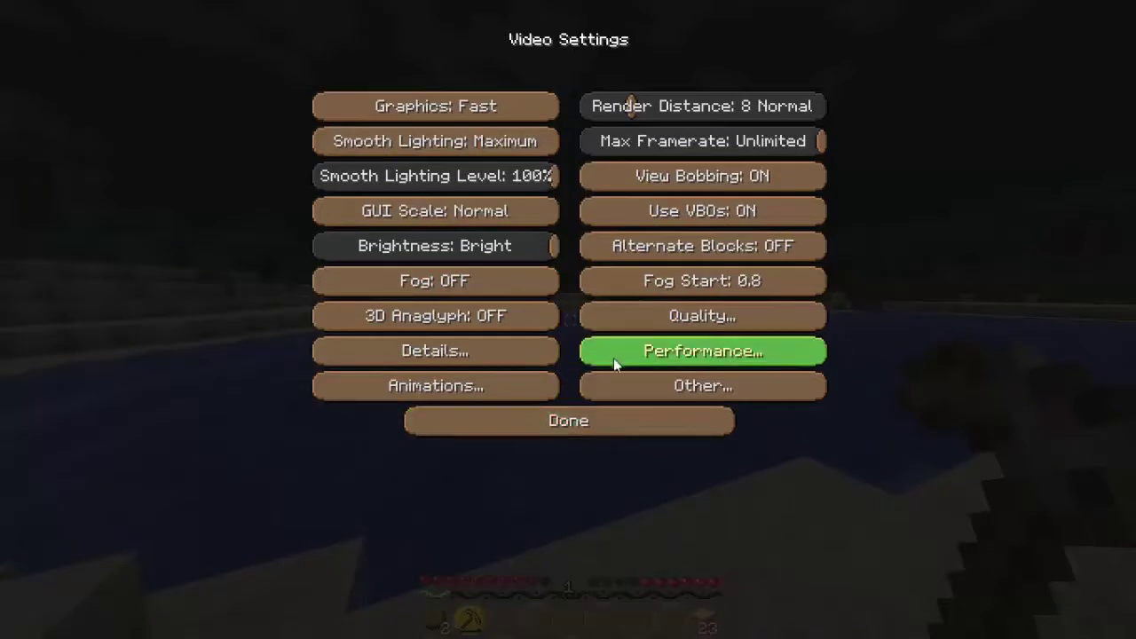
click(617, 382)
click(607, 413)
click(683, 348)
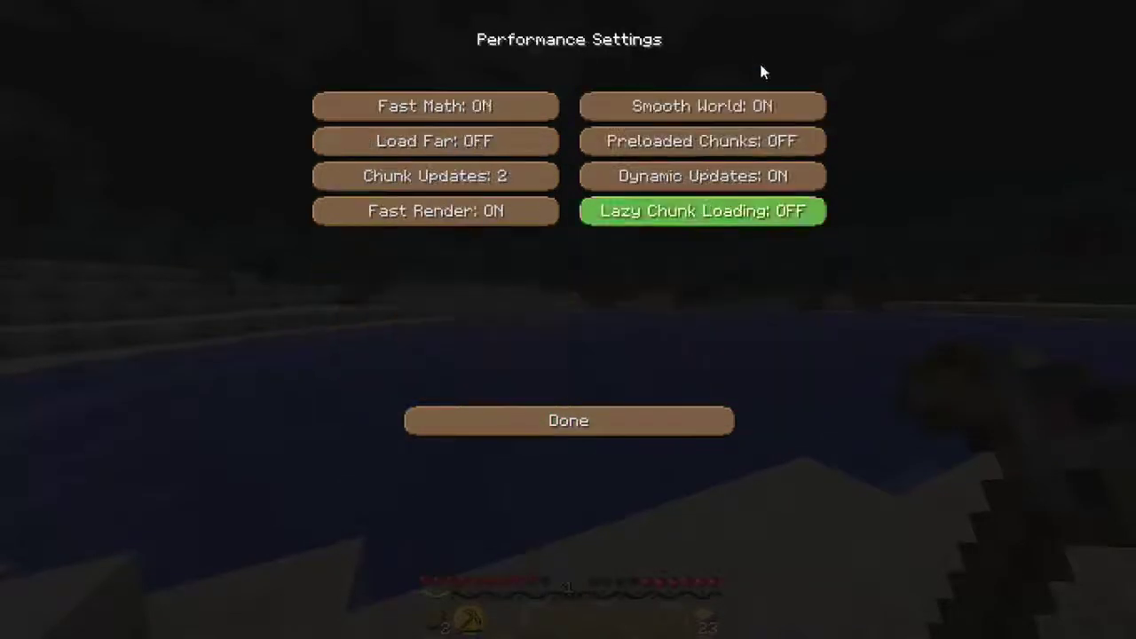
click(499, 210)
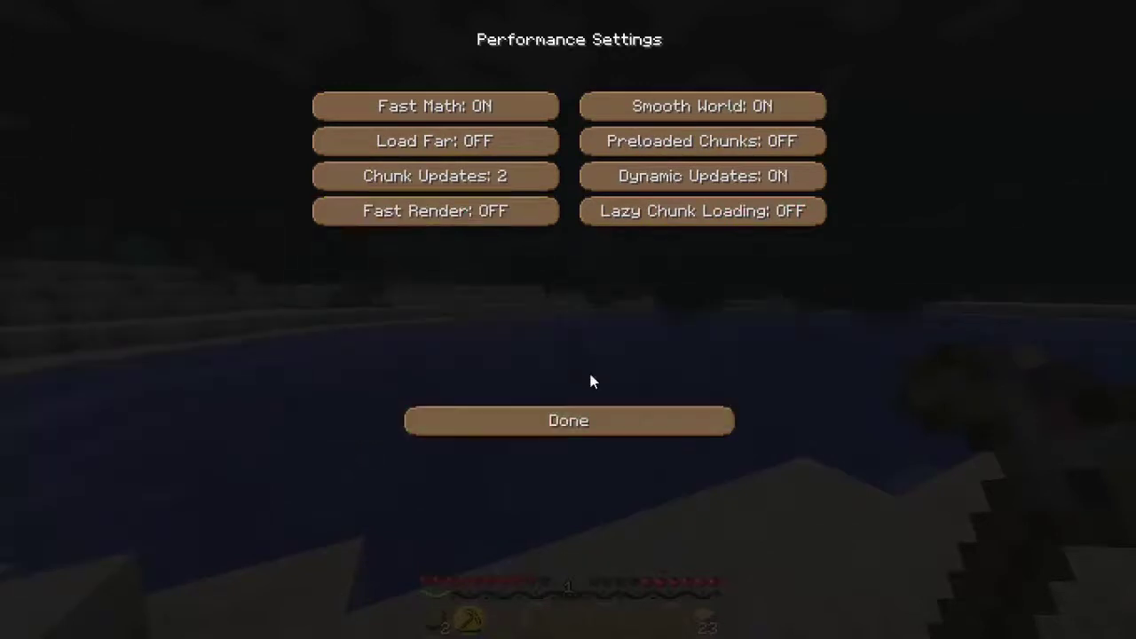
click(622, 432)
click(596, 423)
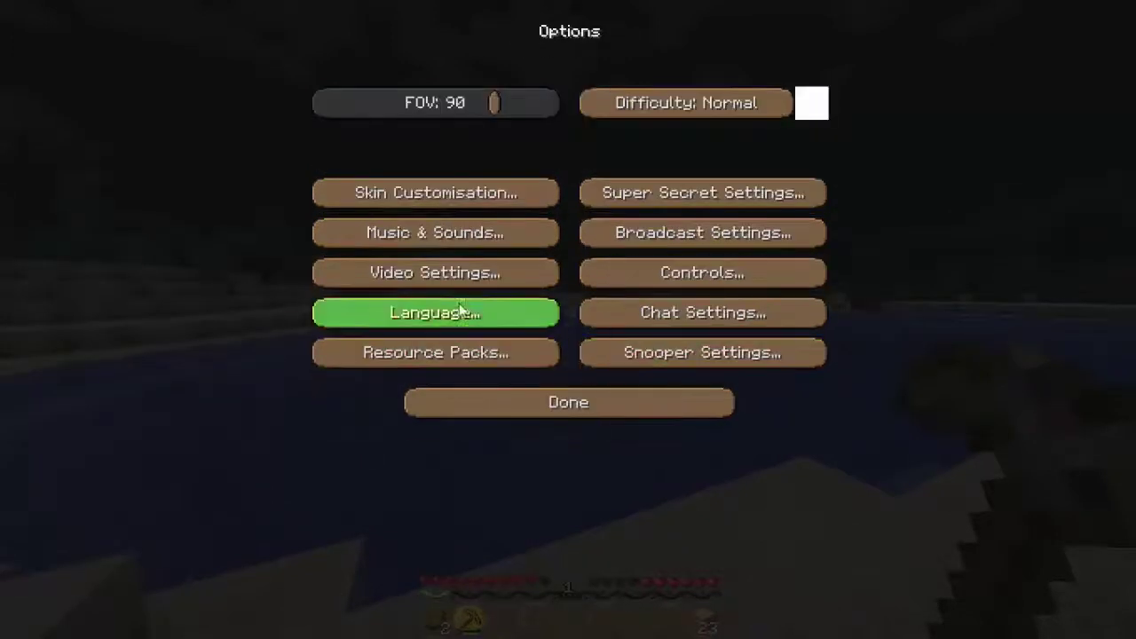
click(552, 414)
click(586, 203)
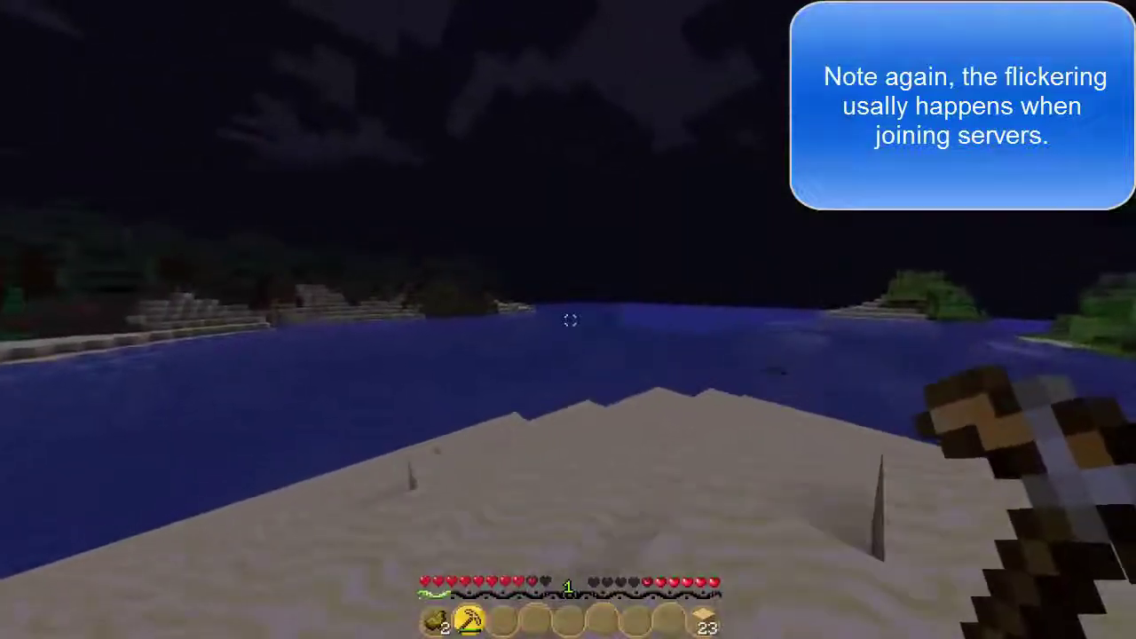
Step: Show the debug overlay and run along the beach to examine the frame rate, with the rotten flesh in hand
key(F3)
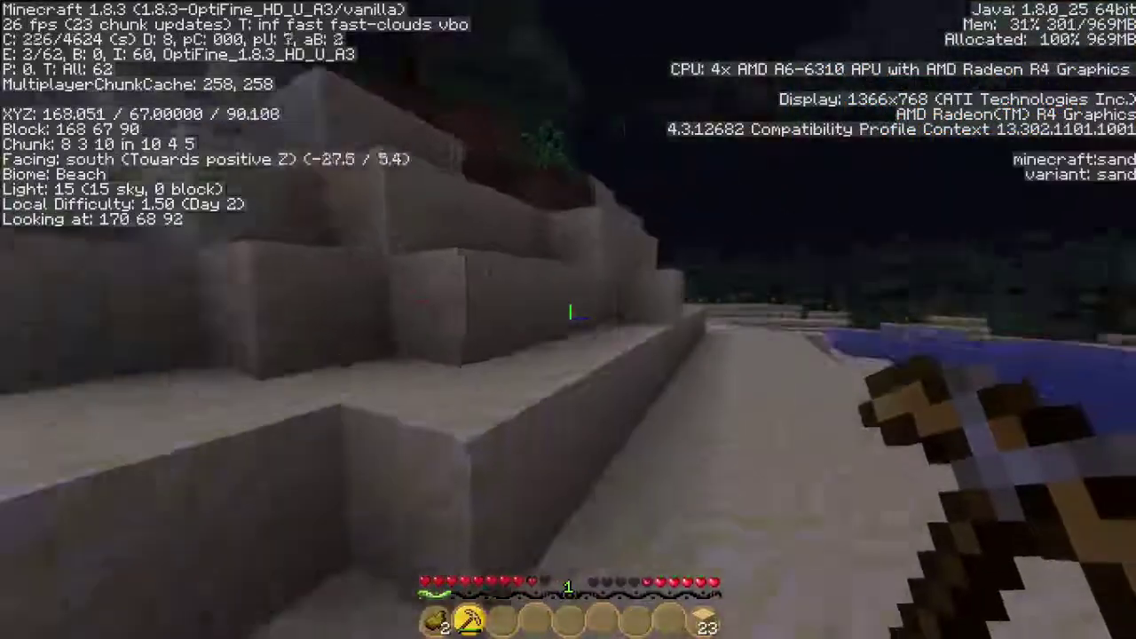
key(w)
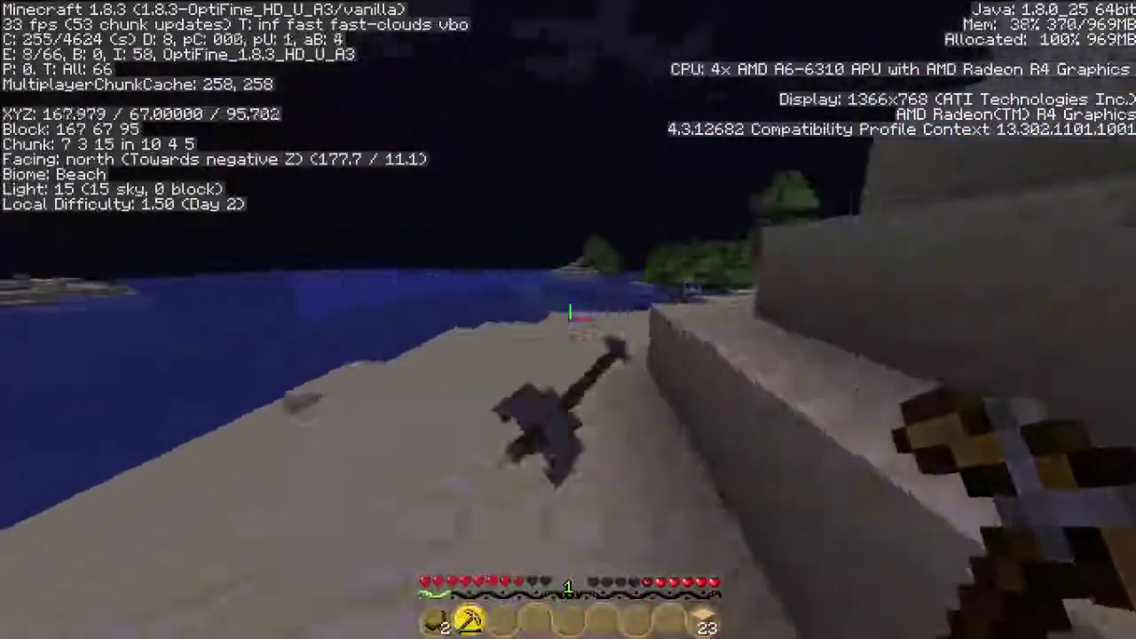
key(s)
key(w)
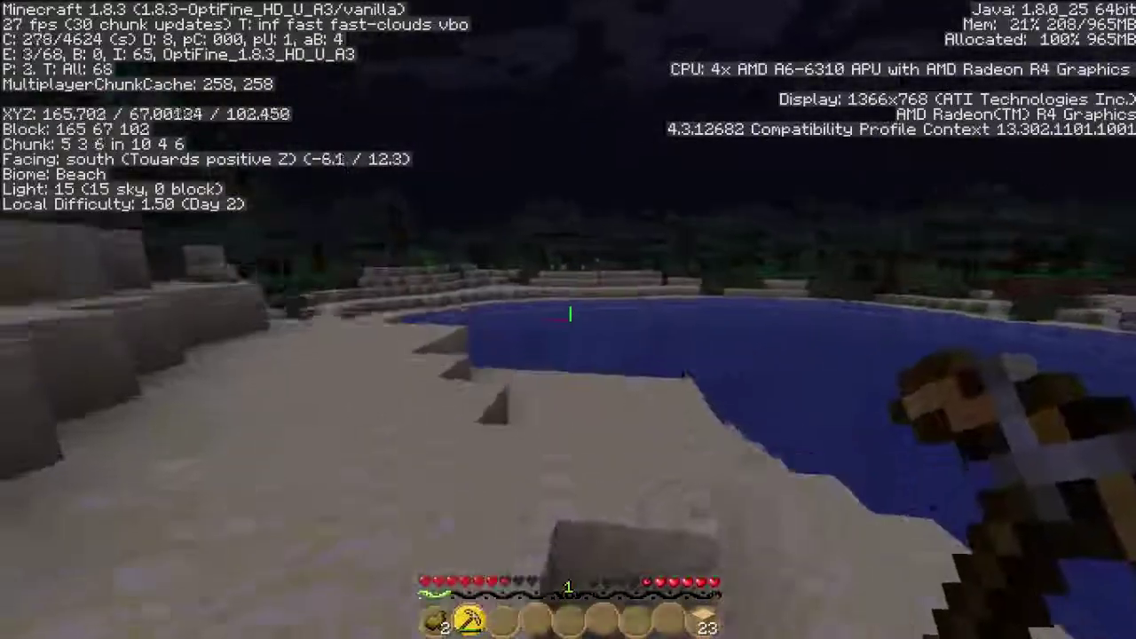
key(w)
key(1)
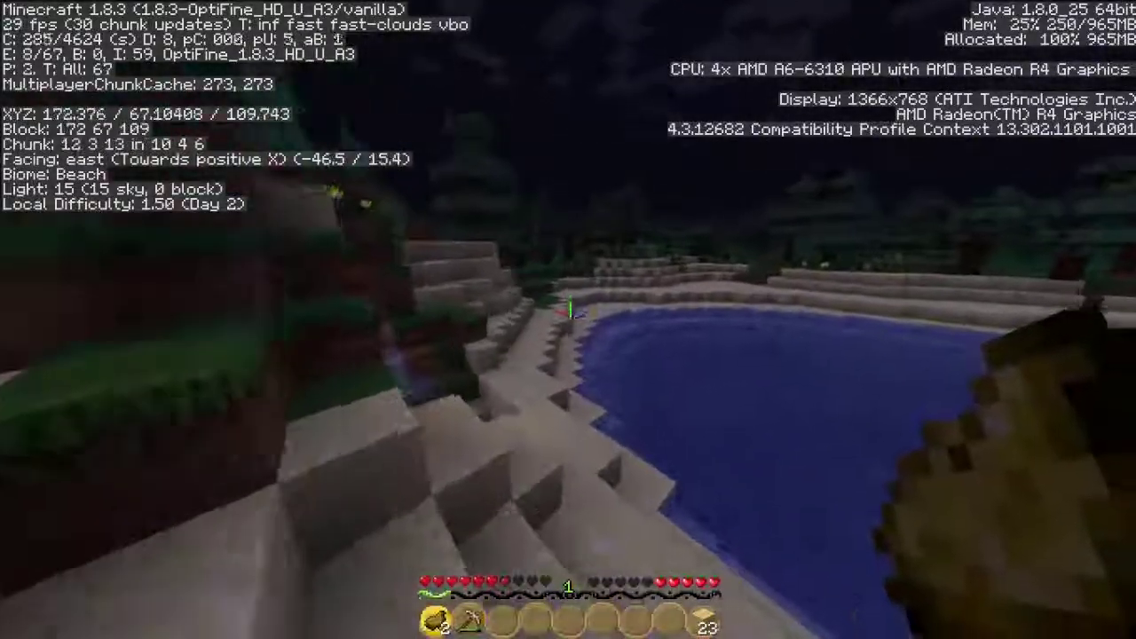
key(w)
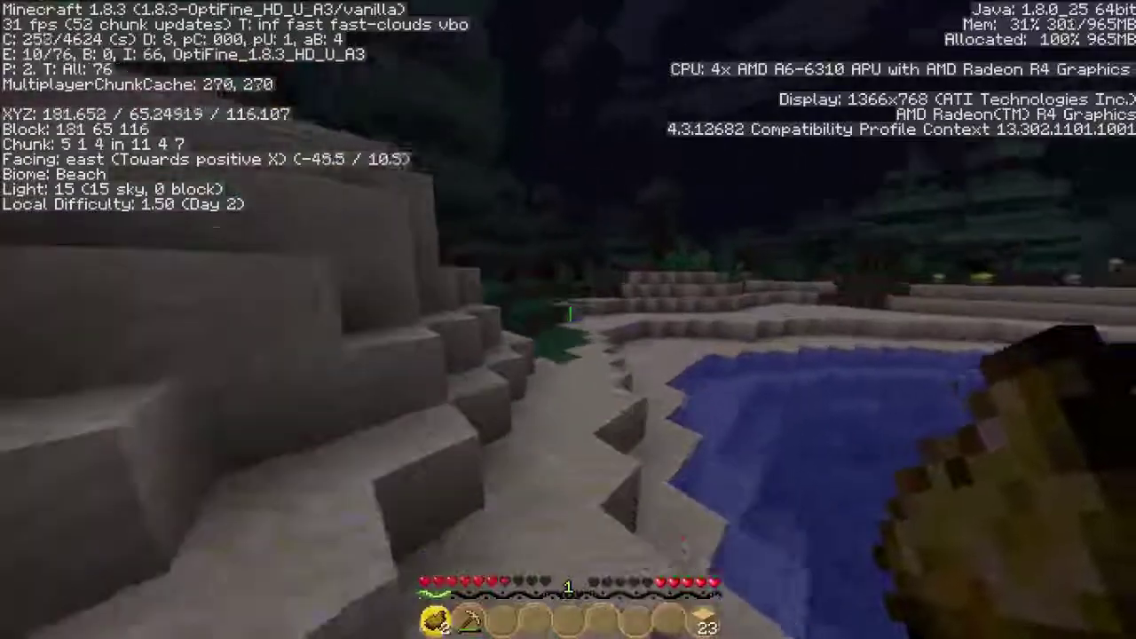
key(w)
key(w)
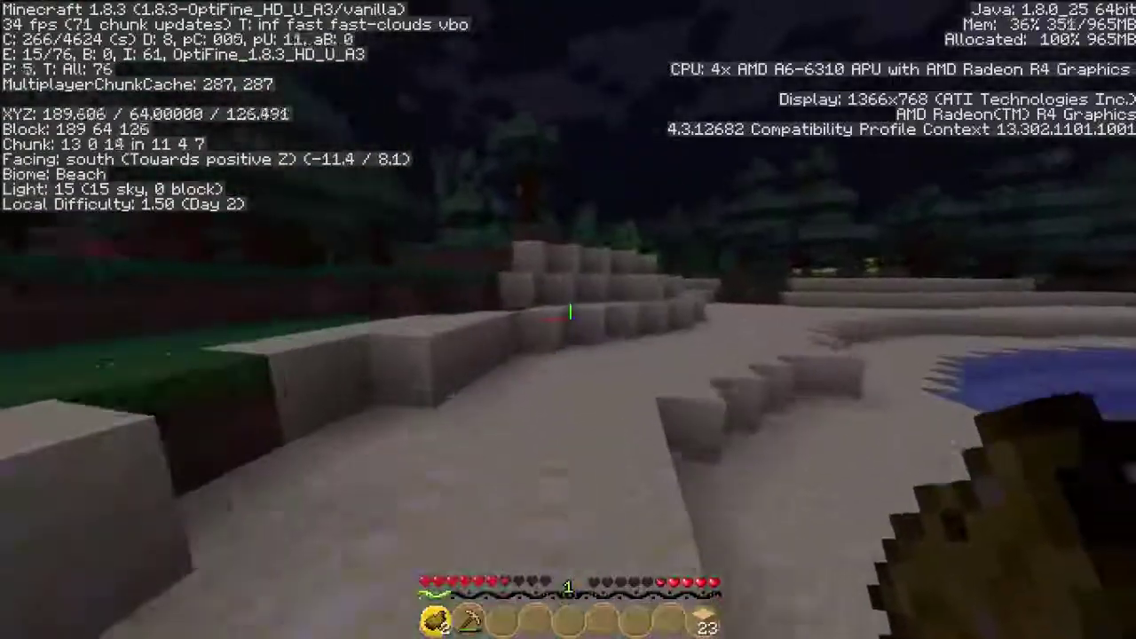
key(space)
key(w)
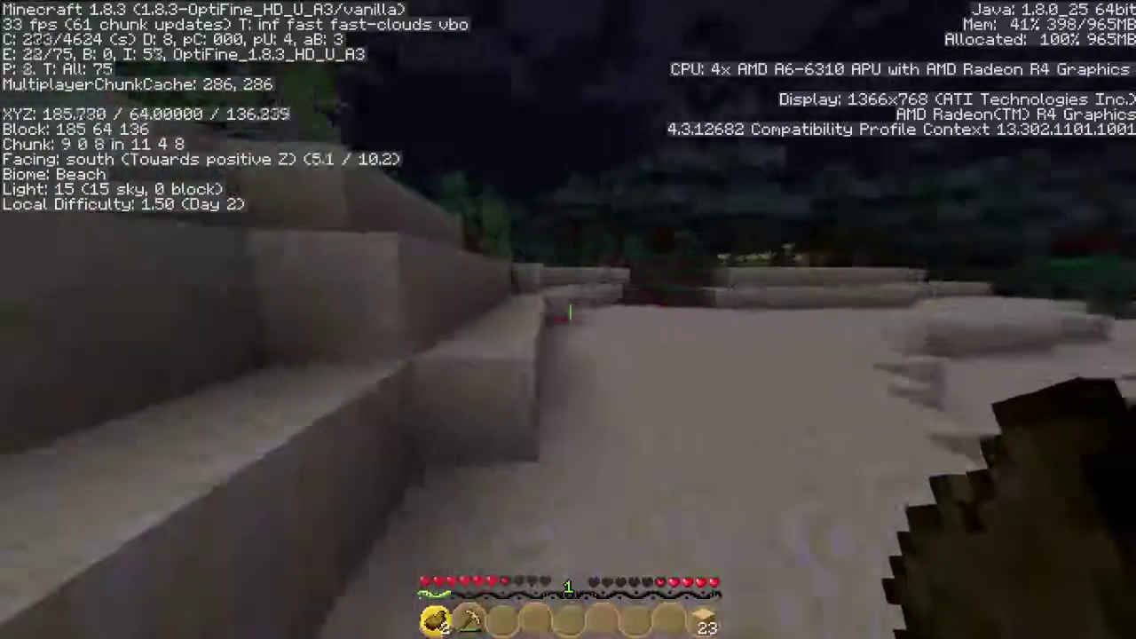
key(space)
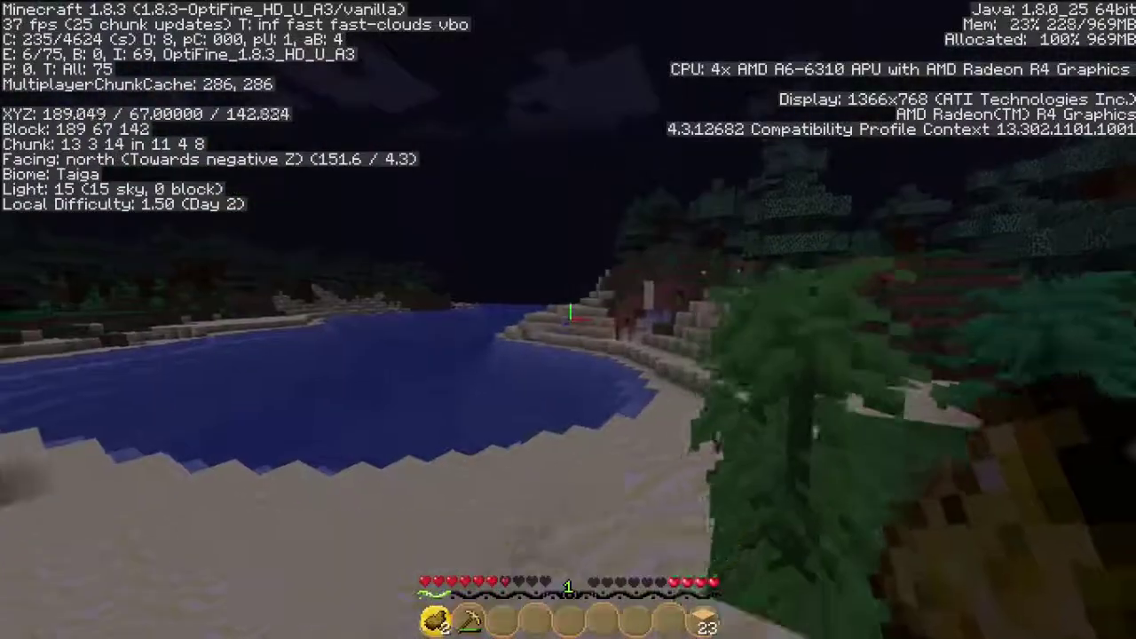
Step: Eat the two pieces of rotten flesh beside the ferns at the forest edge
right_click(569, 315)
key(w)
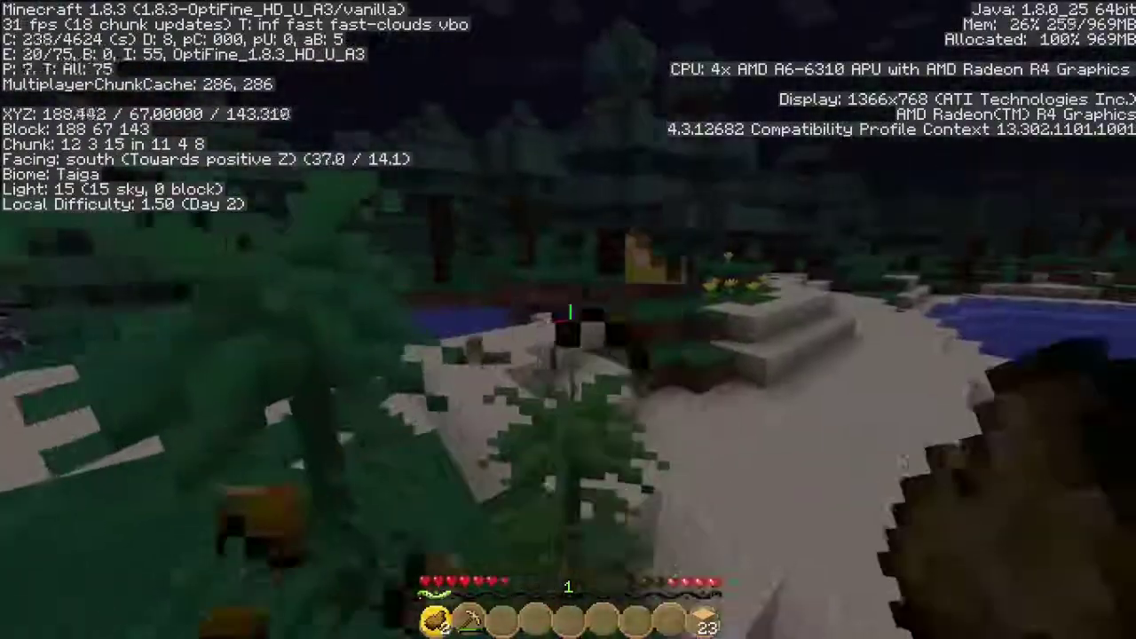
right_click(569, 314)
key(w)
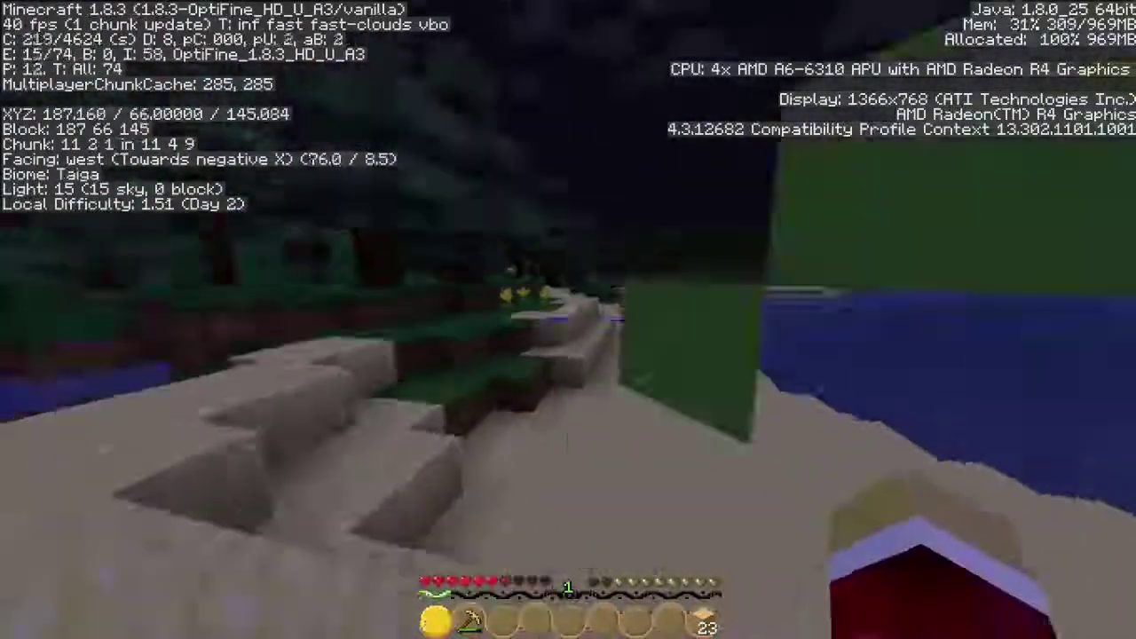
Step: Run west through the taiga forest beside the lake to examine the frame rate in the debug overlay
key(w)
key(space)
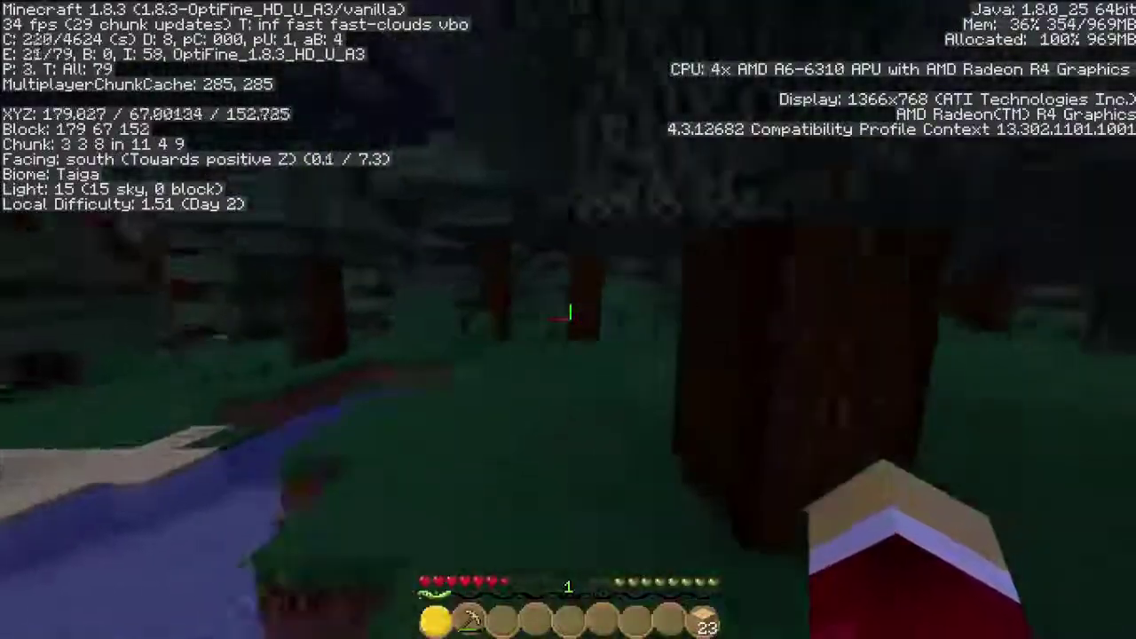
key(w)
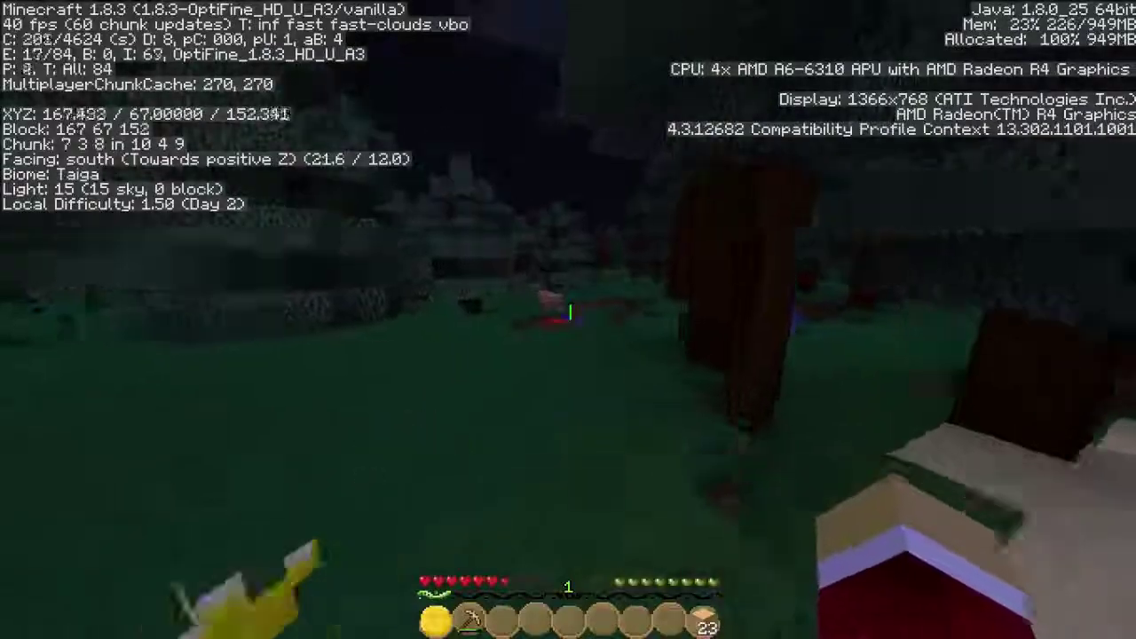
key(w)
key(space)
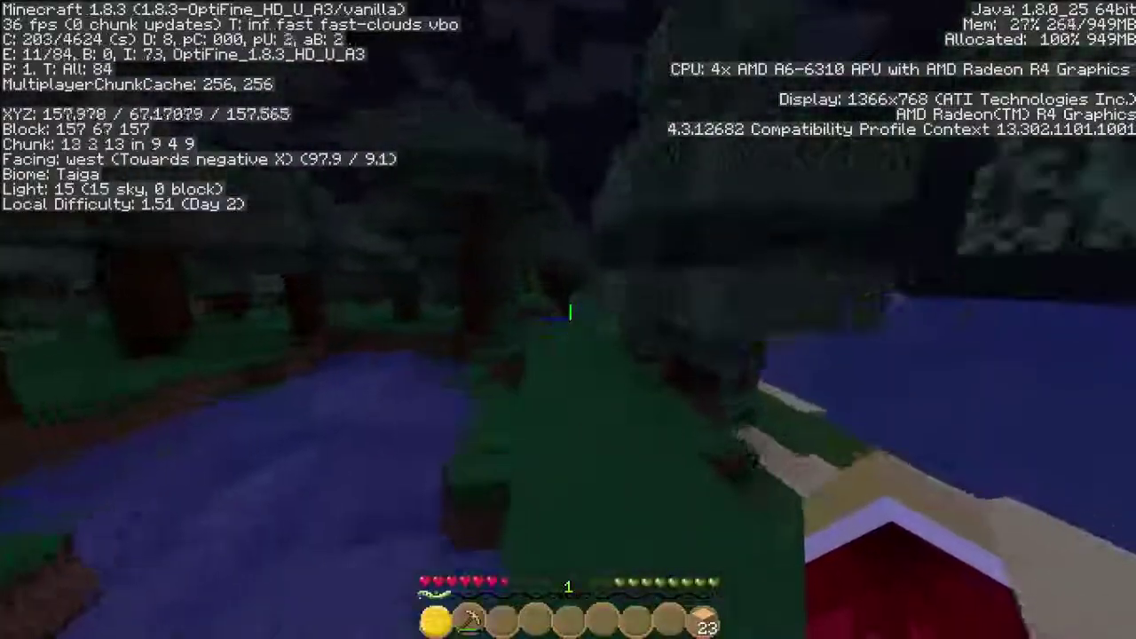
key(w)
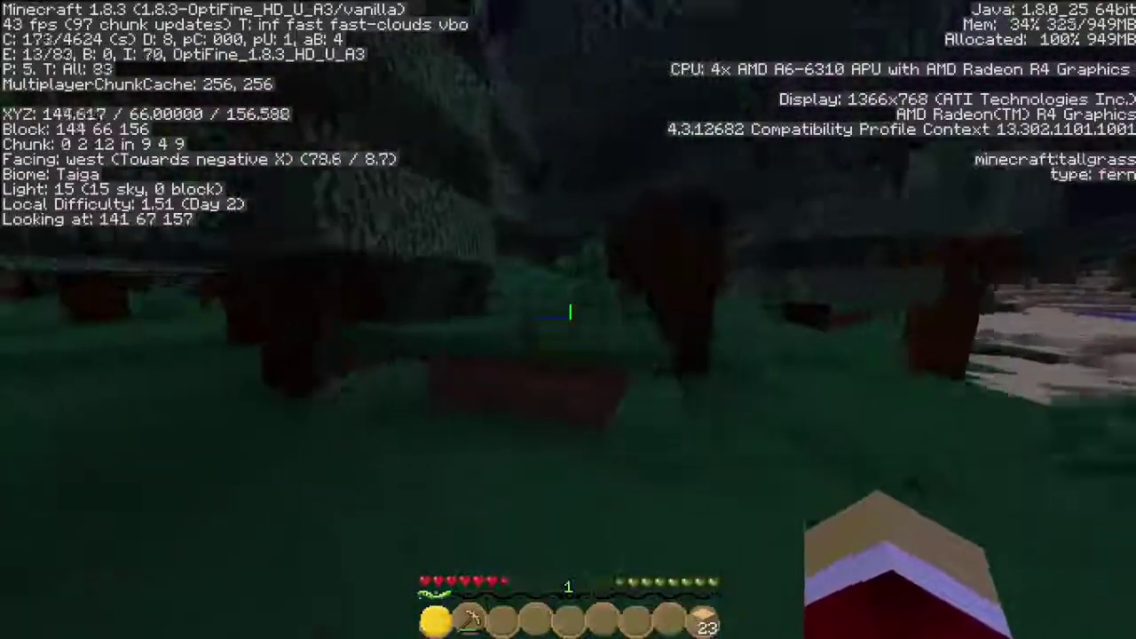
key(space)
key(w)
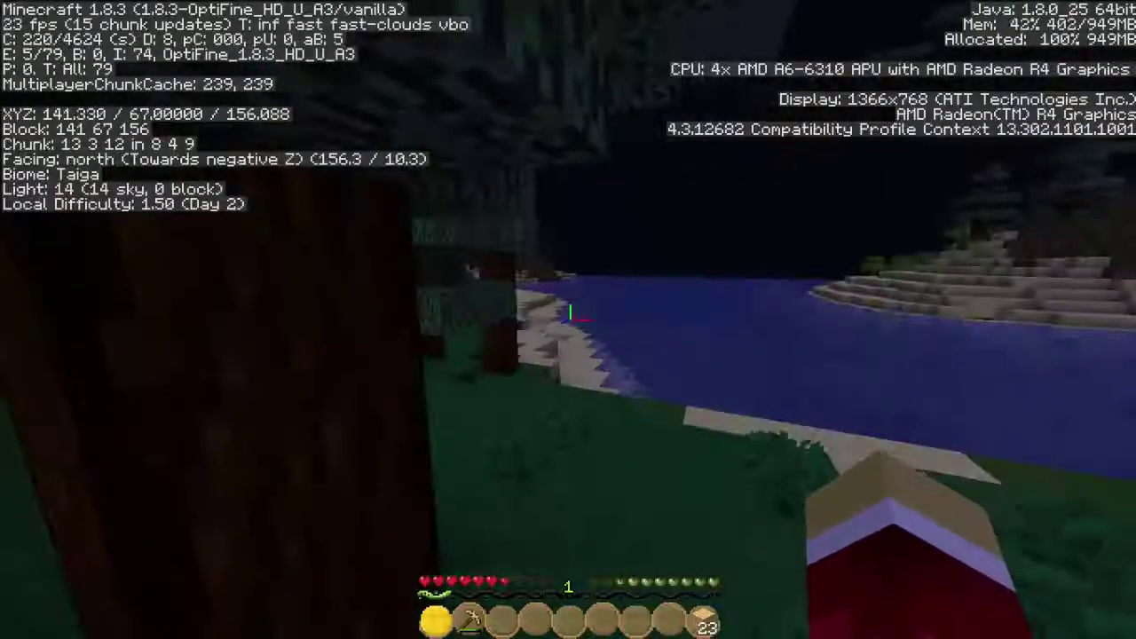
key(w)
key(w)
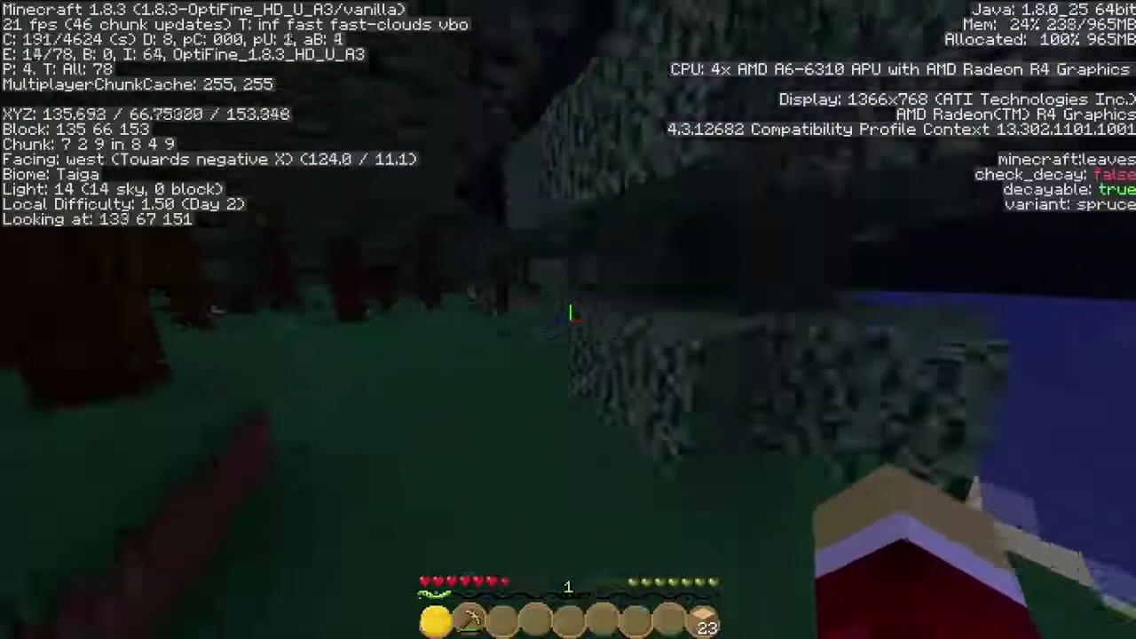
key(w)
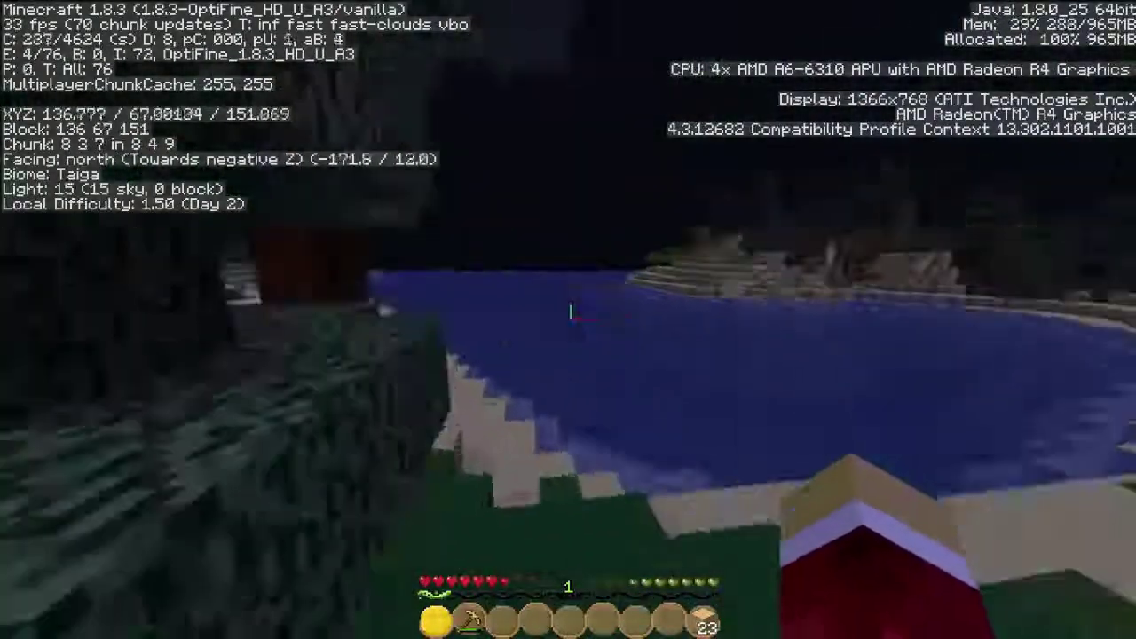
Step: Hide the debug overlay and run from the lakeshore into the dark taiga forest
key(F3)
key(w)
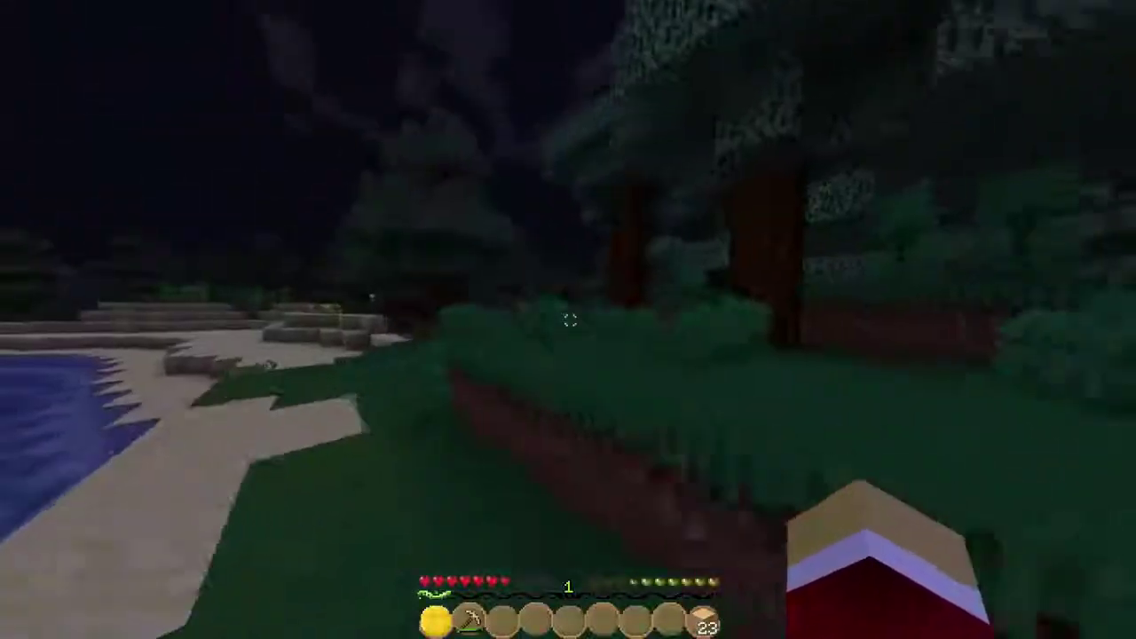
key(w)
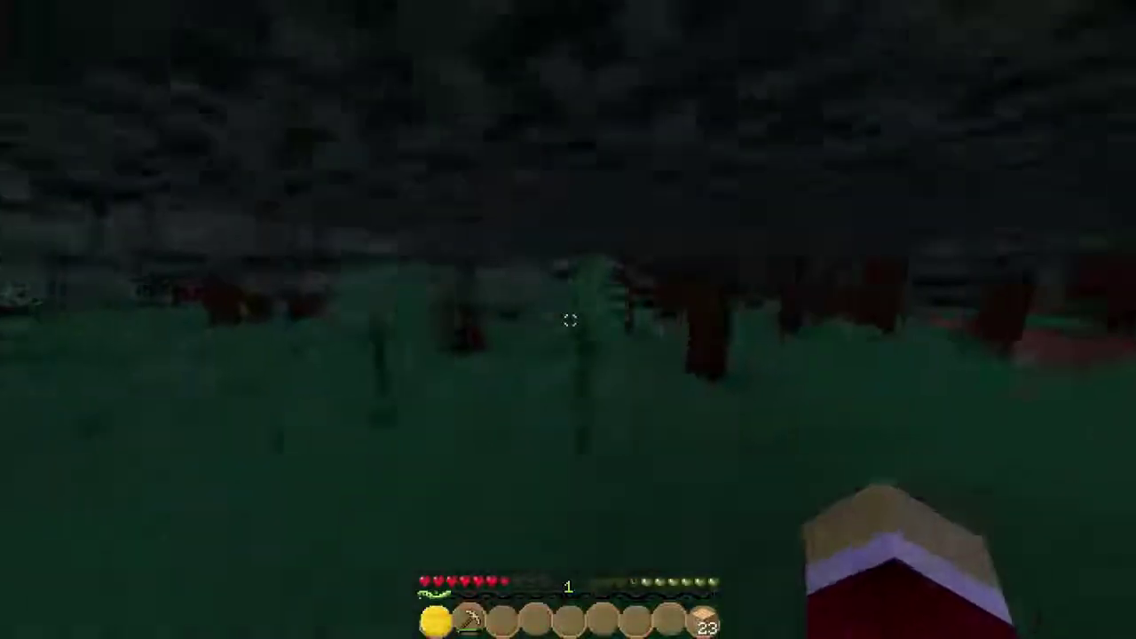
key(w)
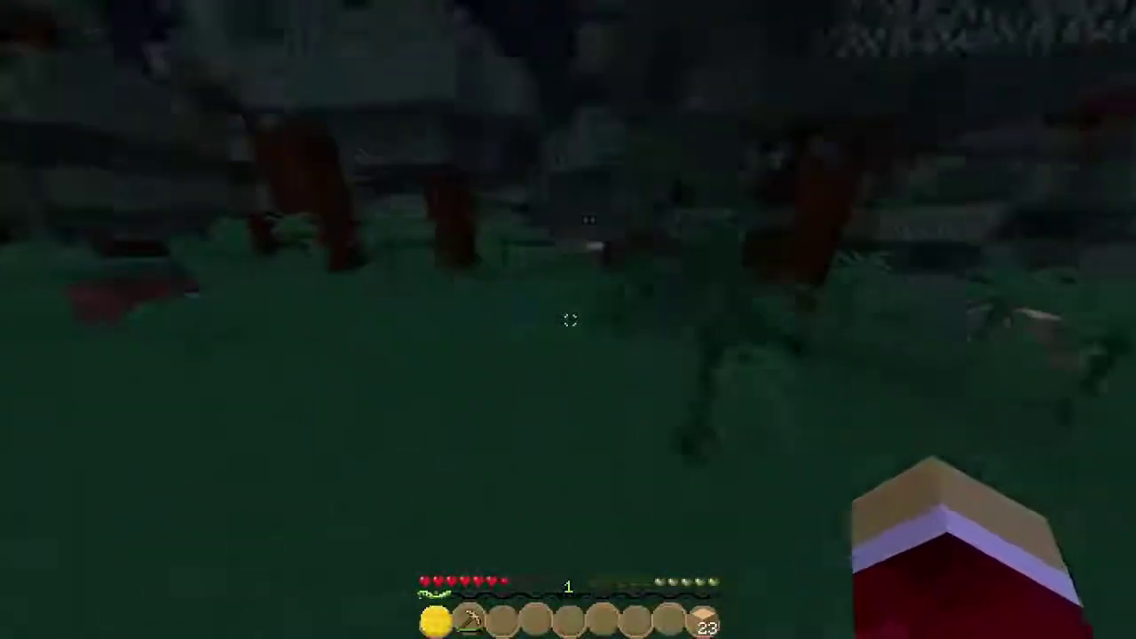
Step: Try to hit the rabbit among the spruce trees and keep running through the forest clearing
click(570, 320)
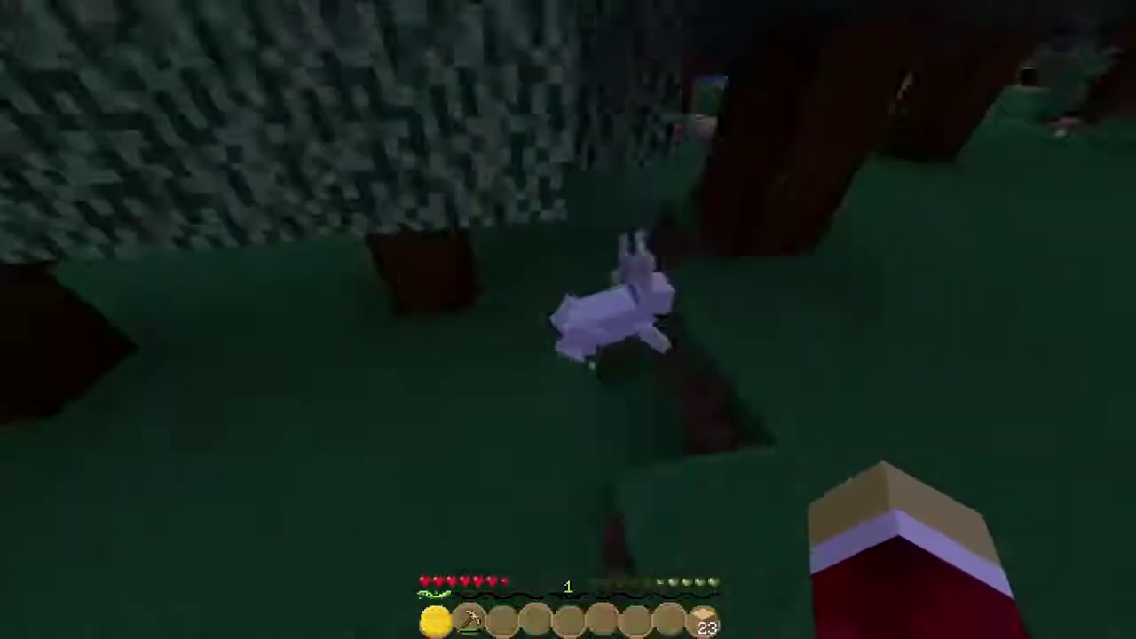
key(w)
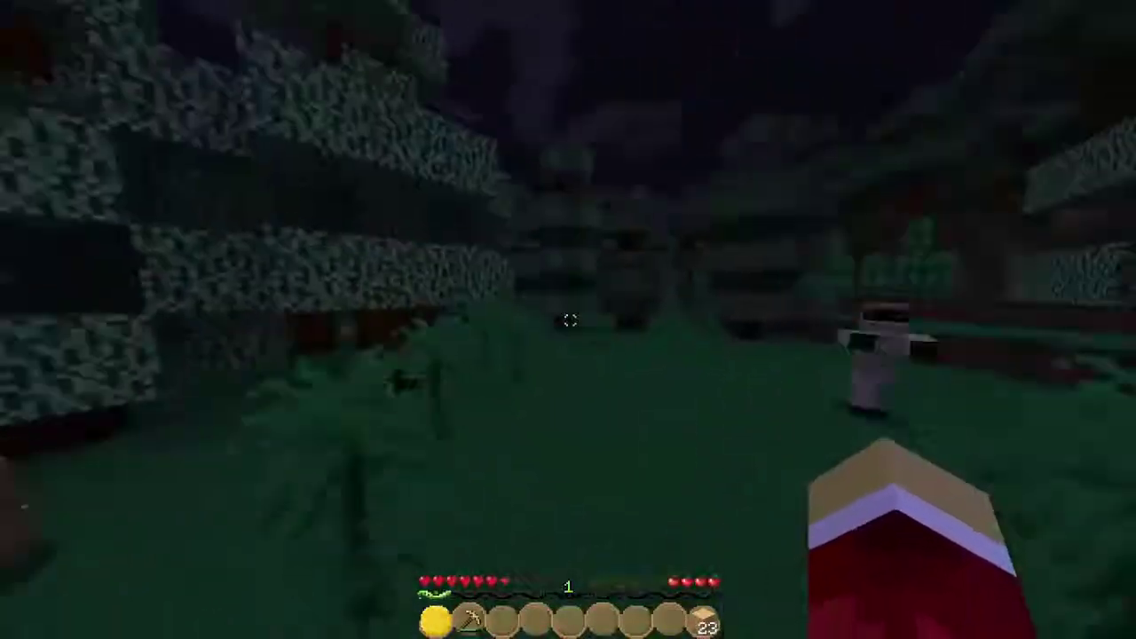
key(w)
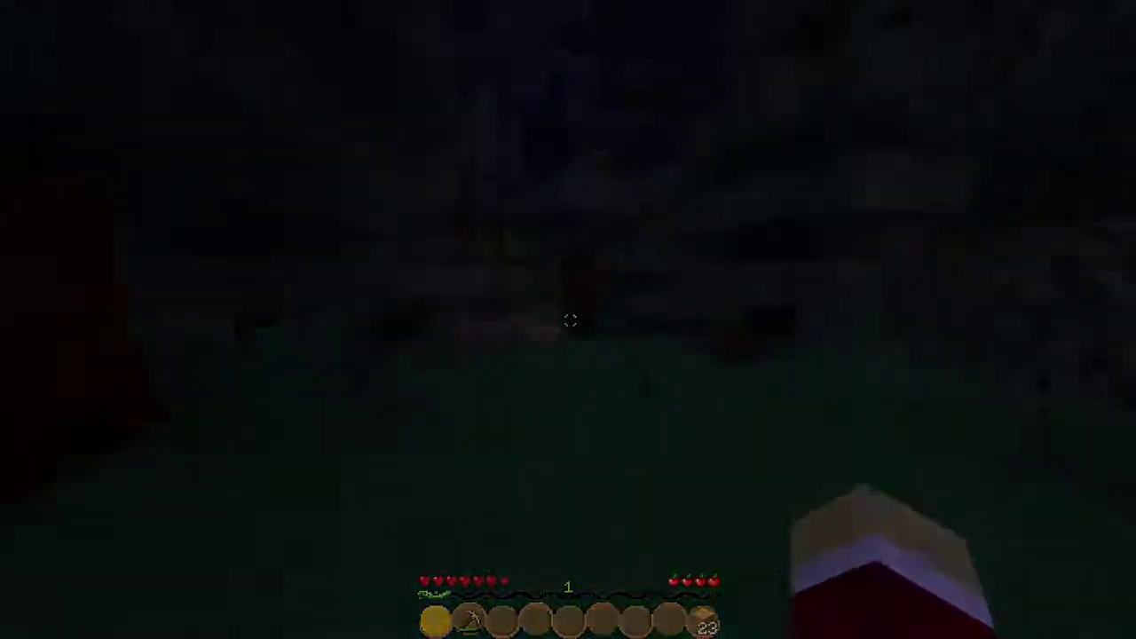